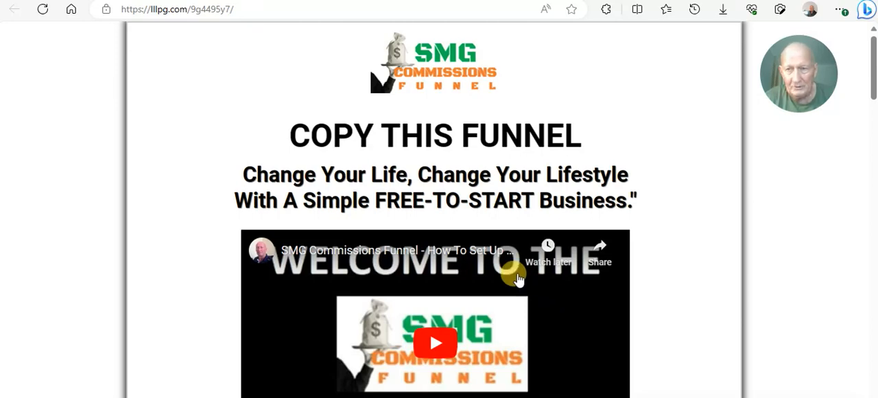
- Review the capture, clone and thank-you page share codes on the SMG Commissions Funnel page
{"action": "scroll", "coordinate": [491, 251], "scroll_direction": "down", "scroll_amount": 10}
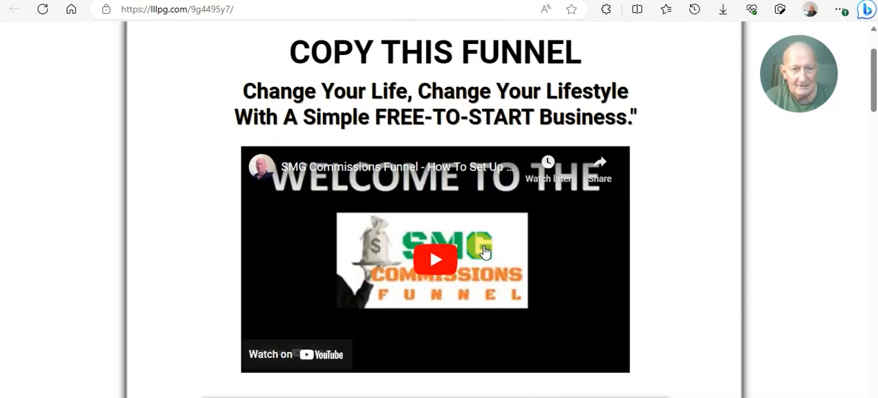
{"action": "scroll", "coordinate": [492, 252], "scroll_direction": "down", "scroll_amount": 7}
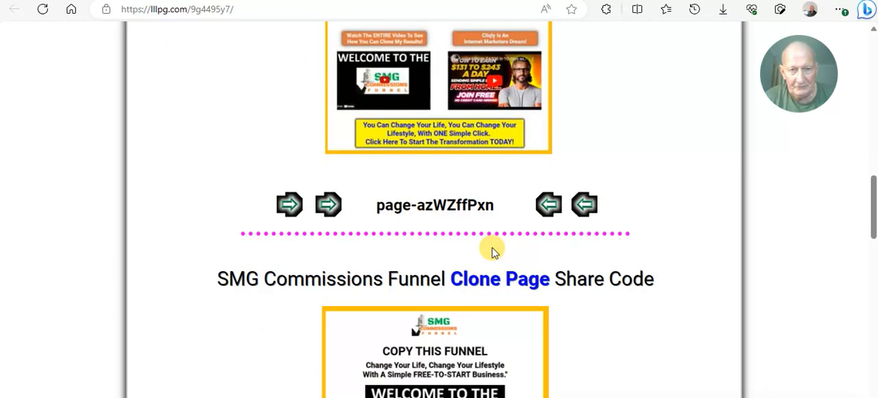
{"action": "scroll", "coordinate": [492, 251], "scroll_direction": "down", "scroll_amount": 5}
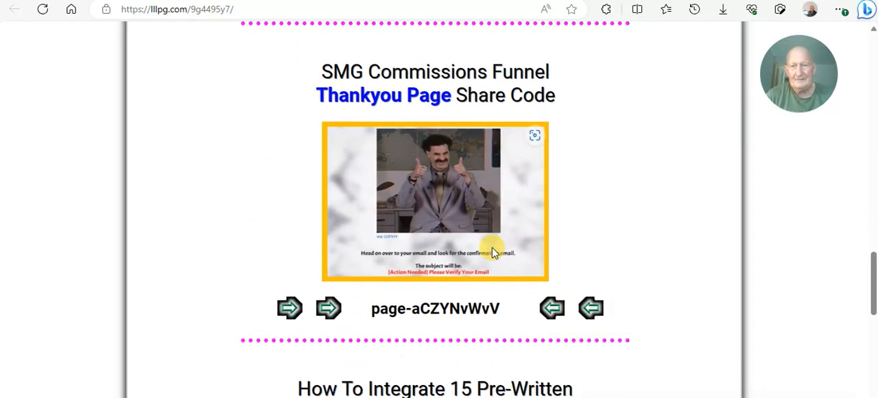
{"action": "scroll", "coordinate": [492, 248], "scroll_direction": "up", "scroll_amount": 5}
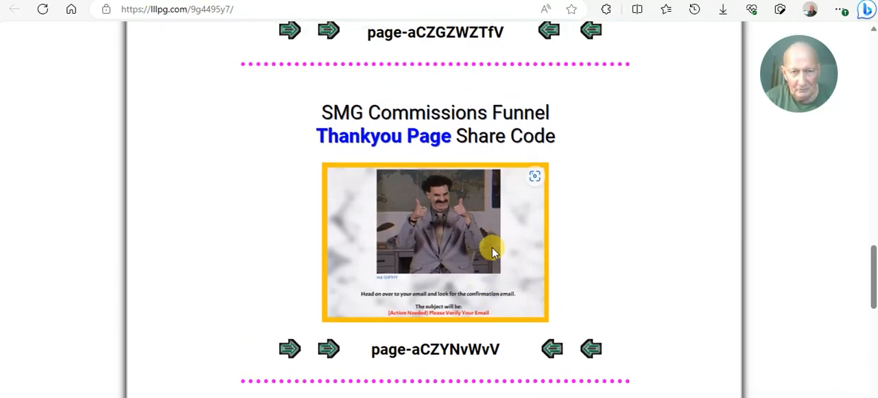
{"action": "scroll", "coordinate": [493, 244], "scroll_direction": "down", "scroll_amount": 4}
{"action": "scroll", "coordinate": [492, 235], "scroll_direction": "down", "scroll_amount": 1}
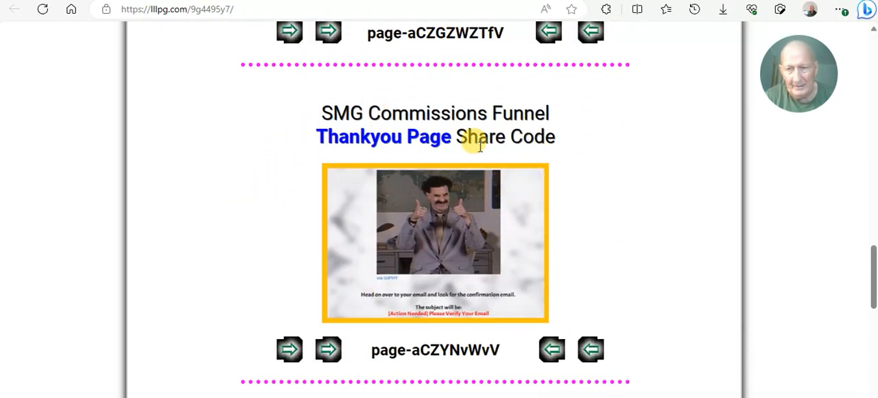
{"action": "scroll", "coordinate": [471, 153], "scroll_direction": "down", "scroll_amount": 1}
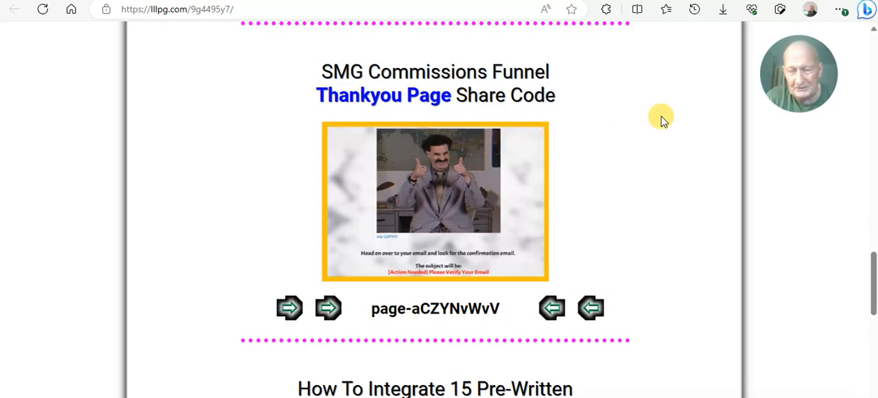
{"action": "scroll", "coordinate": [662, 120], "scroll_direction": "up", "scroll_amount": 6}
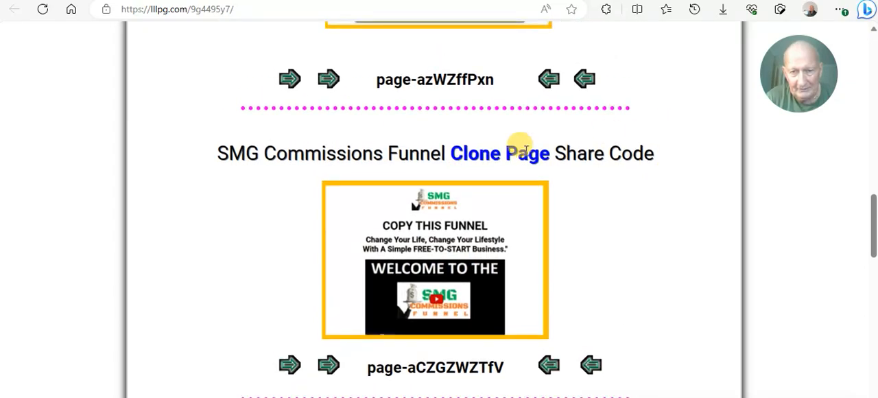
{"action": "scroll", "coordinate": [525, 150], "scroll_direction": "up", "scroll_amount": 6}
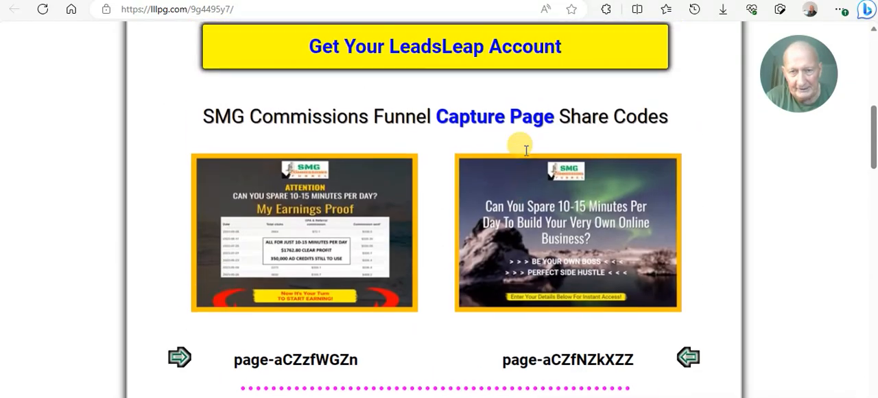
{"action": "scroll", "coordinate": [525, 149], "scroll_direction": "down", "scroll_amount": 3}
{"action": "scroll", "coordinate": [526, 150], "scroll_direction": "down", "scroll_amount": 10}
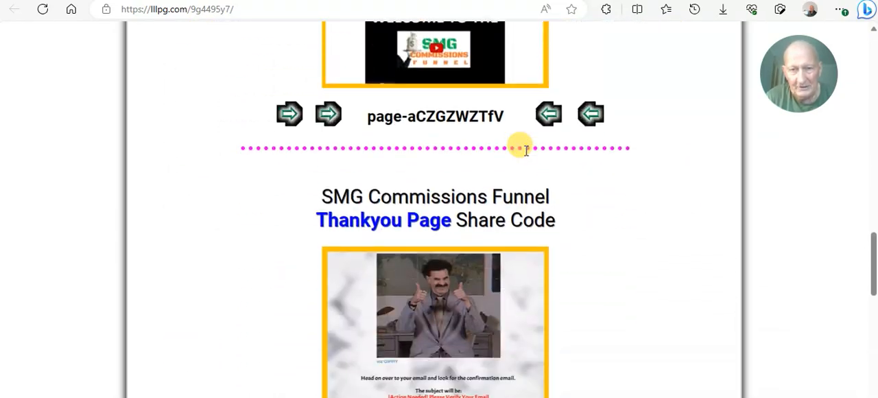
{"action": "scroll", "coordinate": [597, 149], "scroll_direction": "down", "scroll_amount": 2}
{"action": "scroll", "coordinate": [596, 149], "scroll_direction": "up", "scroll_amount": 1}
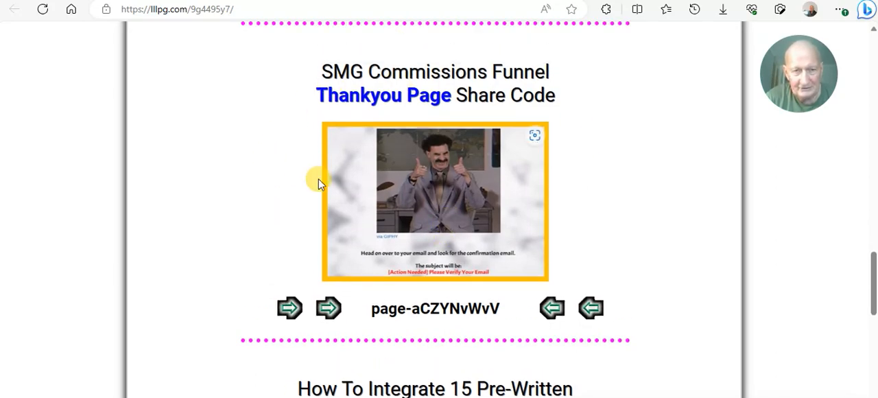
- Switch to the LeadsLeap members area and open the Page Manager
{"action": "left_click", "coordinate": [71, 9]}
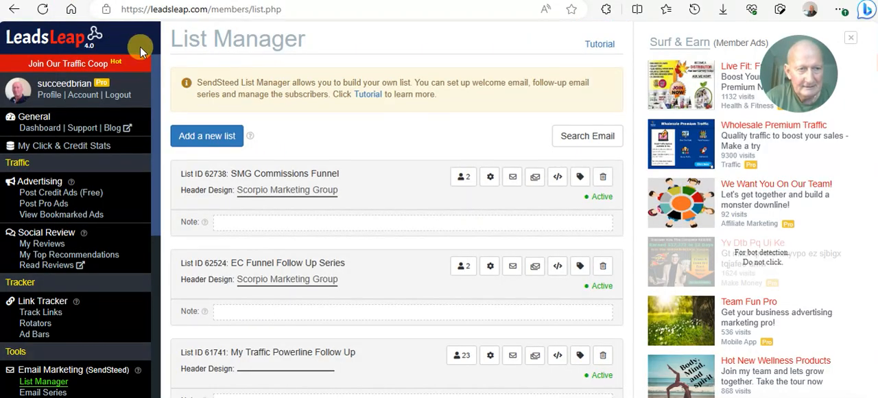
{"action": "scroll", "coordinate": [75, 233], "scroll_direction": "down", "scroll_amount": 3}
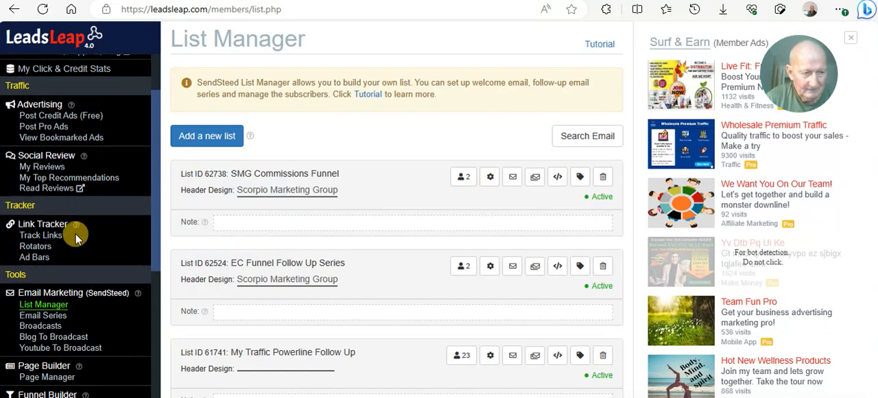
{"action": "left_click", "coordinate": [54, 302]}
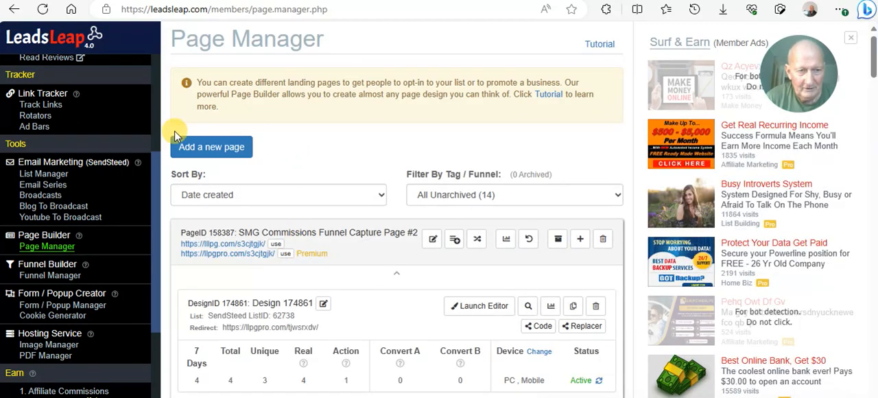
- Examine the live SMG Commissions Funnel thank-you page and its email verification instructions
{"action": "left_click", "coordinate": [130, 0]}
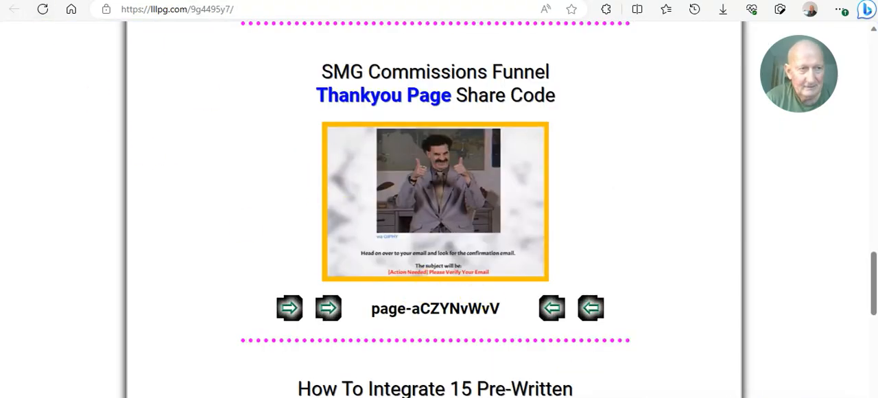
{"action": "left_click", "coordinate": [48, 0]}
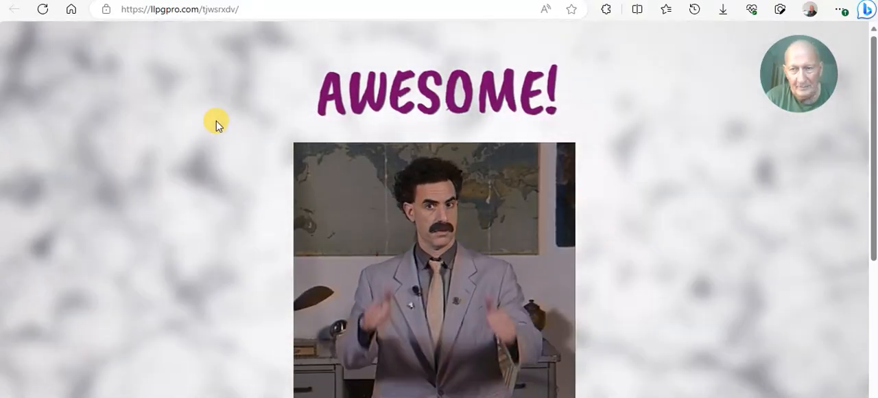
{"action": "scroll", "coordinate": [216, 122], "scroll_direction": "down", "scroll_amount": 2}
{"action": "scroll", "coordinate": [216, 125], "scroll_direction": "down", "scroll_amount": 3}
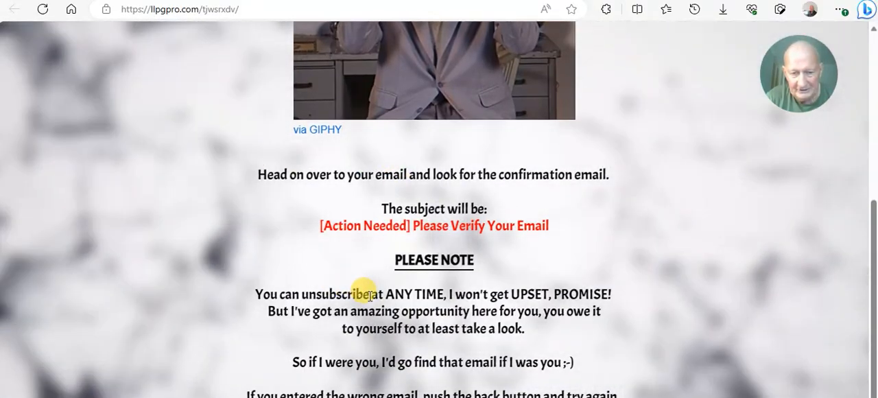
{"action": "scroll", "coordinate": [484, 250], "scroll_direction": "up", "scroll_amount": 1}
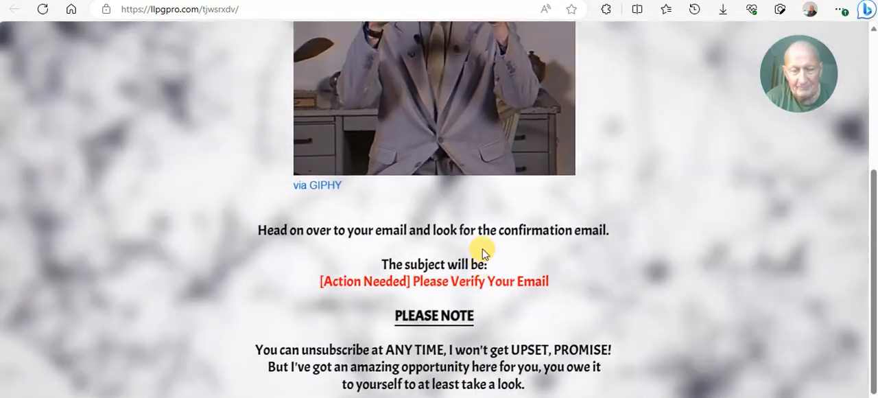
{"action": "scroll", "coordinate": [484, 251], "scroll_direction": "up", "scroll_amount": 2}
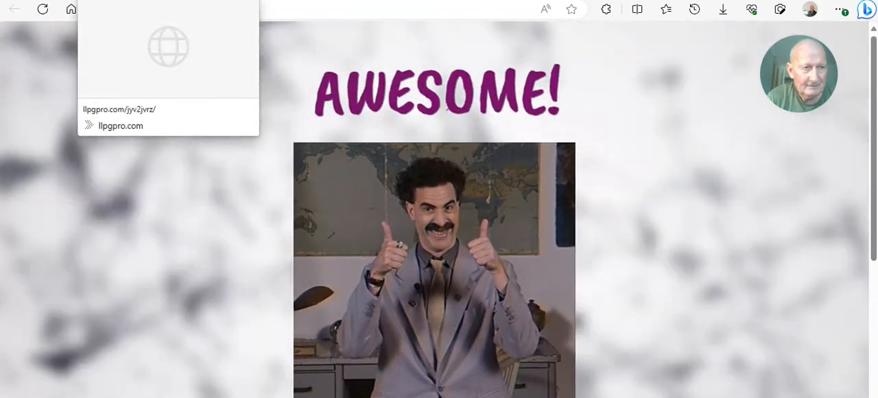
- Return to the Page Manager and launch the editor for the SMG Commissions Funnel Capture Page #1 design
{"action": "left_click", "coordinate": [88, 1]}
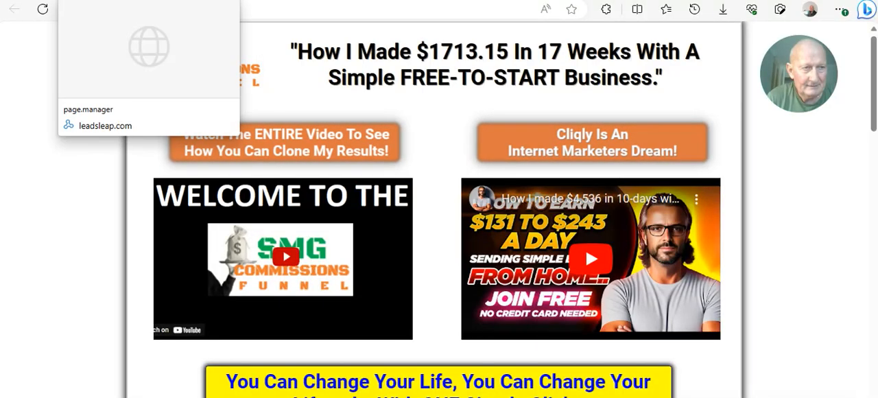
{"action": "left_click", "coordinate": [67, 1]}
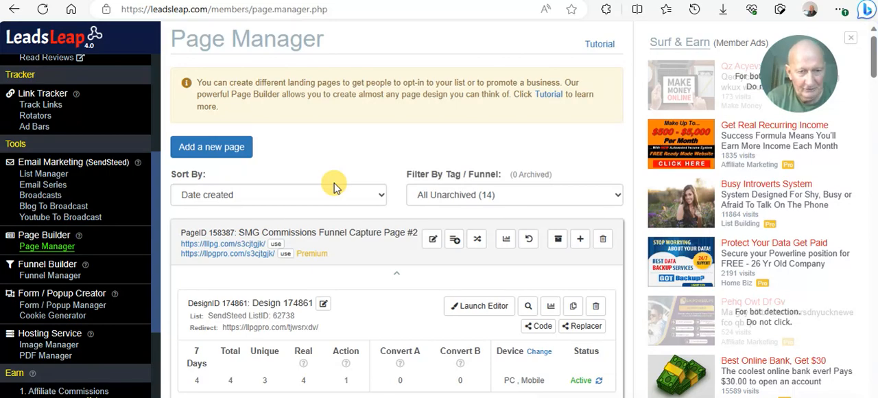
{"action": "scroll", "coordinate": [334, 187], "scroll_direction": "down", "scroll_amount": 2}
{"action": "scroll", "coordinate": [334, 188], "scroll_direction": "down", "scroll_amount": 8}
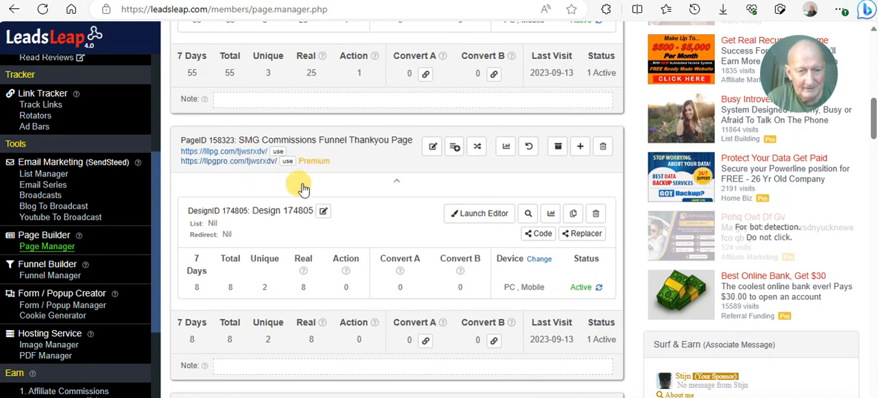
{"action": "scroll", "coordinate": [304, 189], "scroll_direction": "down", "scroll_amount": 3}
{"action": "scroll", "coordinate": [304, 188], "scroll_direction": "down", "scroll_amount": 1}
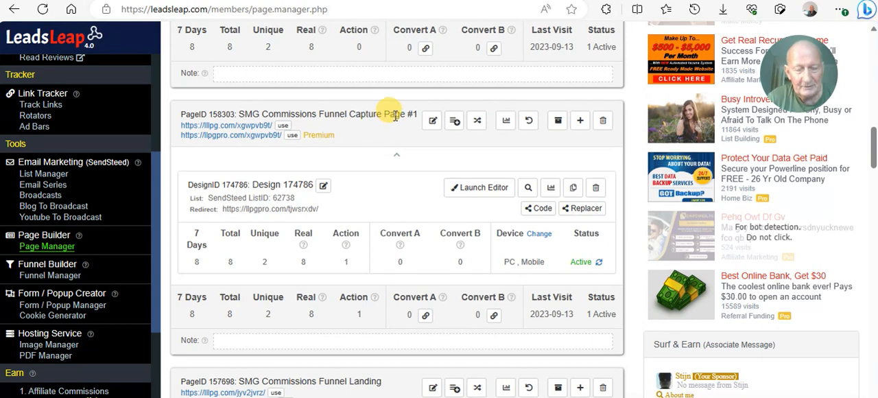
{"action": "left_click", "coordinate": [485, 193]}
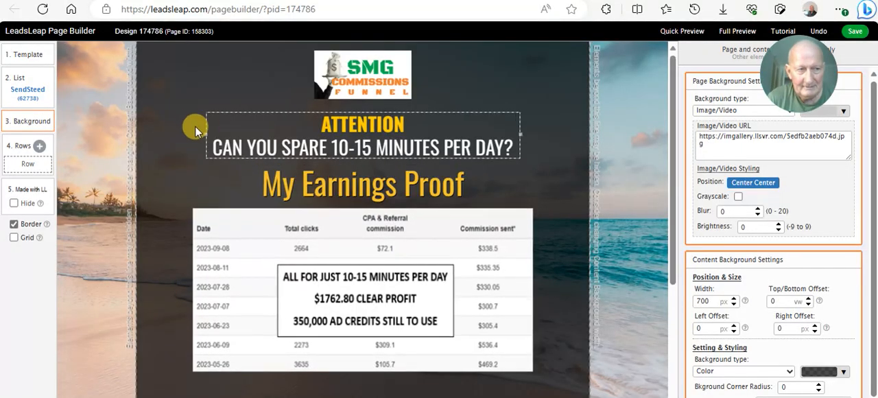
- In the capture page's list settings, select SMG Commissions Funnel (62738) as the SendSteed list
{"action": "left_click", "coordinate": [31, 90]}
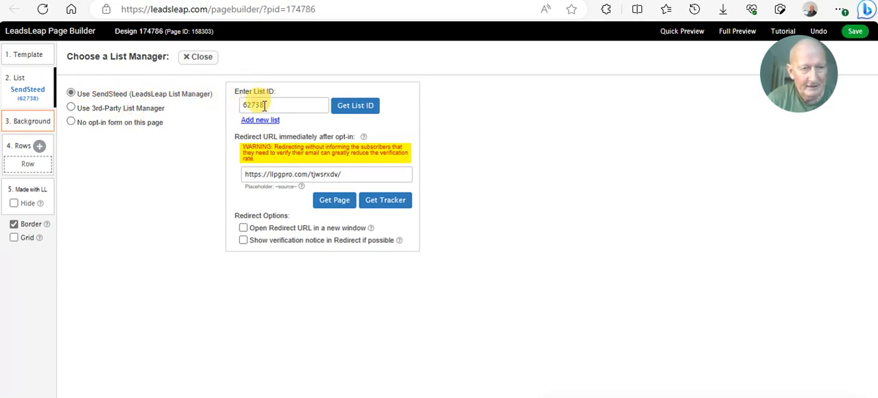
{"action": "left_click", "coordinate": [355, 106]}
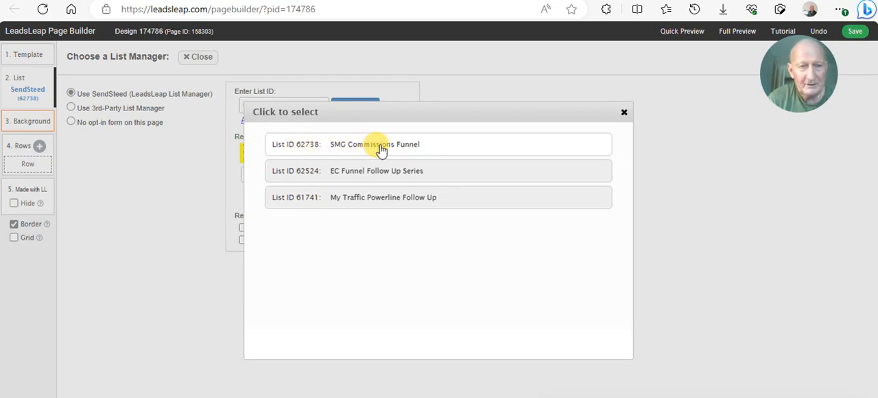
{"action": "left_click", "coordinate": [357, 148]}
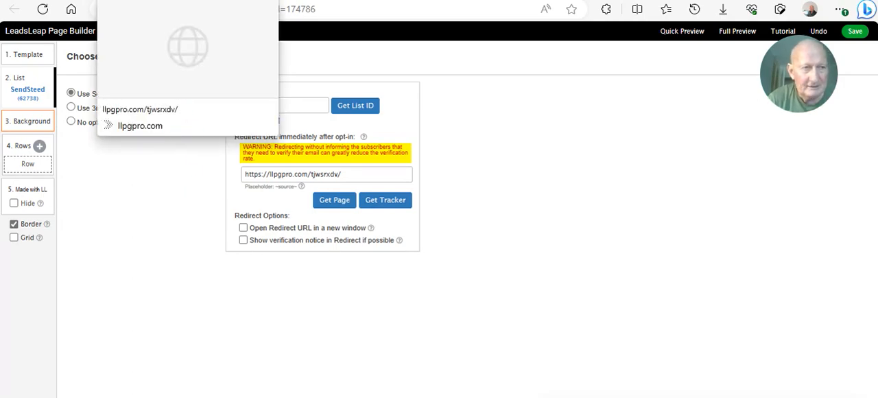
- Check the thank-you page used as the opt-in redirect, and return to the capture page's list settings
{"action": "key", "text": "Return"}
{"action": "scroll", "coordinate": [246, 133], "scroll_direction": "down", "scroll_amount": 4}
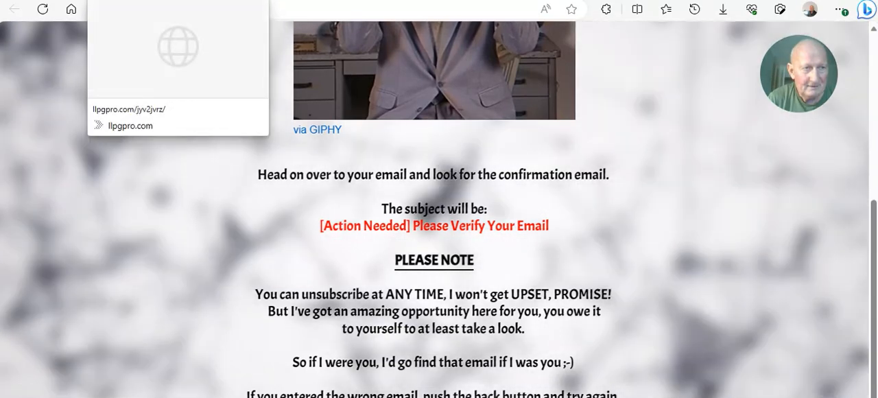
{"action": "left_click", "coordinate": [113, 1]}
{"action": "left_click", "coordinate": [131, 1]}
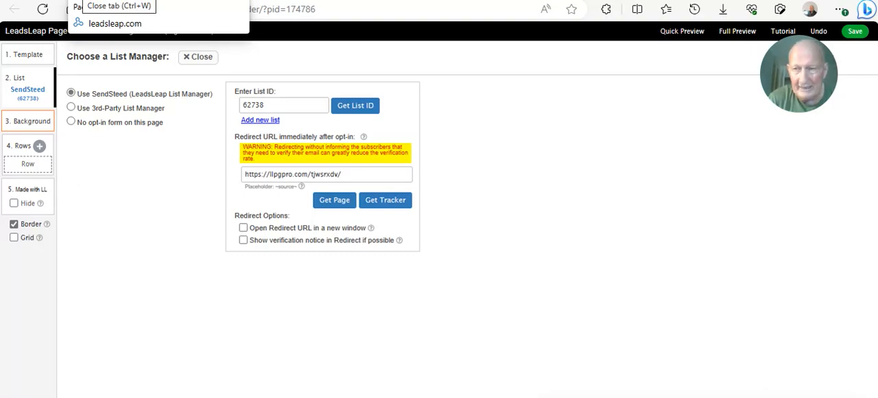
{"action": "left_click", "coordinate": [94, 0]}
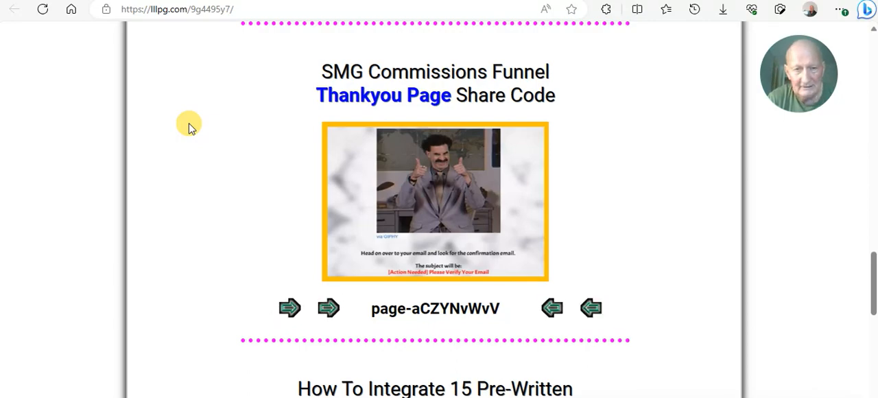
{"action": "scroll", "coordinate": [190, 127], "scroll_direction": "down", "scroll_amount": 3}
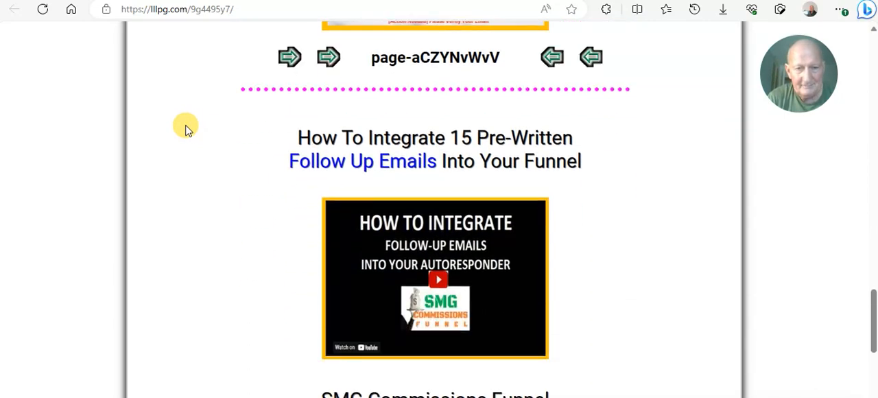
{"action": "scroll", "coordinate": [188, 129], "scroll_direction": "down", "scroll_amount": 1}
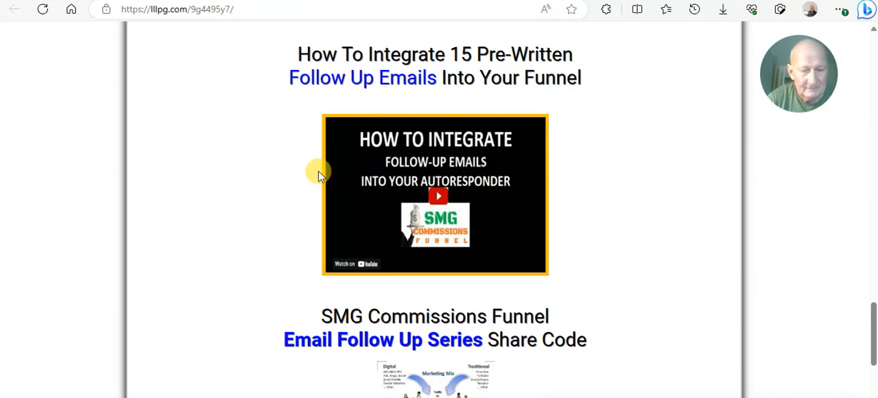
{"action": "scroll", "coordinate": [337, 247], "scroll_direction": "down", "scroll_amount": 4}
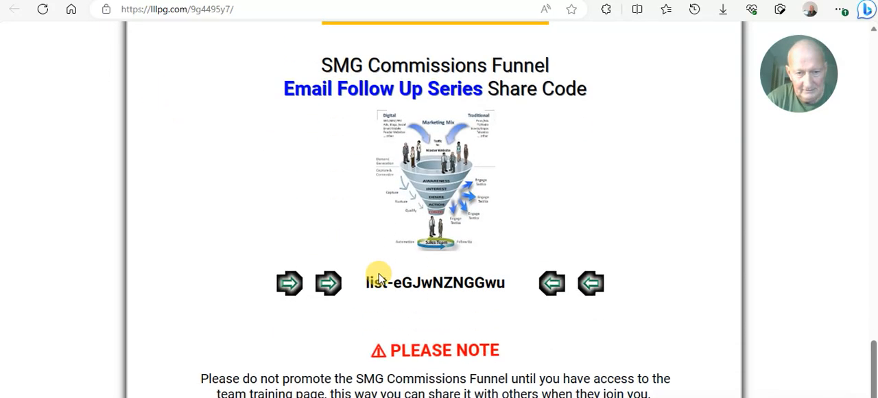
{"action": "left_click_drag", "start_coordinate": [364, 281], "coordinate": [506, 298]}
{"action": "left_click", "coordinate": [487, 287]}
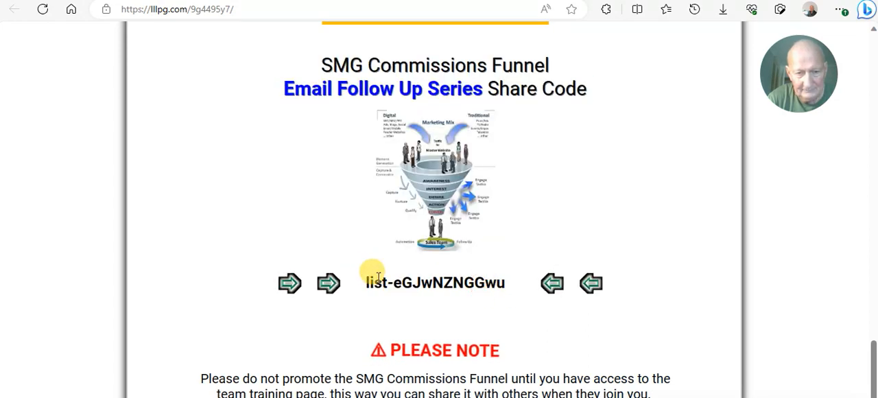
{"action": "left_click_drag", "start_coordinate": [362, 281], "coordinate": [490, 290]}
{"action": "key", "text": "ctrl+c"}
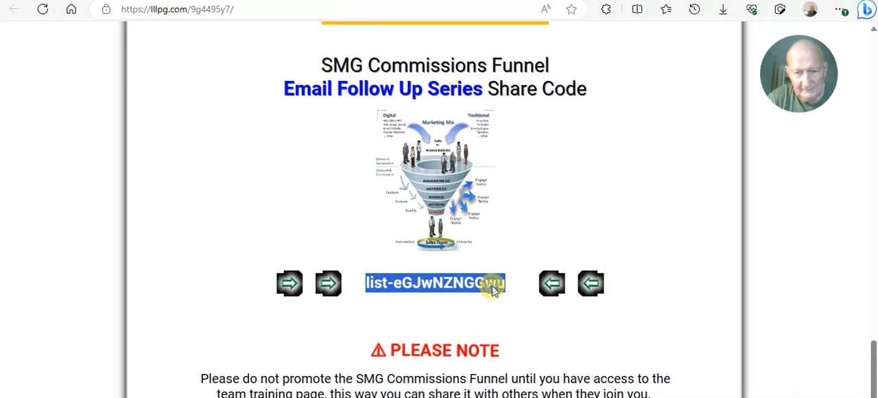
{"action": "right_click", "coordinate": [493, 289]}
{"action": "left_click", "coordinate": [530, 61]}
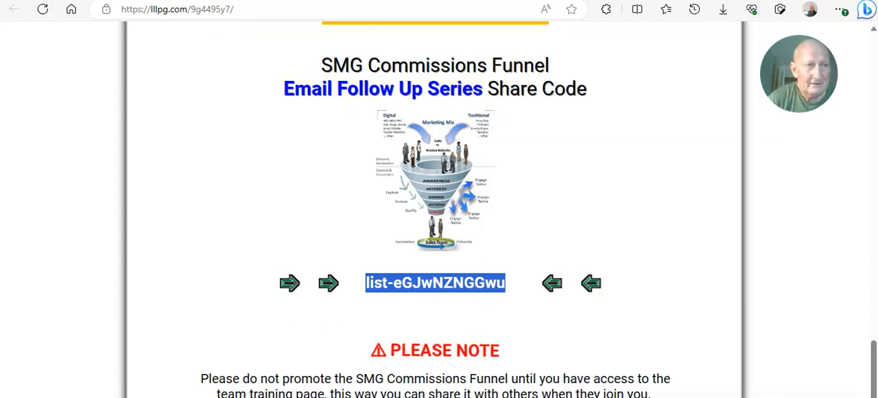
- Return to the LeadsLeap members area and add a new list named SMG Email Follow-Up Series in the List Manager
{"action": "left_click", "coordinate": [78, 1]}
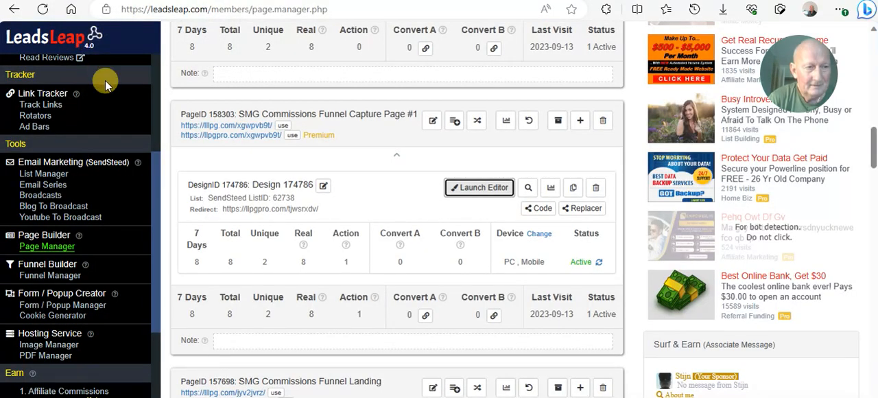
{"action": "left_click", "coordinate": [60, 177]}
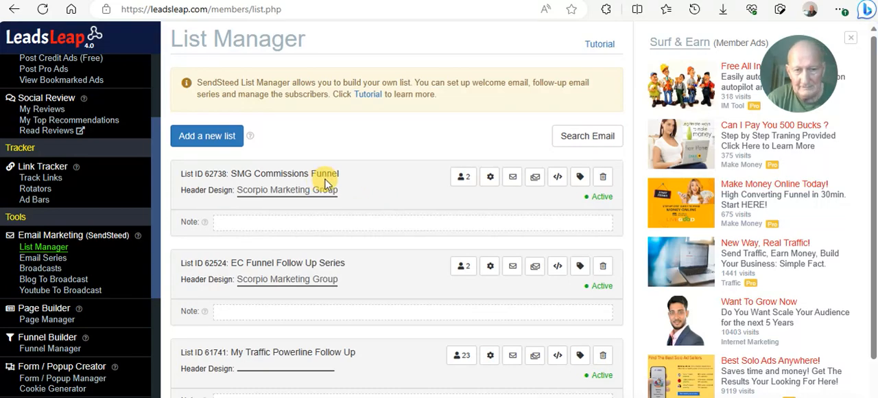
{"action": "left_click", "coordinate": [225, 137]}
{"action": "left_click", "coordinate": [297, 115]}
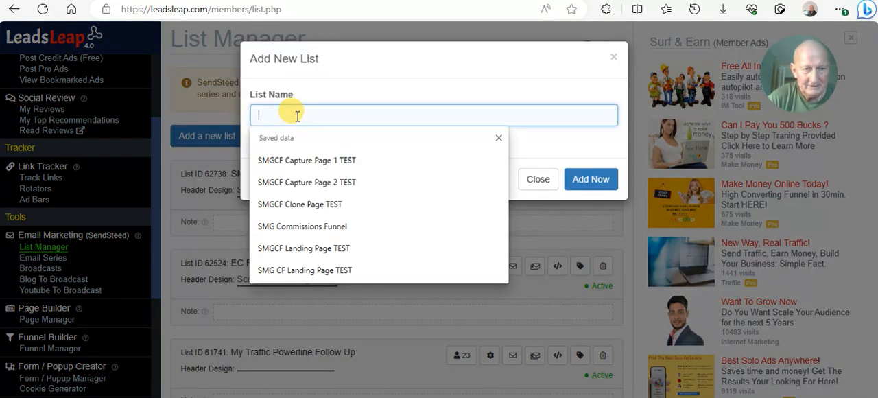
{"action": "type", "text": "S"}
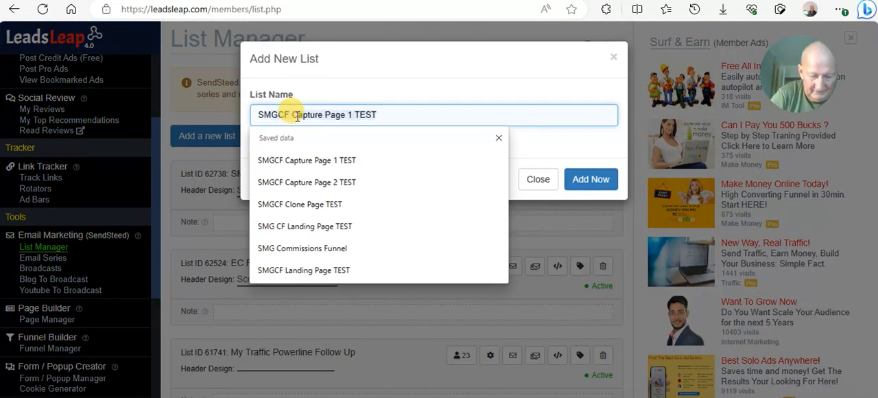
{"action": "type", "text": "MG "}
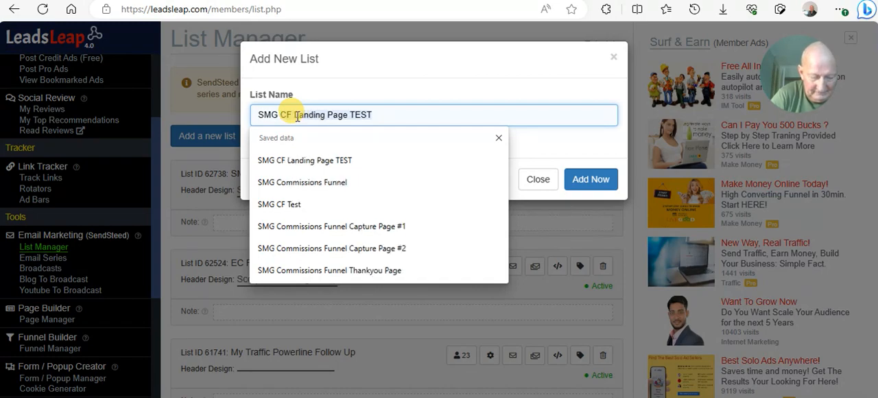
{"action": "type", "text": "Email"}
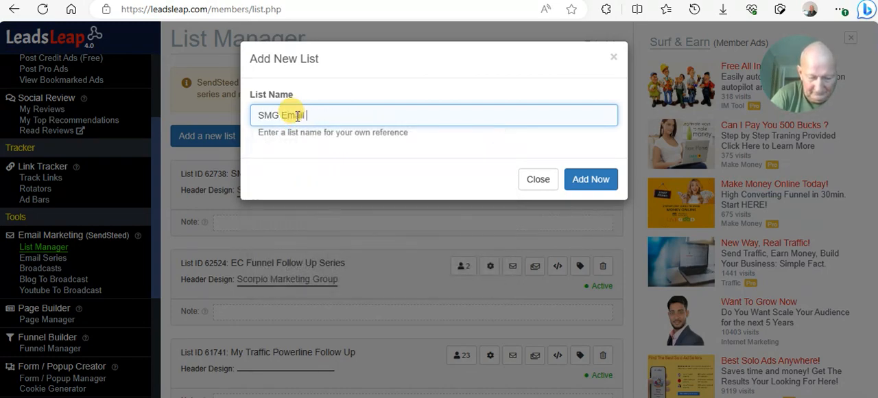
{"action": "type", "text": " Follow"}
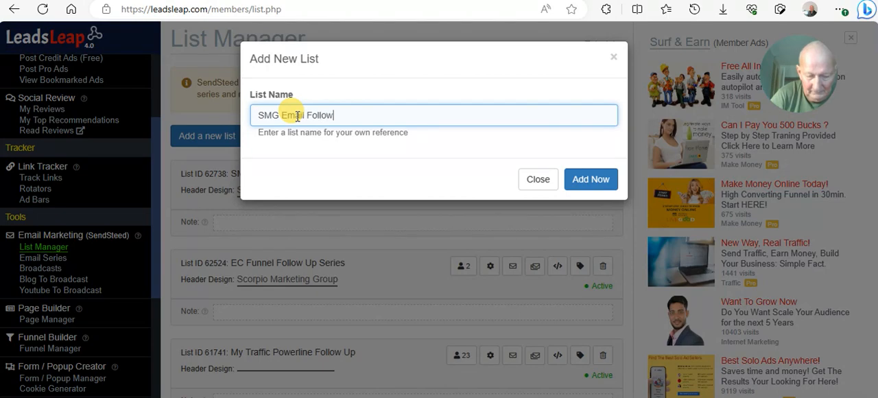
{"action": "type", "text": "-Up "}
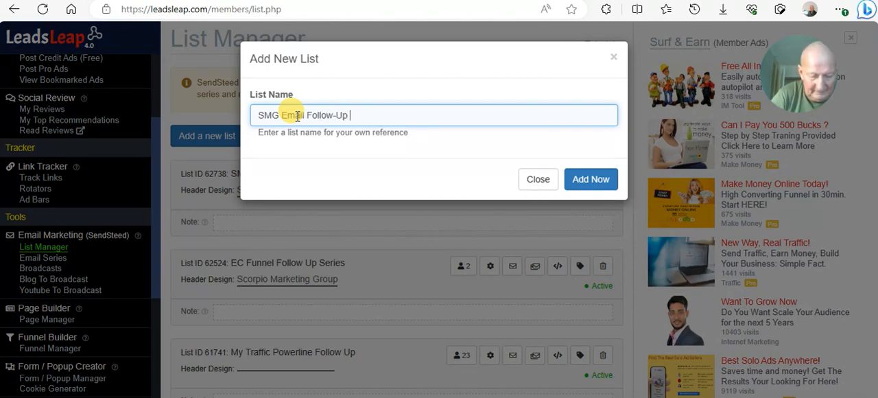
{"action": "type", "text": "Series"}
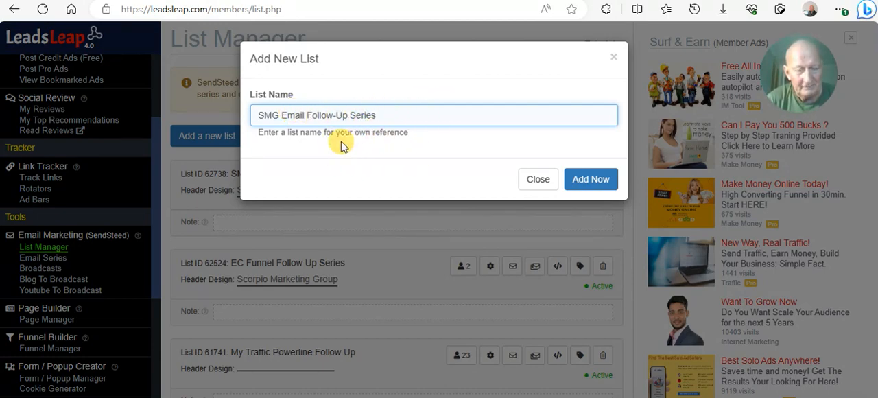
{"action": "left_click", "coordinate": [584, 179]}
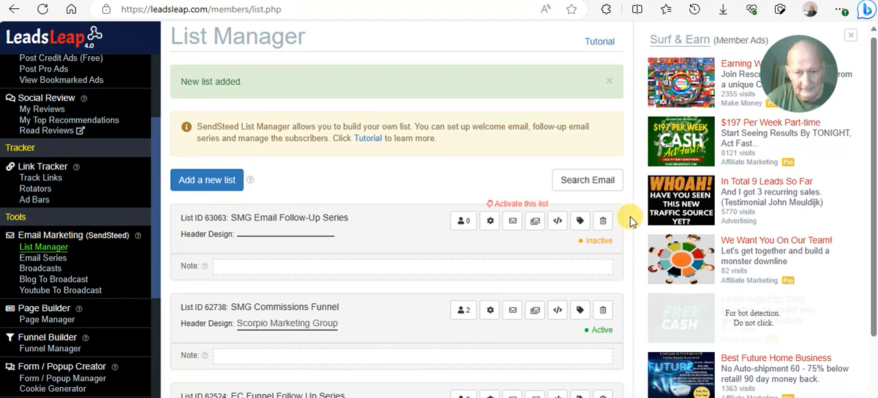
{"action": "scroll", "coordinate": [604, 209], "scroll_direction": "down", "scroll_amount": 1}
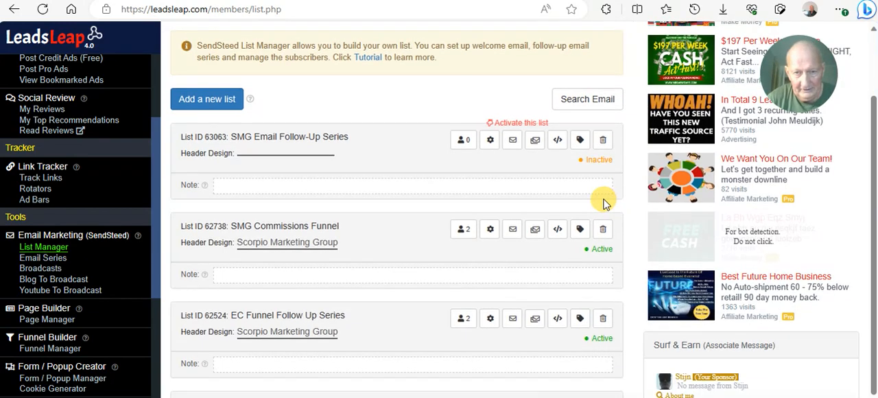
{"action": "left_click", "coordinate": [535, 142]}
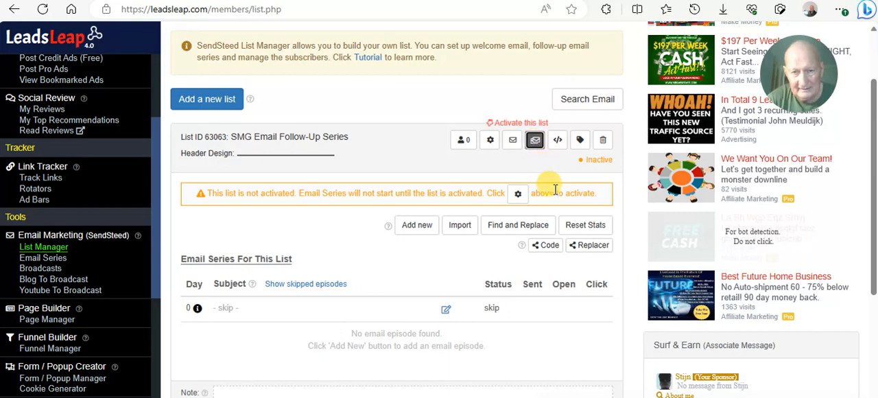
{"action": "left_click", "coordinate": [460, 226]}
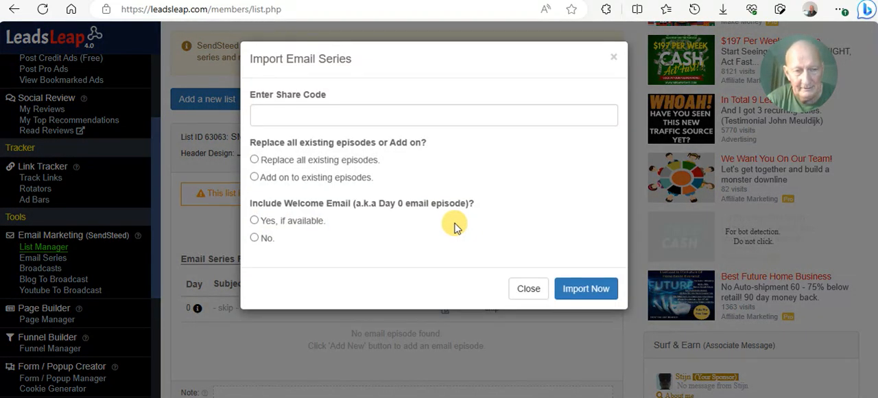
{"action": "left_click", "coordinate": [333, 114]}
{"action": "right_click", "coordinate": [334, 114]}
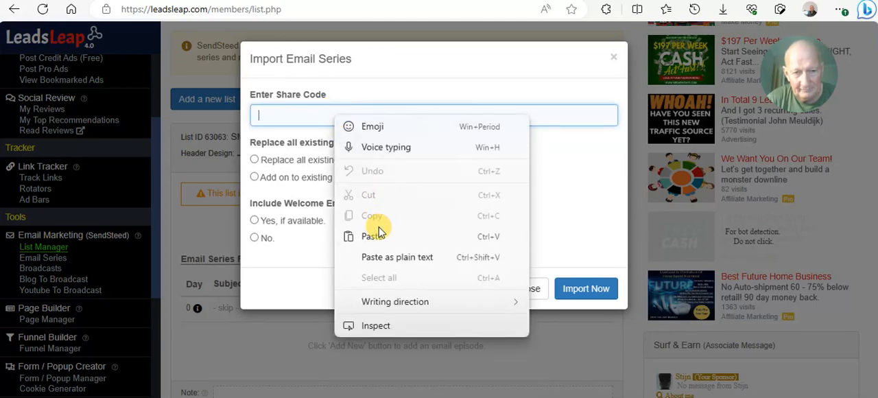
{"action": "left_click", "coordinate": [376, 233]}
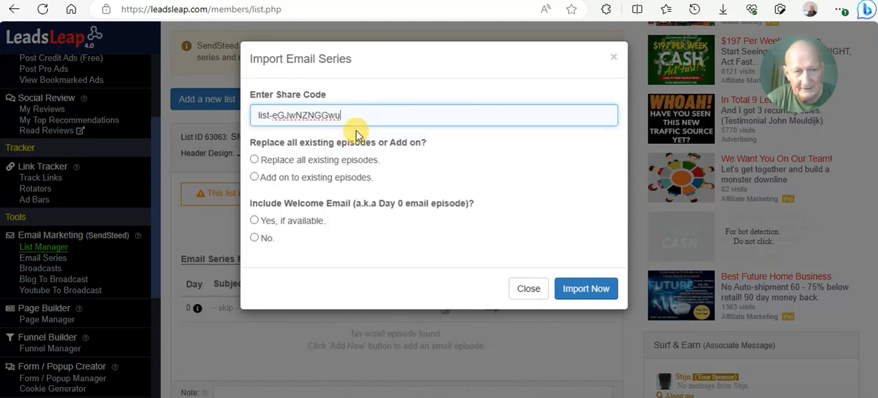
{"action": "left_click", "coordinate": [254, 160]}
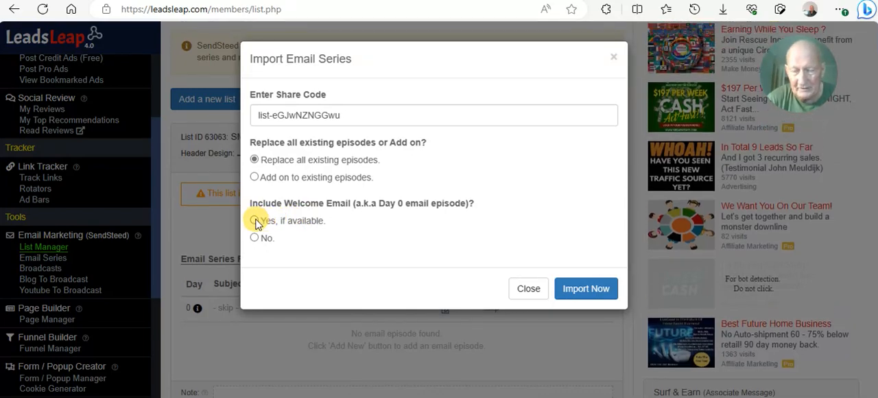
{"action": "left_click", "coordinate": [255, 220]}
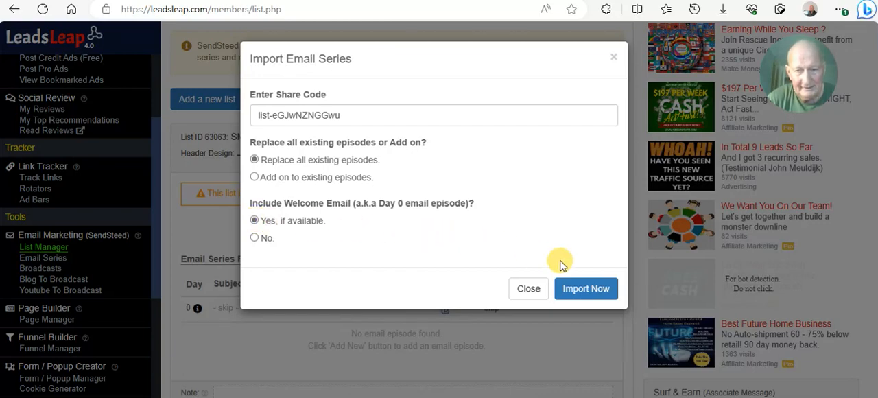
{"action": "left_click", "coordinate": [586, 289]}
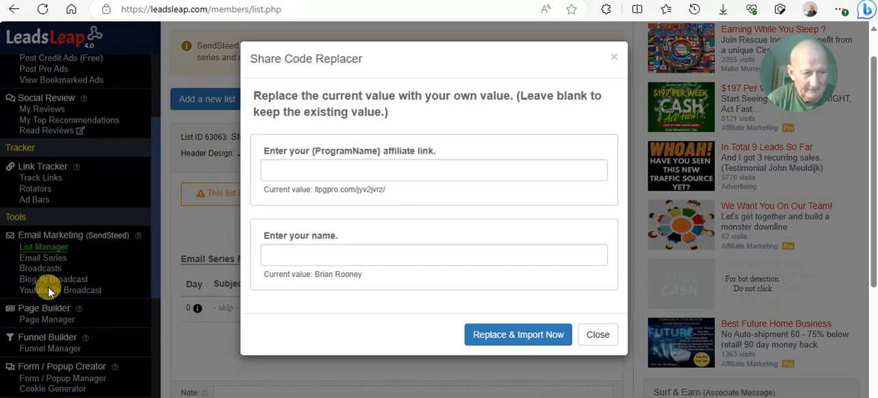
{"action": "left_click", "coordinate": [50, 317]}
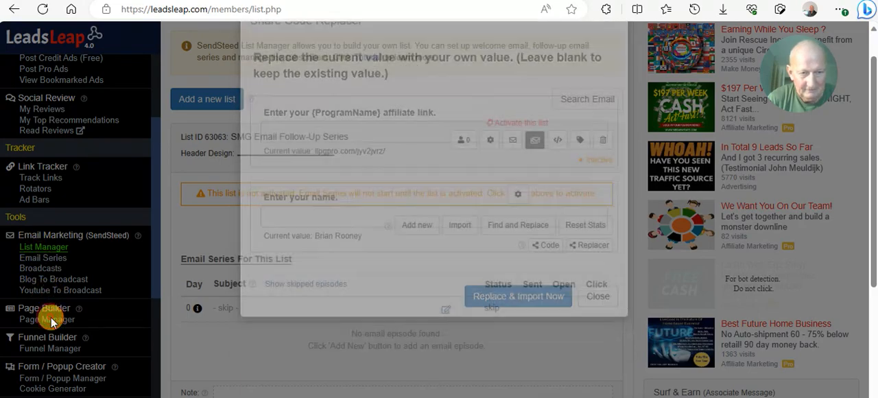
- Look through the Page Manager for the SMG Commissions Funnel Landing page and its link
{"action": "scroll", "coordinate": [257, 208], "scroll_direction": "down", "scroll_amount": 3}
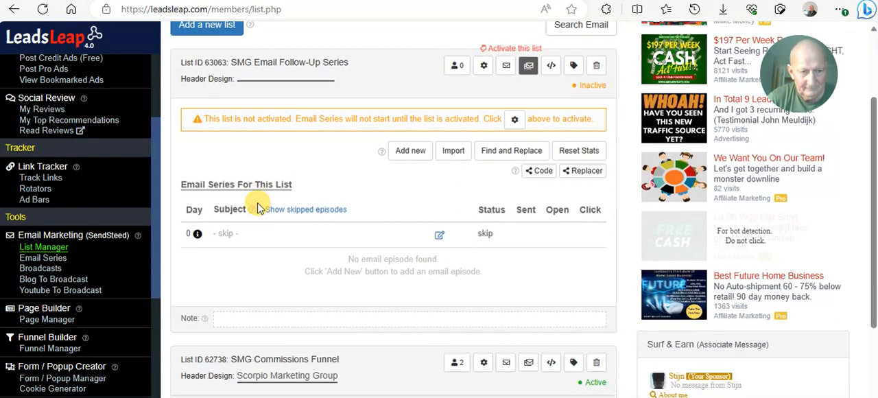
{"action": "scroll", "coordinate": [244, 196], "scroll_direction": "up", "scroll_amount": 1}
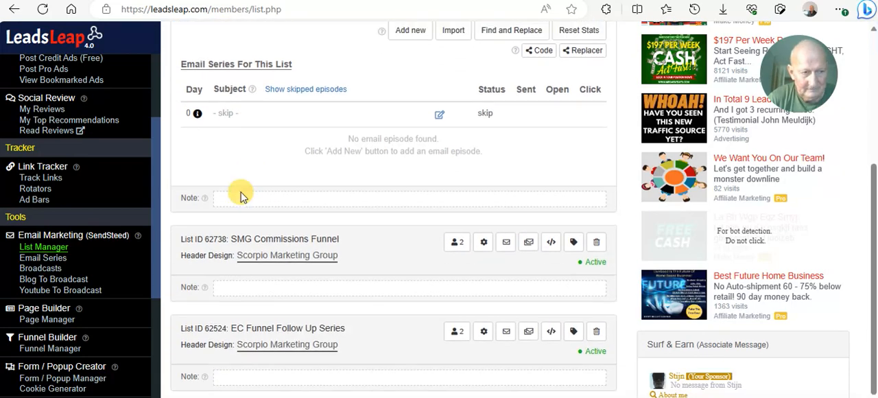
{"action": "left_click", "coordinate": [54, 321]}
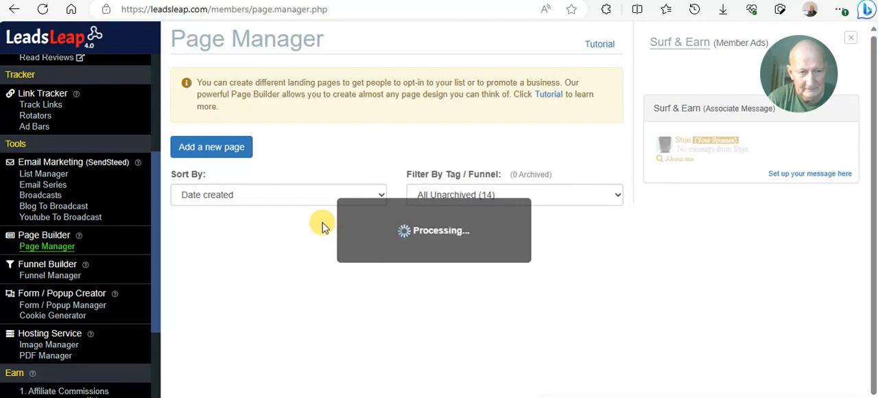
{"action": "scroll", "coordinate": [322, 220], "scroll_direction": "down", "scroll_amount": 10}
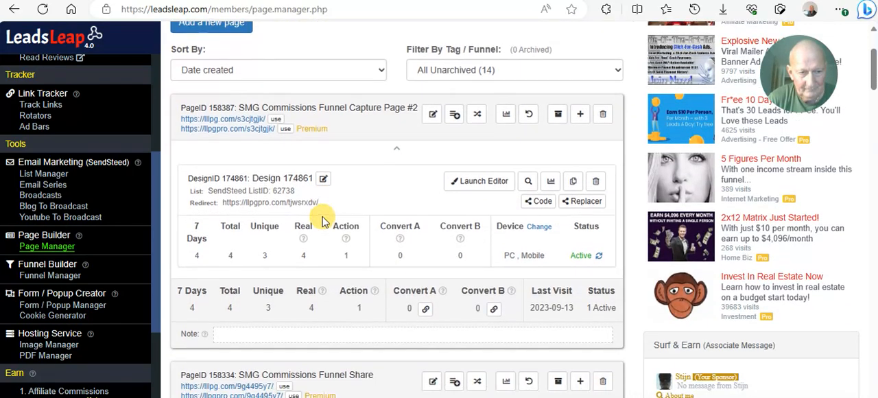
{"action": "scroll", "coordinate": [327, 218], "scroll_direction": "down", "scroll_amount": 2}
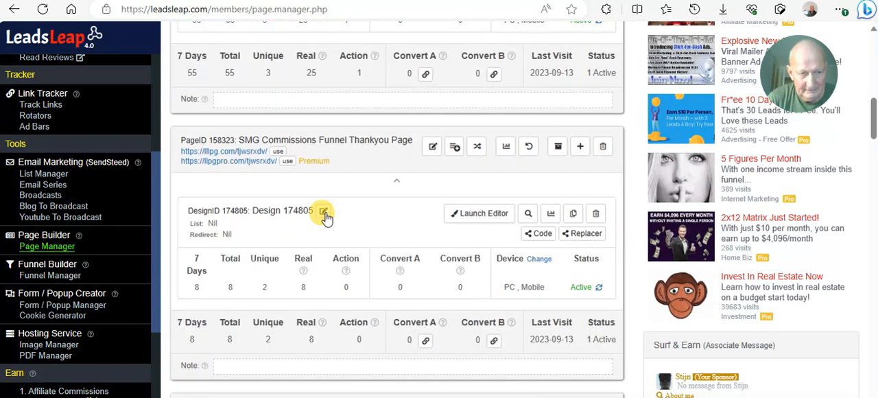
{"action": "scroll", "coordinate": [326, 217], "scroll_direction": "down", "scroll_amount": 12}
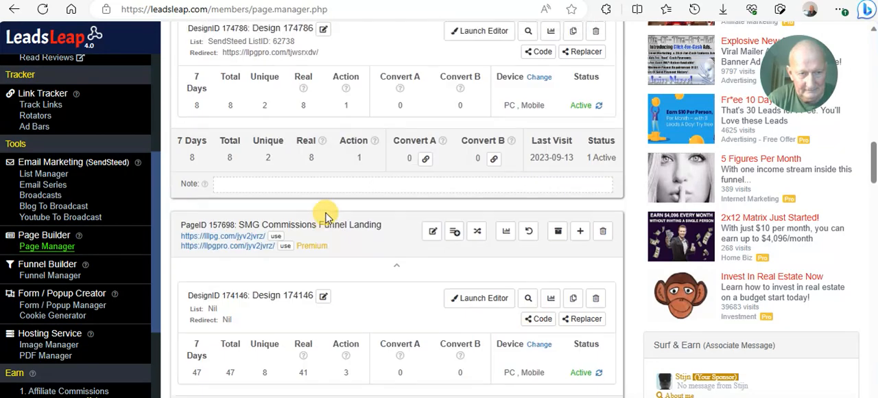
{"action": "scroll", "coordinate": [327, 218], "scroll_direction": "down", "scroll_amount": 2}
{"action": "scroll", "coordinate": [327, 218], "scroll_direction": "up", "scroll_amount": 2}
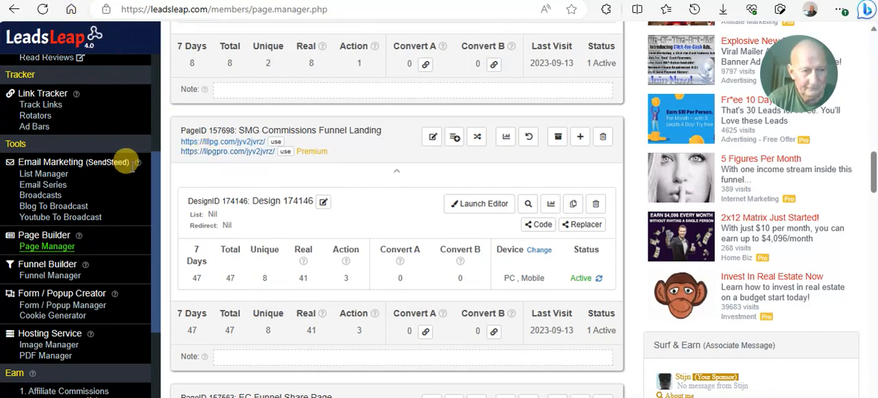
{"action": "scroll", "coordinate": [127, 168], "scroll_direction": "up", "scroll_amount": 8}
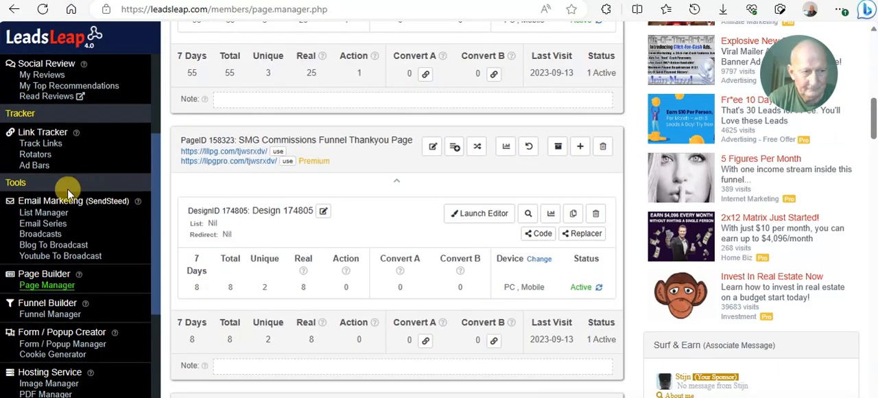
{"action": "left_click", "coordinate": [41, 214]}
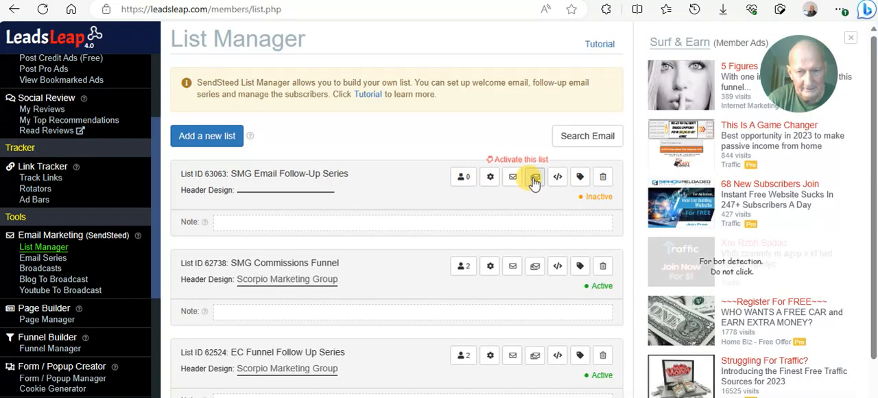
{"action": "left_click", "coordinate": [534, 178]}
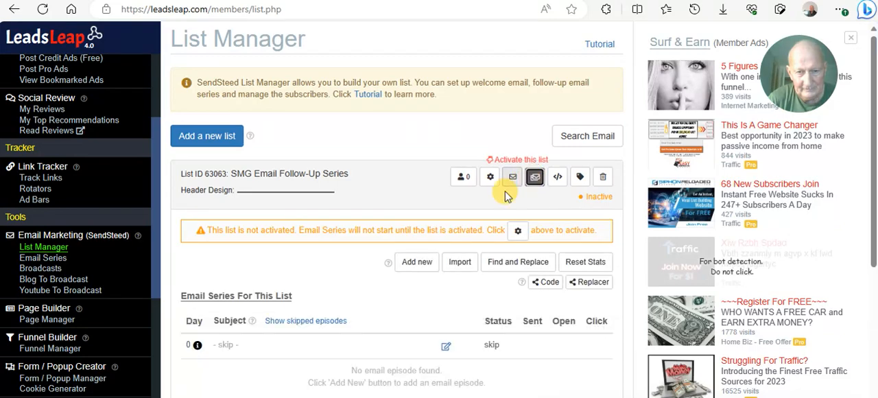
{"action": "left_click", "coordinate": [458, 262]}
{"action": "right_click", "coordinate": [304, 114]}
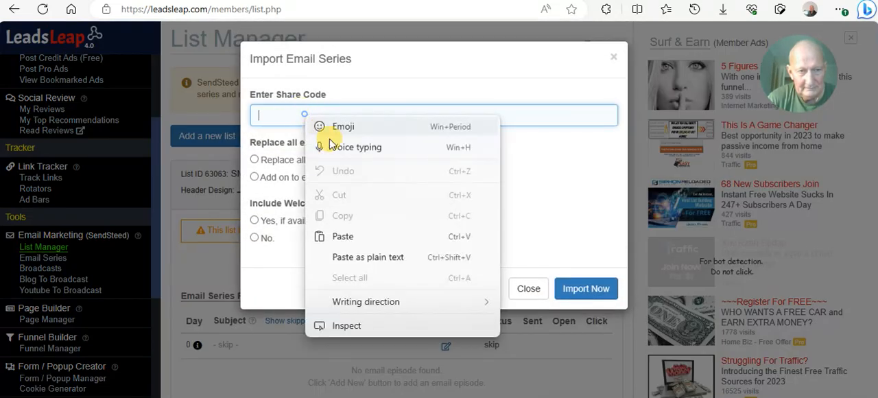
{"action": "left_click", "coordinate": [350, 234]}
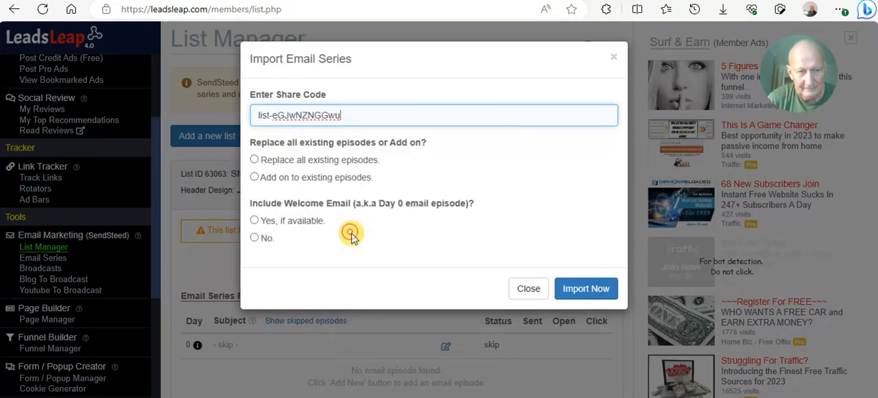
{"action": "left_click", "coordinate": [254, 159]}
{"action": "left_click", "coordinate": [254, 220]}
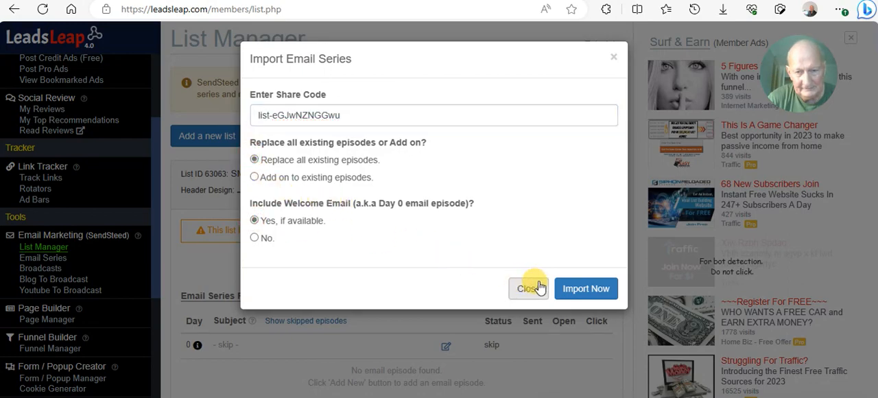
{"action": "left_click", "coordinate": [581, 286]}
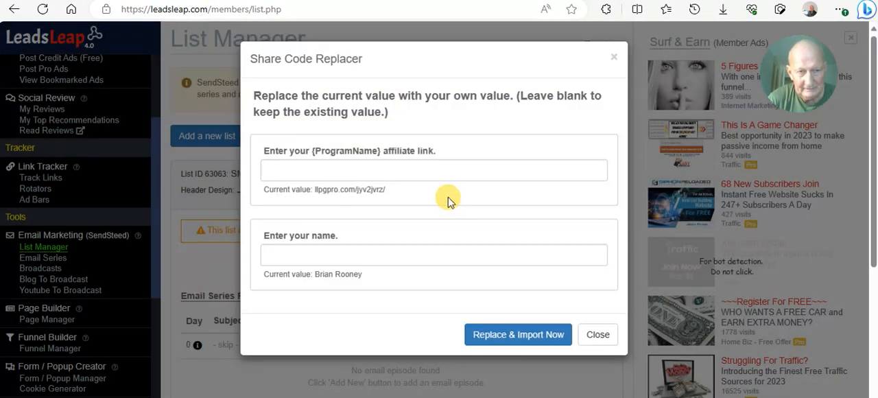
{"action": "left_click", "coordinate": [366, 168]}
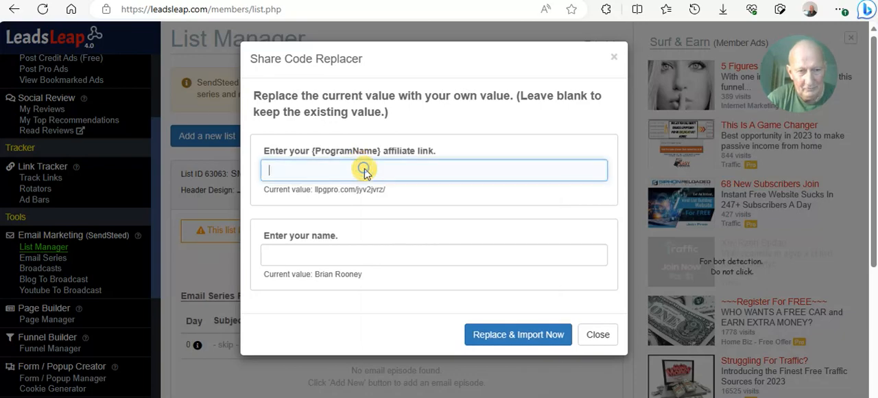
{"action": "right_click", "coordinate": [365, 169]}
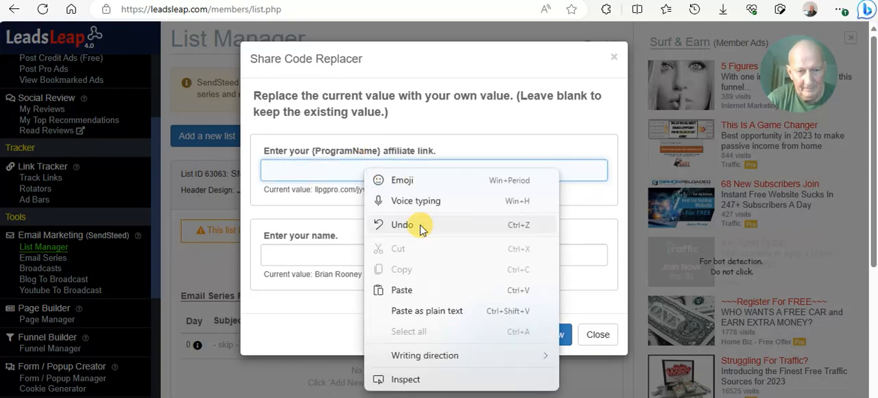
{"action": "left_click", "coordinate": [416, 291]}
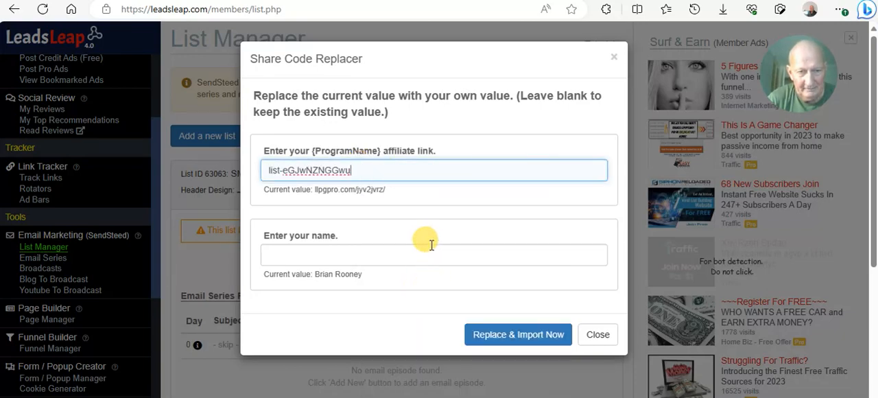
{"action": "left_click_drag", "start_coordinate": [356, 168], "coordinate": [237, 172]}
{"action": "key", "text": "BackSpace"}
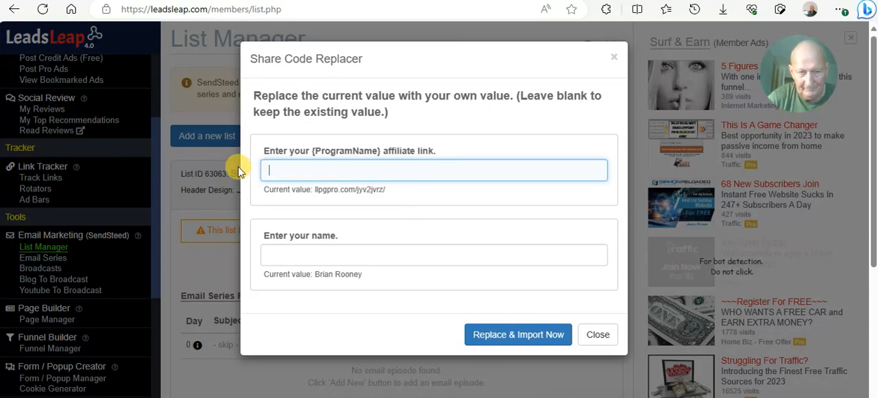
{"action": "left_click", "coordinate": [393, 192]}
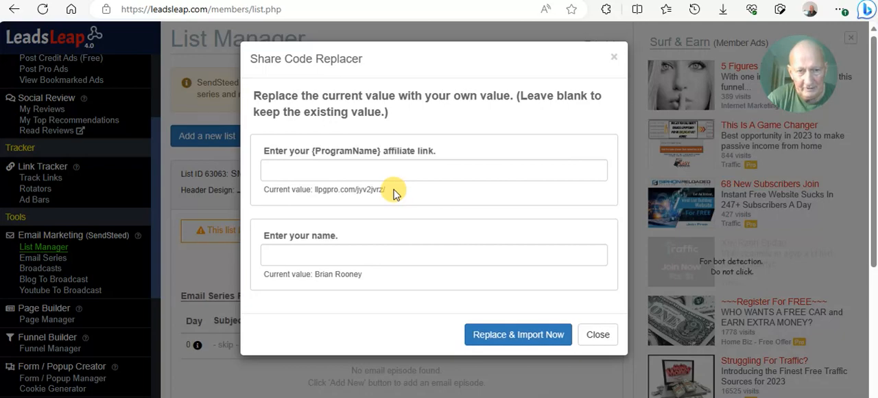
{"action": "left_click_drag", "start_coordinate": [394, 193], "coordinate": [313, 193]}
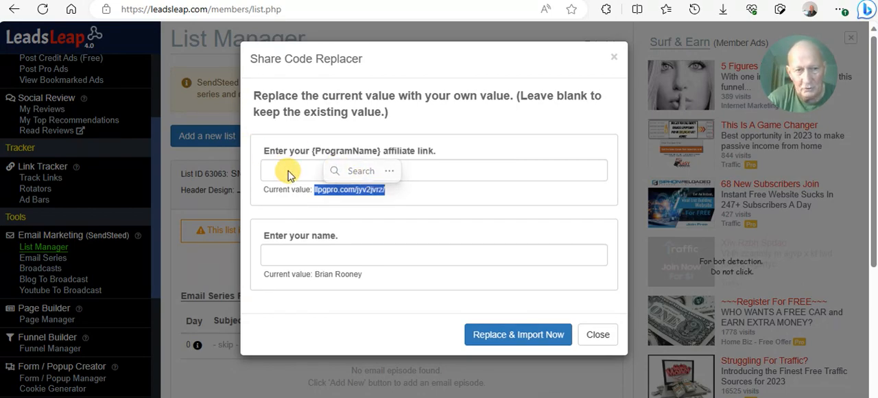
- Enter the owner's full name as the replacement for the current name in the Share Code Replacer
{"action": "left_click", "coordinate": [295, 254]}
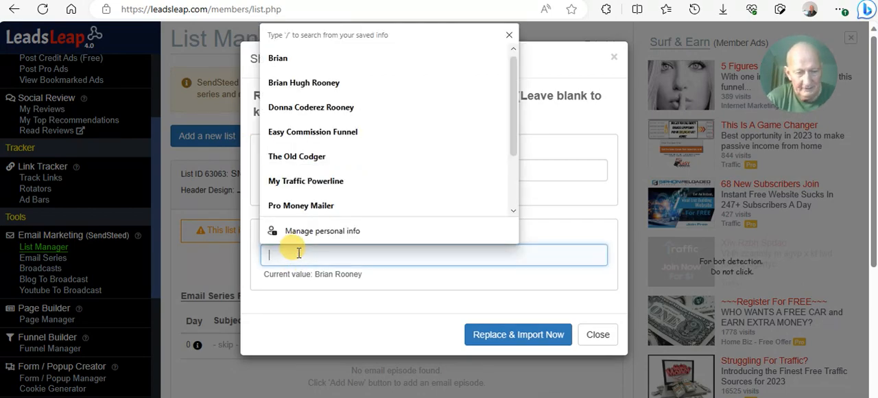
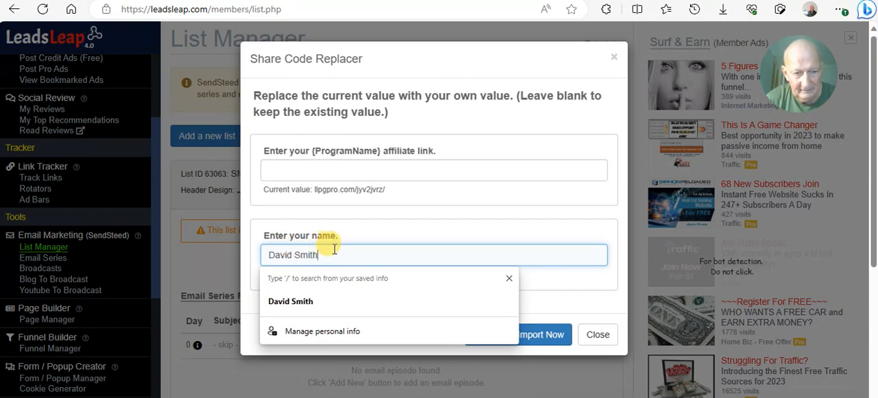
{"action": "scroll", "coordinate": [359, 186], "scroll_direction": "down", "scroll_amount": 1}
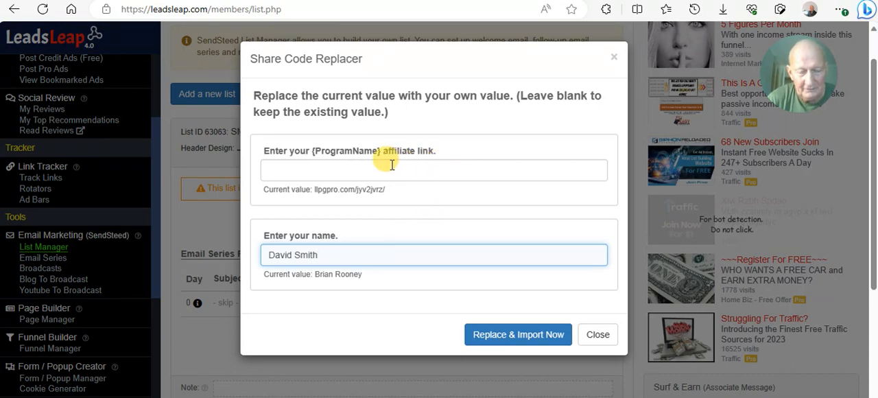
{"action": "left_click", "coordinate": [346, 169]}
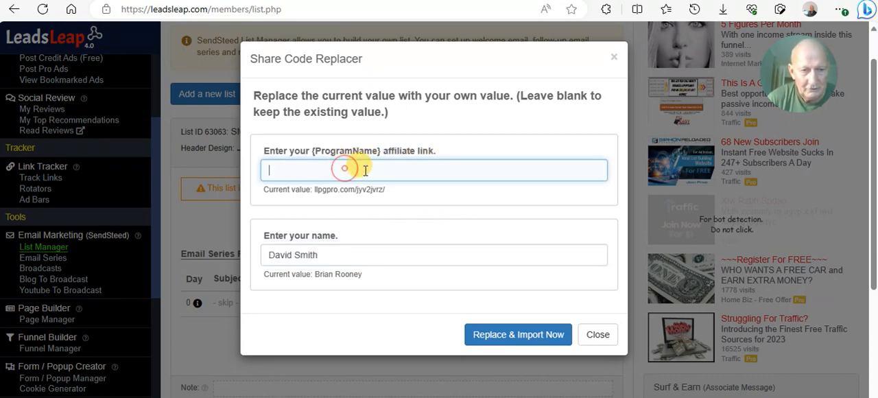
{"action": "left_click_drag", "start_coordinate": [386, 190], "coordinate": [317, 199]}
{"action": "right_click", "coordinate": [319, 197]}
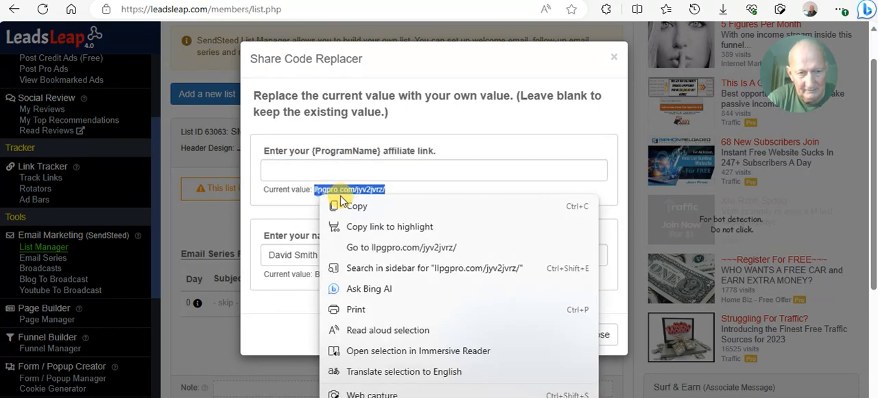
{"action": "left_click", "coordinate": [356, 207]}
{"action": "left_click", "coordinate": [315, 171]}
{"action": "right_click", "coordinate": [316, 171]}
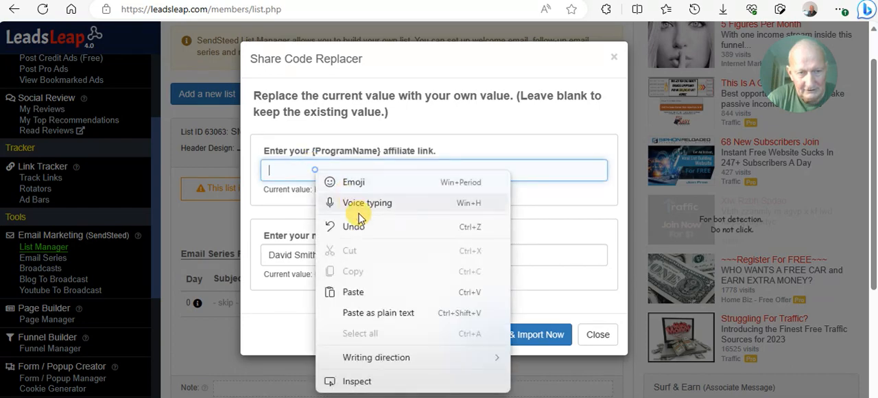
{"action": "left_click", "coordinate": [370, 290]}
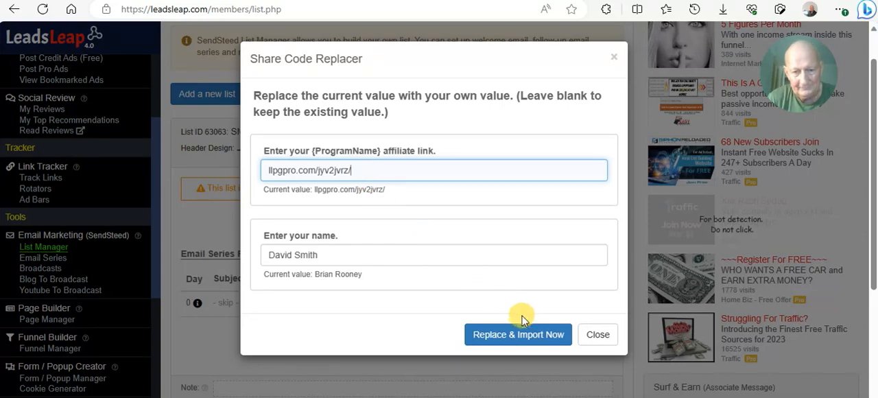
{"action": "left_click", "coordinate": [533, 335]}
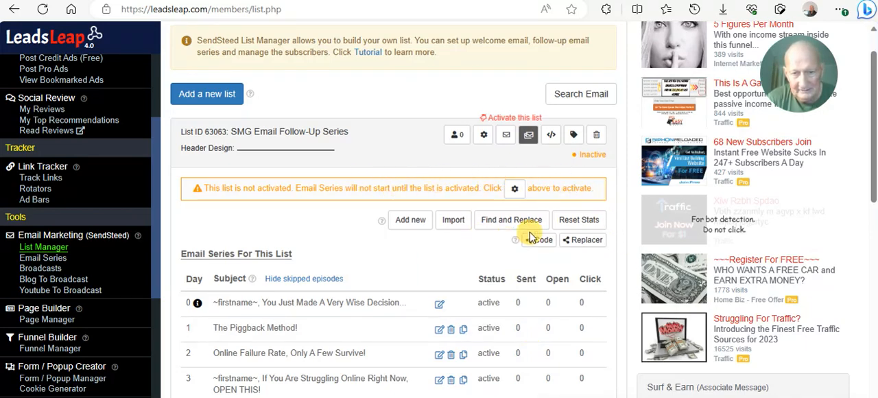
- Open the basic setup of the SMG Email Follow-Up Series list and look through its customization, sender and signature settings
{"action": "left_click", "coordinate": [484, 136]}
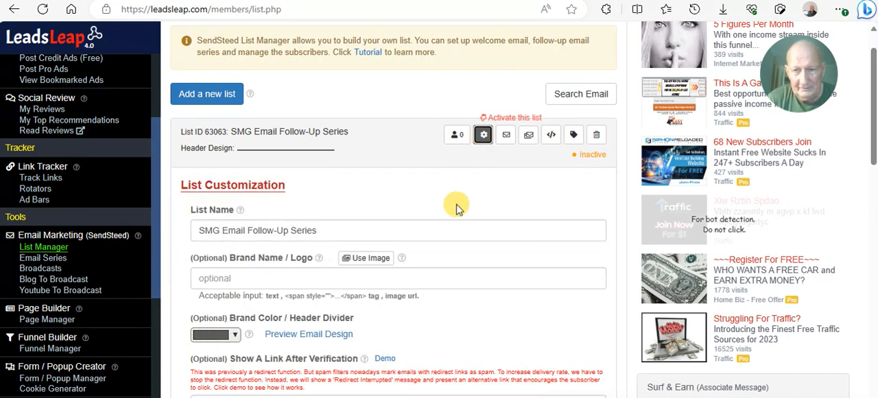
{"action": "scroll", "coordinate": [456, 207], "scroll_direction": "down", "scroll_amount": 1}
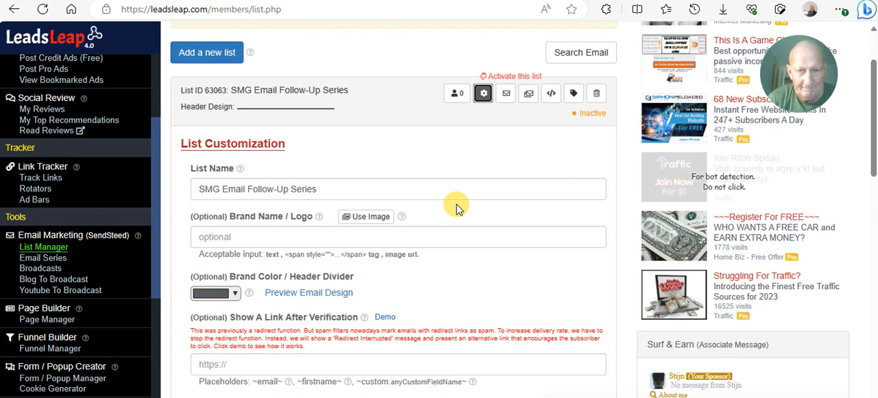
{"action": "scroll", "coordinate": [484, 158], "scroll_direction": "down", "scroll_amount": 1}
{"action": "scroll", "coordinate": [480, 165], "scroll_direction": "down", "scroll_amount": 1}
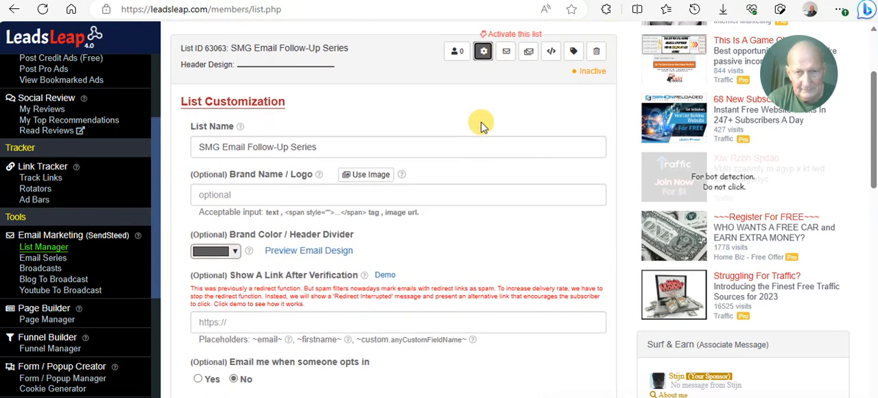
{"action": "scroll", "coordinate": [476, 121], "scroll_direction": "up", "scroll_amount": 1}
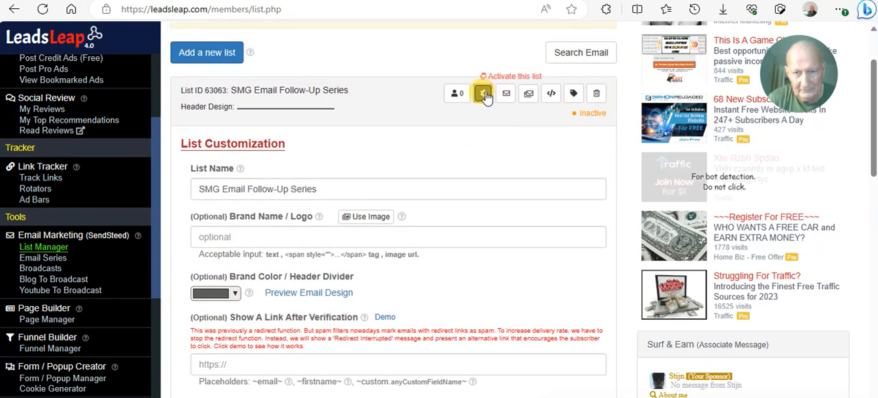
{"action": "left_click", "coordinate": [485, 95]}
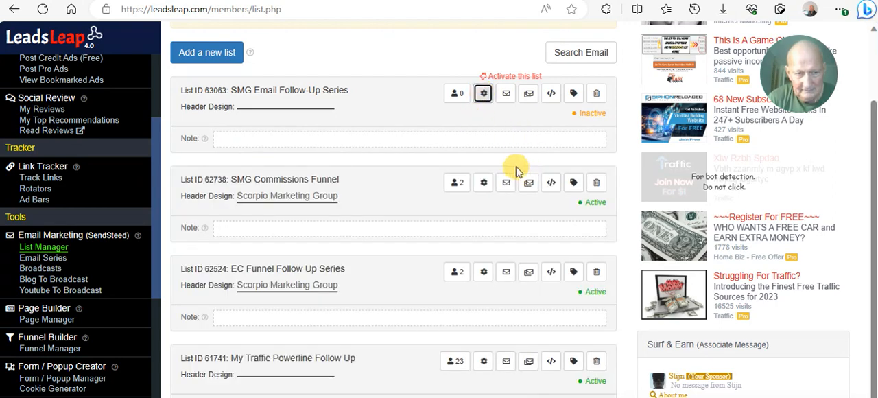
{"action": "left_click", "coordinate": [484, 95]}
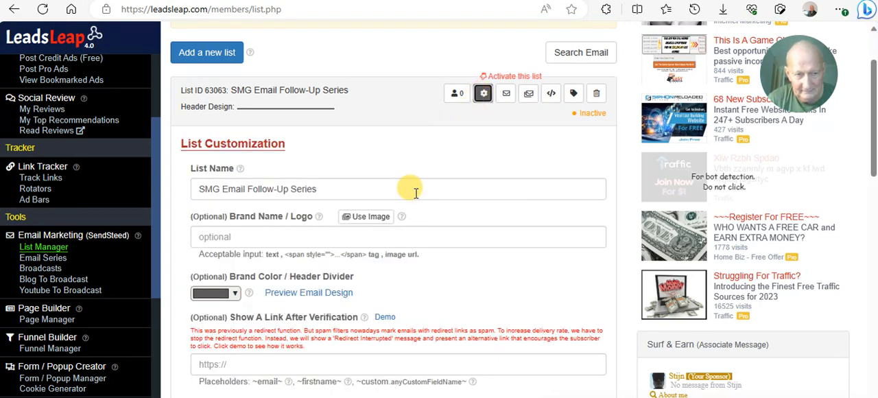
{"action": "scroll", "coordinate": [409, 189], "scroll_direction": "down", "scroll_amount": 2}
{"action": "scroll", "coordinate": [408, 195], "scroll_direction": "down", "scroll_amount": 8}
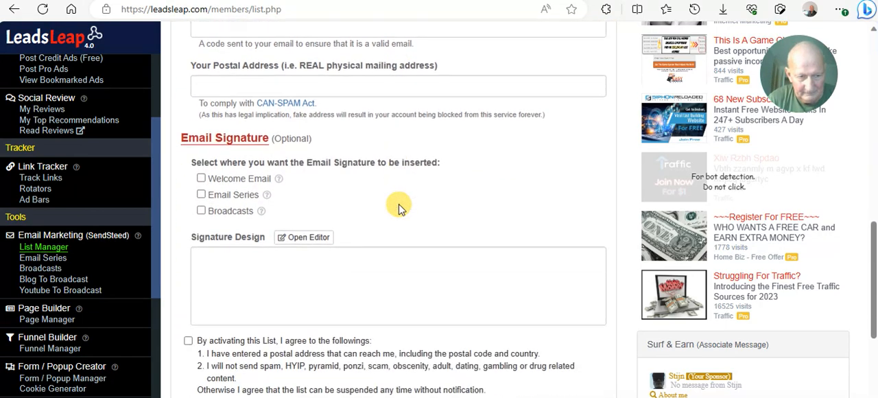
{"action": "scroll", "coordinate": [373, 190], "scroll_direction": "up", "scroll_amount": 7}
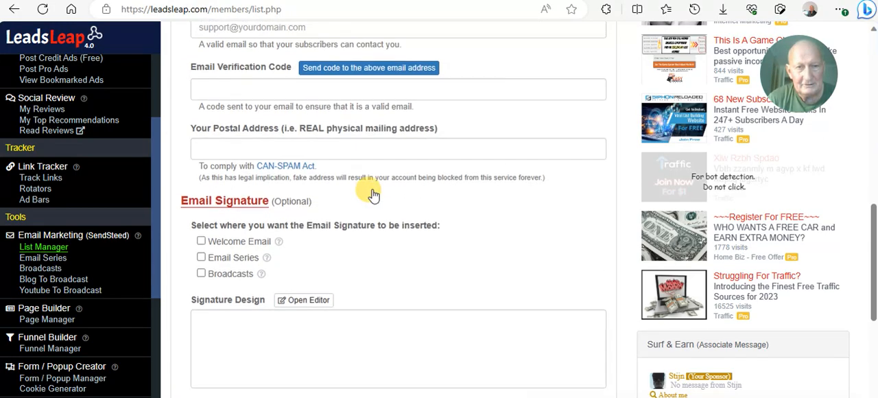
{"action": "scroll", "coordinate": [372, 195], "scroll_direction": "up", "scroll_amount": 3}
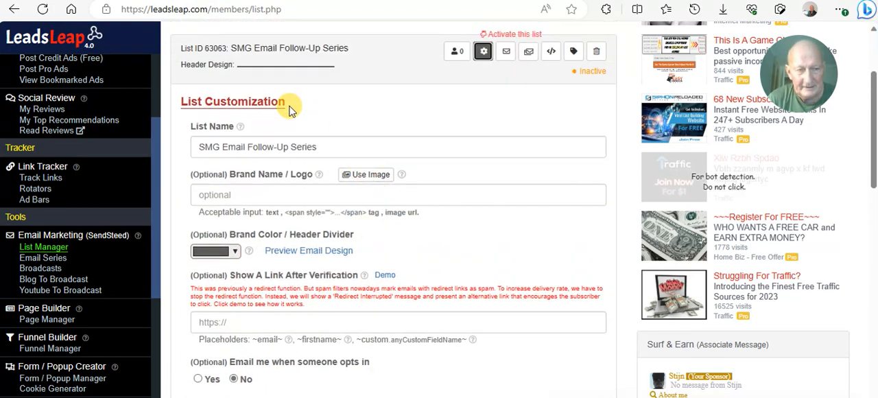
{"action": "scroll", "coordinate": [319, 128], "scroll_direction": "up", "scroll_amount": 3}
{"action": "scroll", "coordinate": [349, 183], "scroll_direction": "down", "scroll_amount": 2}
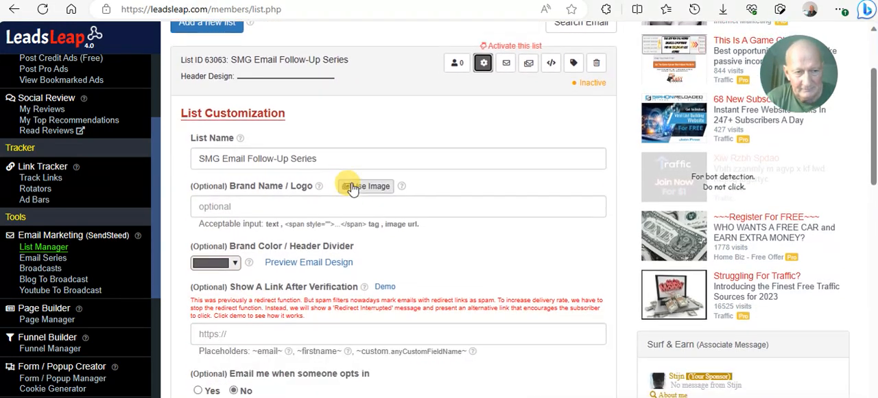
{"action": "scroll", "coordinate": [491, 194], "scroll_direction": "down", "scroll_amount": 1}
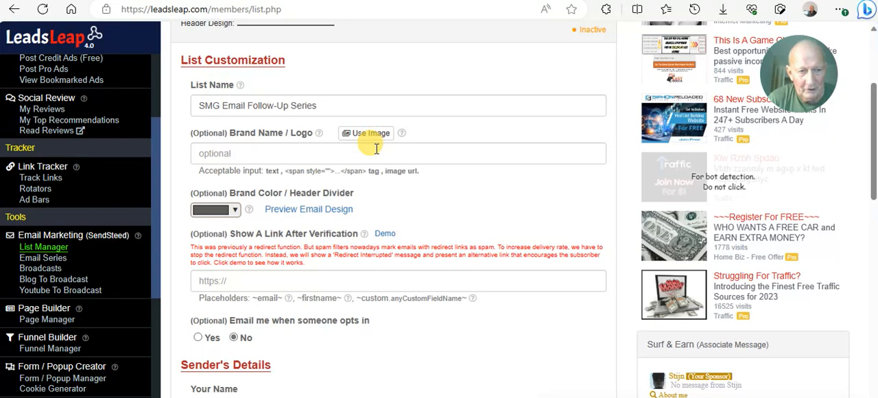
{"action": "scroll", "coordinate": [378, 149], "scroll_direction": "down", "scroll_amount": 1}
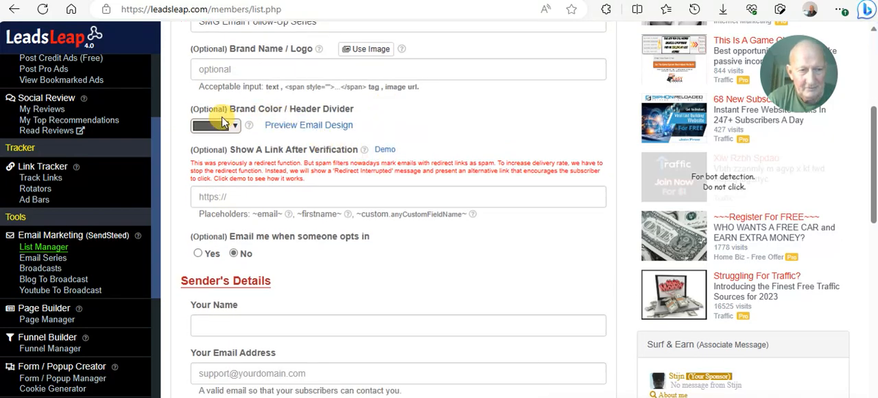
{"action": "scroll", "coordinate": [339, 171], "scroll_direction": "down", "scroll_amount": 1}
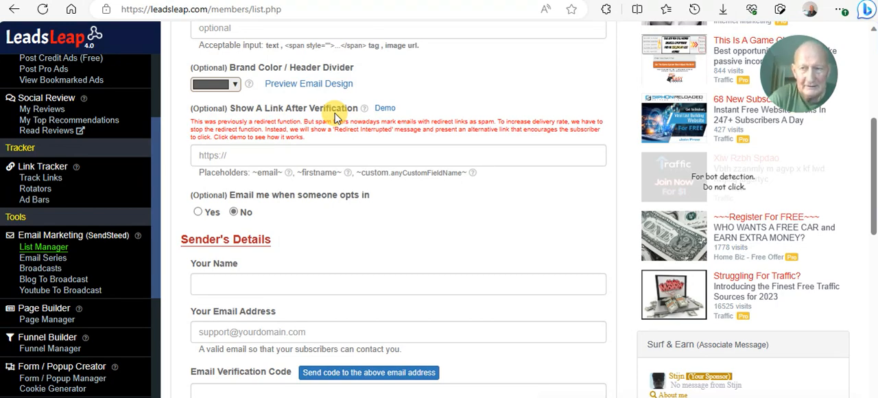
{"action": "left_click", "coordinate": [238, 154]}
{"action": "right_click", "coordinate": [238, 155]}
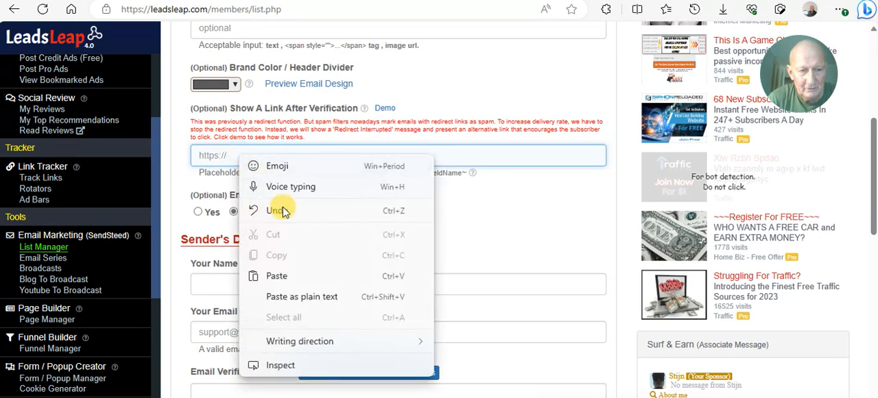
{"action": "left_click", "coordinate": [284, 222]}
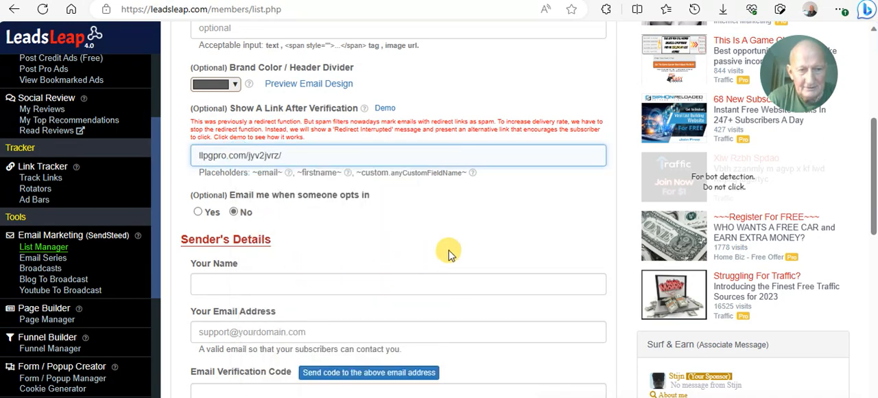
{"action": "left_click", "coordinate": [527, 216]}
- Turn on email notification for when someone opts in to the list and accept the notice about receiving many emails
{"action": "scroll", "coordinate": [521, 213], "scroll_direction": "down", "scroll_amount": 1}
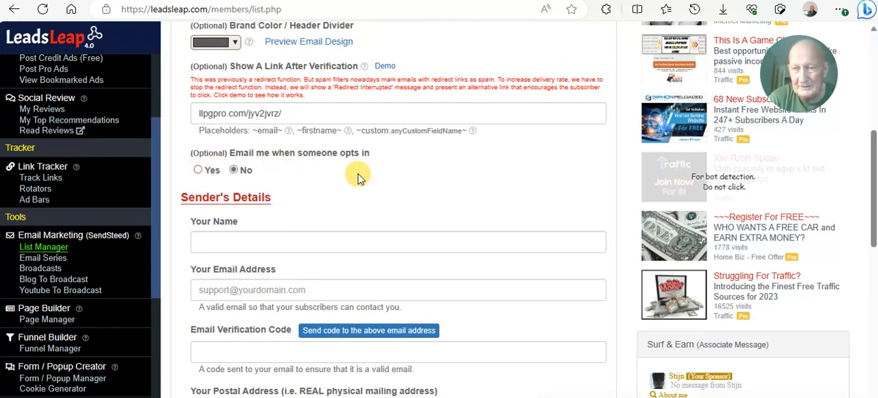
{"action": "left_click", "coordinate": [210, 171]}
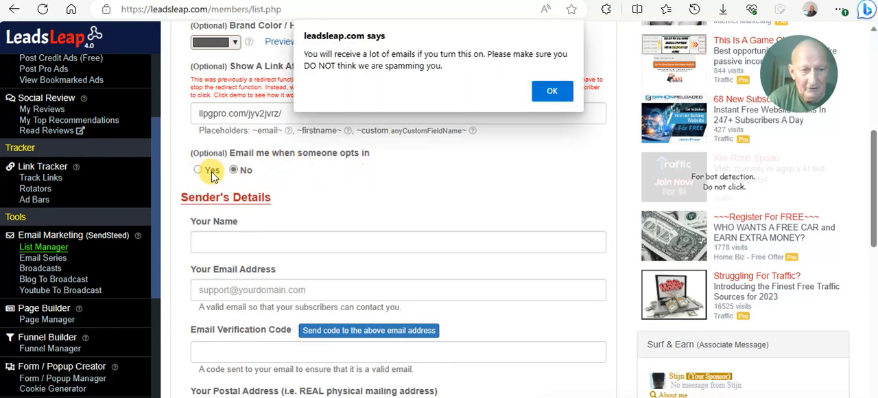
{"action": "left_click", "coordinate": [553, 93]}
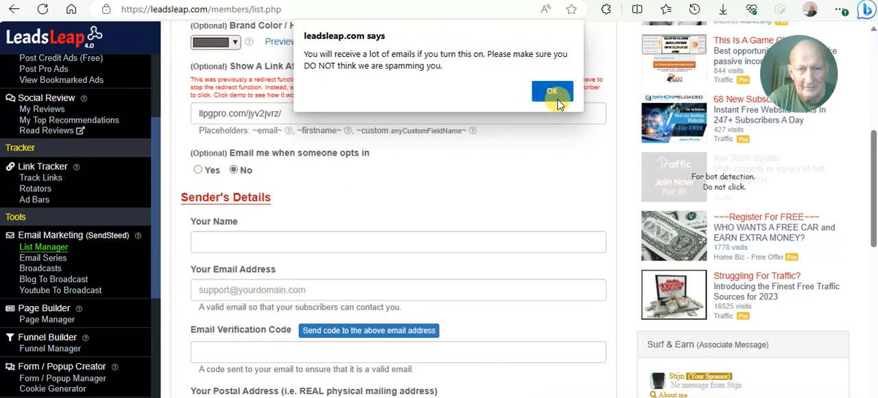
{"action": "left_click", "coordinate": [557, 98]}
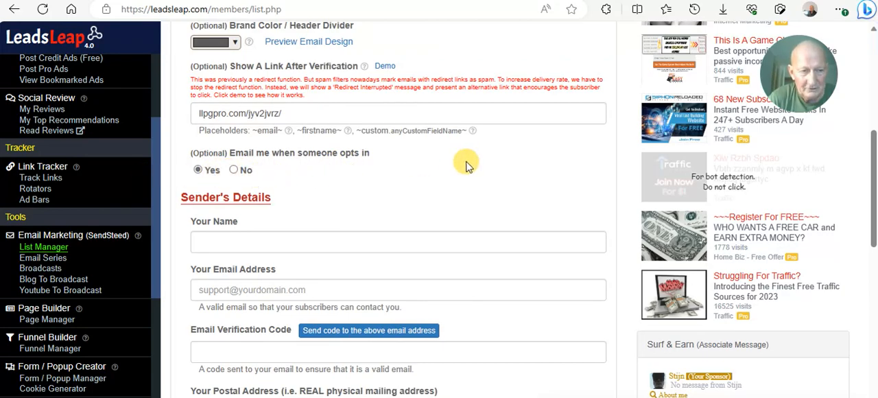
- Enter the sender's full name in the Sender's Details of the list
{"action": "scroll", "coordinate": [469, 161], "scroll_direction": "down", "scroll_amount": 2}
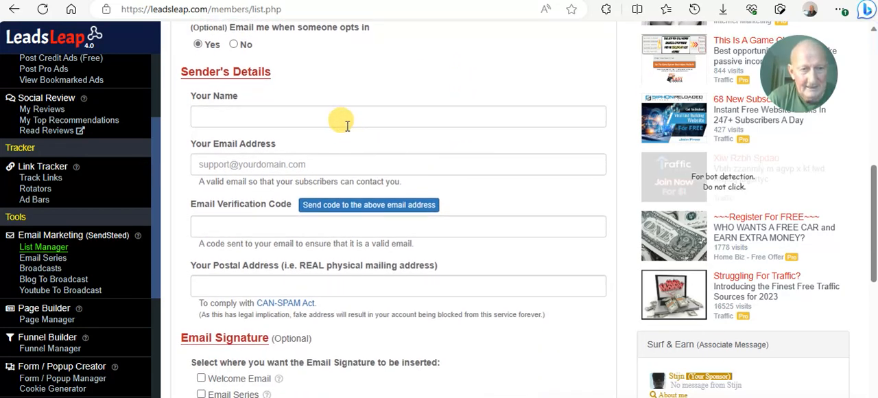
{"action": "left_click", "coordinate": [343, 118]}
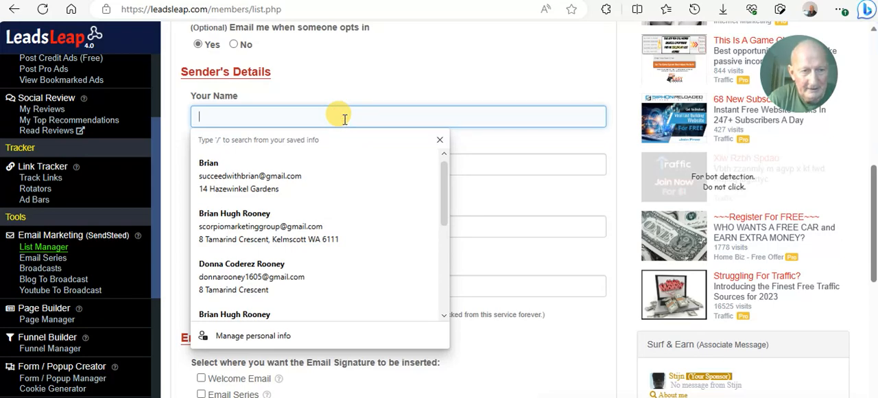
{"action": "type", "text": "B"}
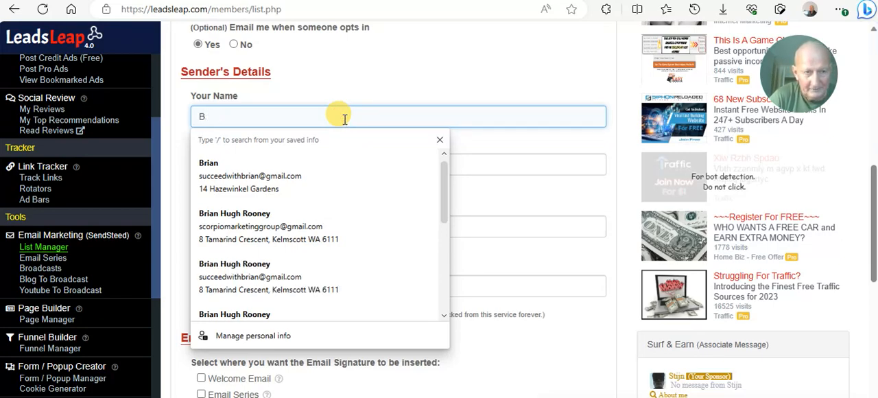
{"action": "key", "text": "BackSpace"}
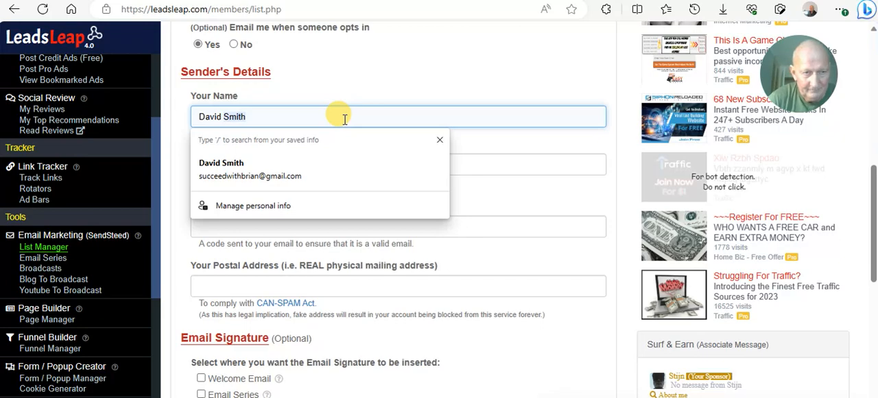
{"action": "left_click", "coordinate": [358, 114]}
{"action": "key", "text": "BackSpace"}
{"action": "key", "text": "BackSpace"}
{"action": "key", "text": "BackSpace"}
{"action": "key", "text": "BackSpace"}
{"action": "key", "text": "BackSpace"}
{"action": "key", "text": "BackSpace"}
{"action": "left_click", "coordinate": [485, 151]}
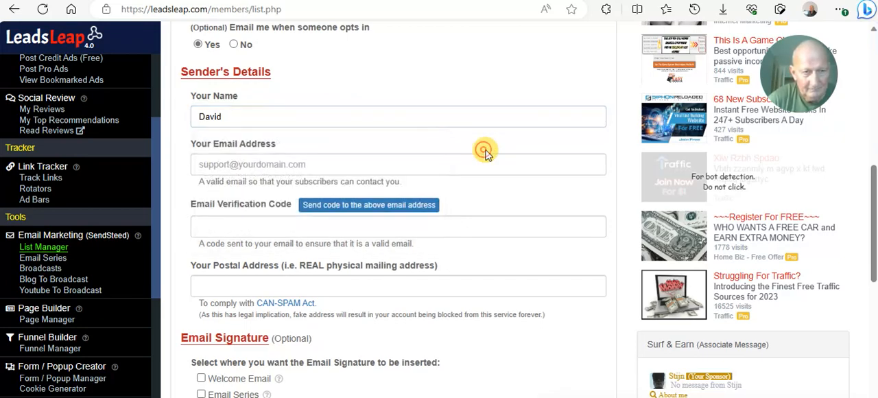
{"action": "left_click", "coordinate": [282, 118]}
{"action": "type", "text": "S"}
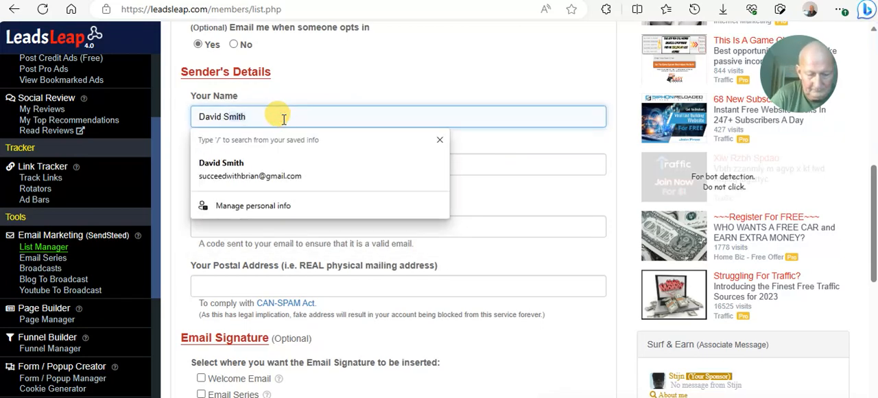
{"action": "type", "text": "mith"}
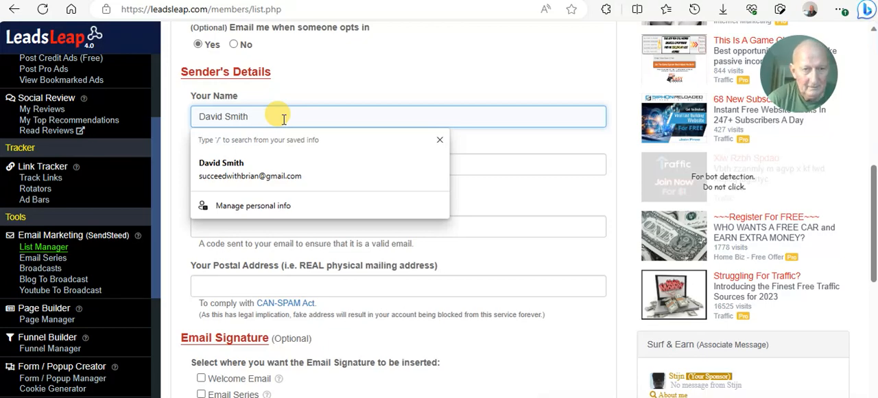
- Fill in the sender's email address from the saved personal info, request its verification code and accept the notice
{"action": "left_click", "coordinate": [532, 164]}
{"action": "scroll", "coordinate": [532, 165], "scroll_direction": "down", "scroll_amount": 1}
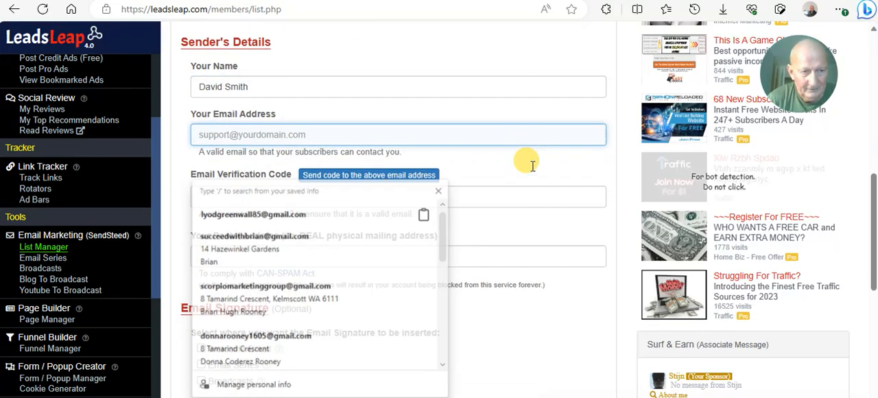
{"action": "scroll", "coordinate": [535, 169], "scroll_direction": "down", "scroll_amount": 1}
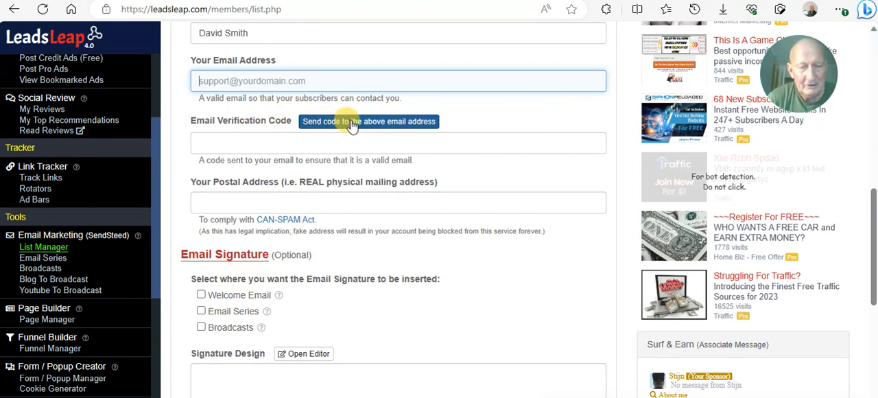
{"action": "scroll", "coordinate": [350, 127], "scroll_direction": "up", "scroll_amount": 3}
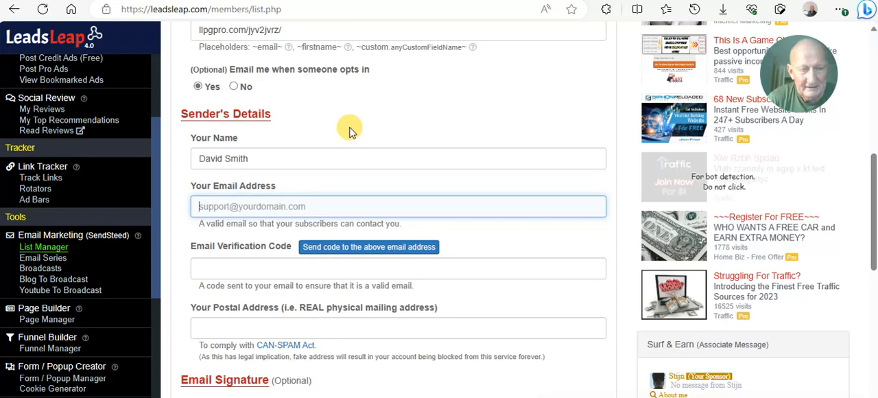
{"action": "scroll", "coordinate": [348, 131], "scroll_direction": "down", "scroll_amount": 2}
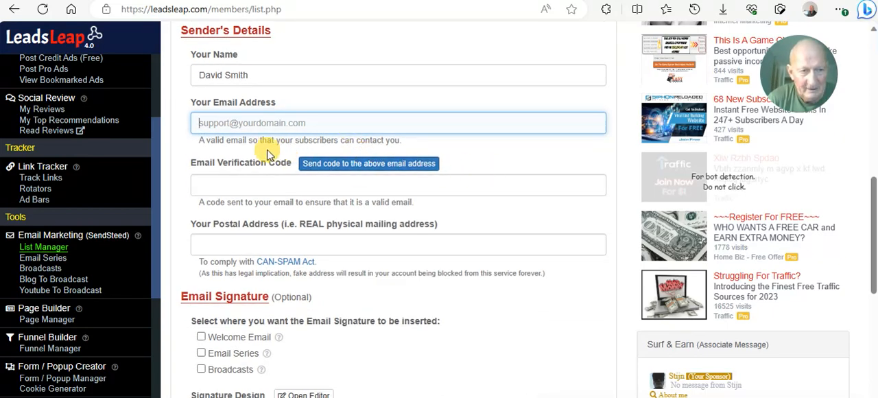
{"action": "left_click", "coordinate": [240, 124]}
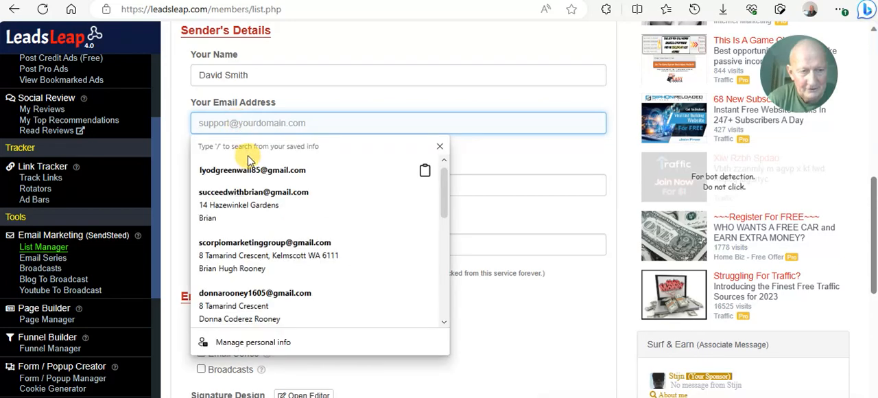
{"action": "left_click", "coordinate": [251, 194]}
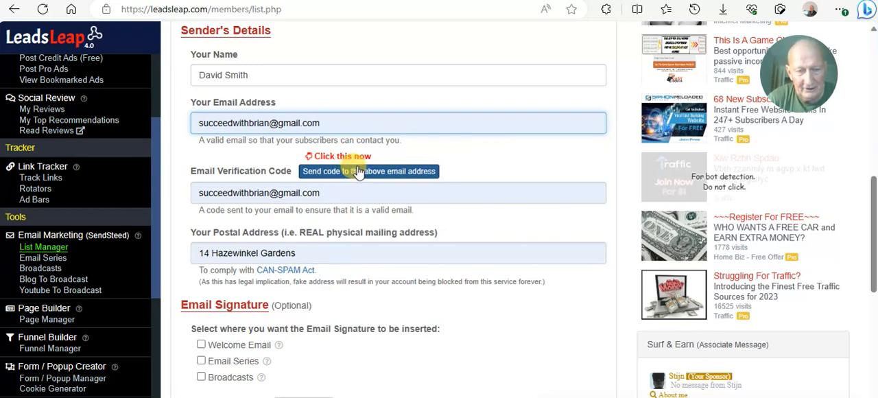
{"action": "left_click", "coordinate": [358, 172]}
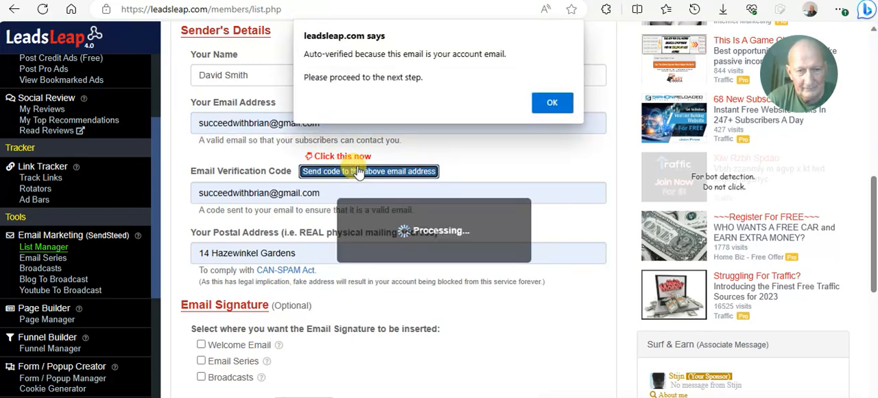
{"action": "left_click", "coordinate": [538, 103]}
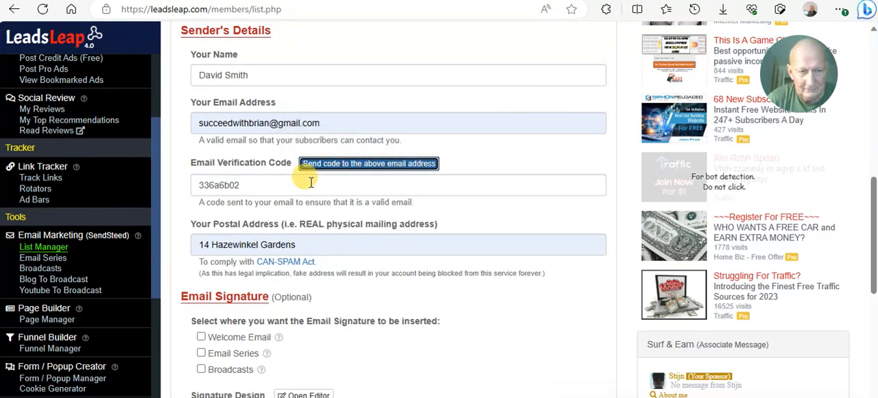
- Replace the sender's email address with a different Gmail address, send a verification code to it and accept the notice
{"action": "left_click", "coordinate": [327, 122]}
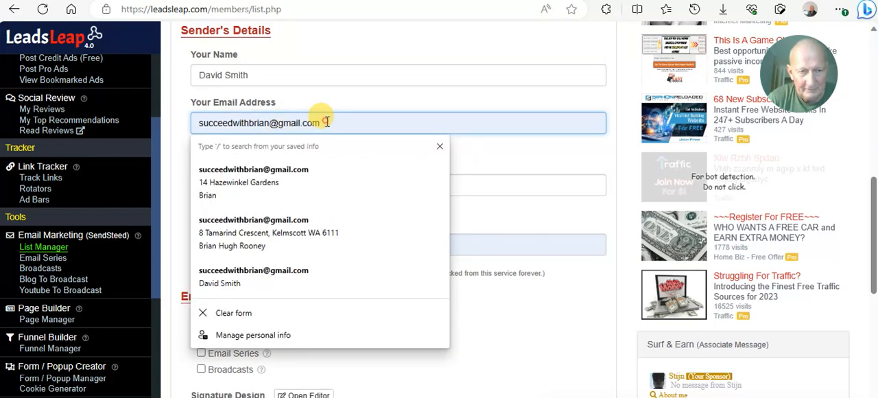
{"action": "left_click_drag", "start_coordinate": [327, 122], "coordinate": [173, 120]}
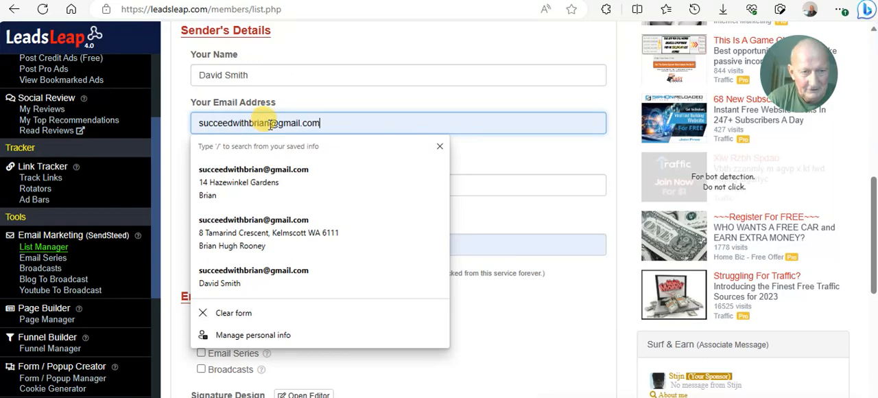
{"action": "left_click_drag", "start_coordinate": [270, 124], "coordinate": [172, 122]}
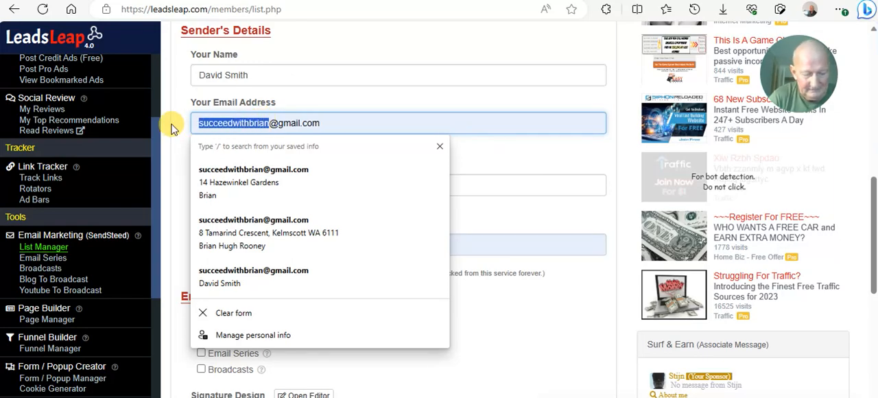
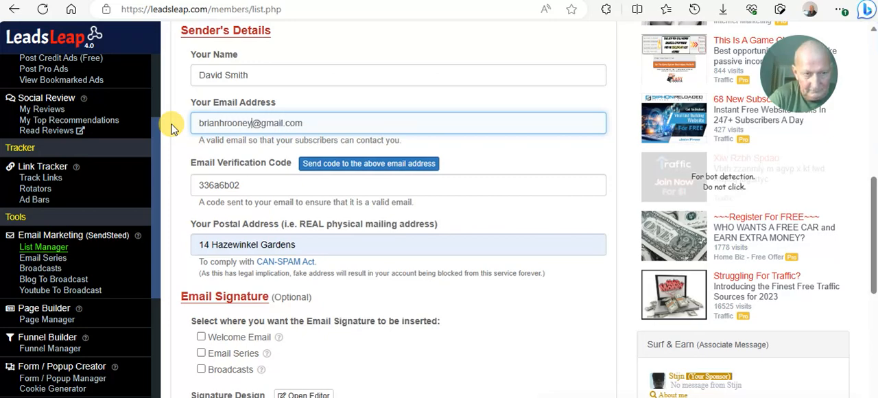
{"action": "left_click", "coordinate": [479, 165]}
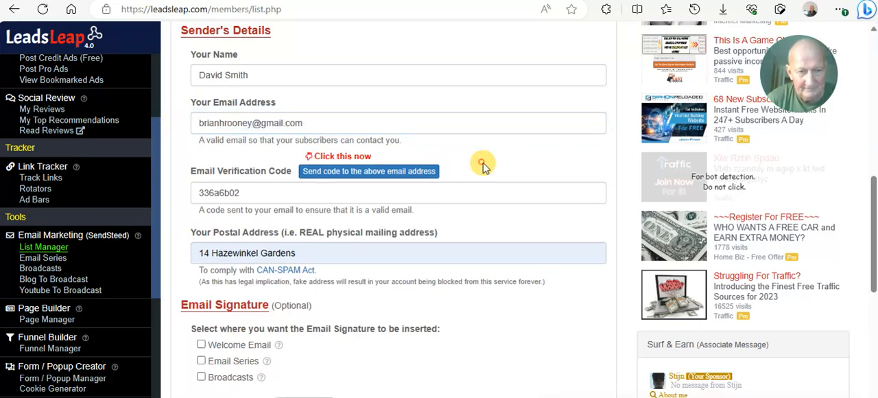
{"action": "left_click", "coordinate": [354, 173]}
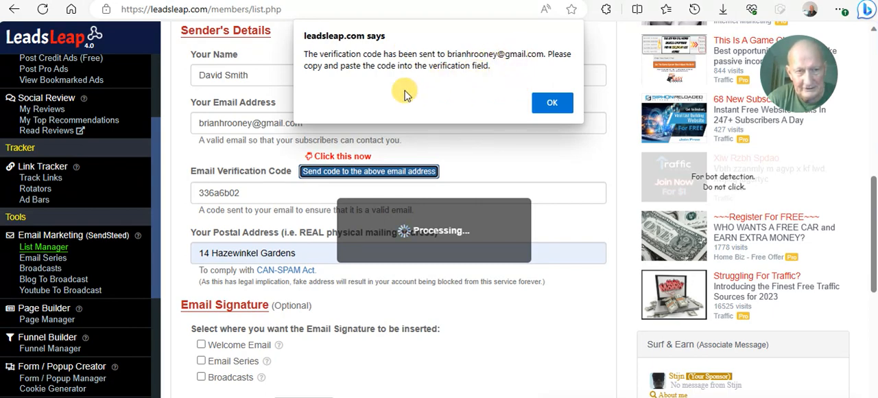
{"action": "left_click", "coordinate": [542, 101]}
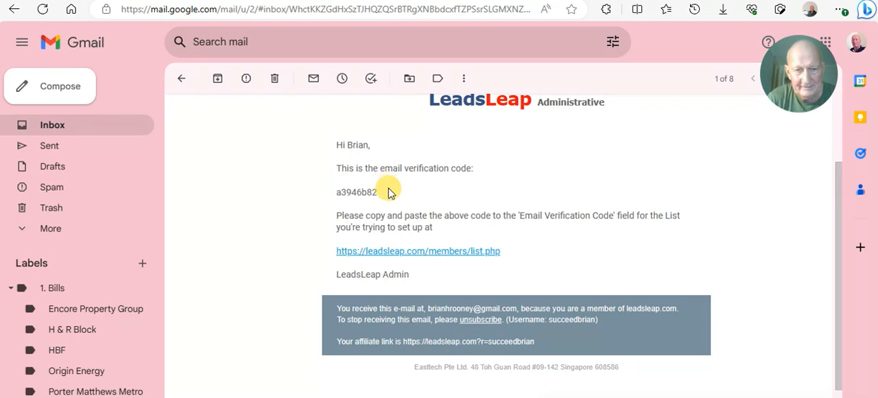
- Copy the verification code from the LeadsLeap email in Gmail and paste it into the list's Email Verification Code field in LeadsLeap
{"action": "left_click_drag", "start_coordinate": [388, 193], "coordinate": [337, 194]}
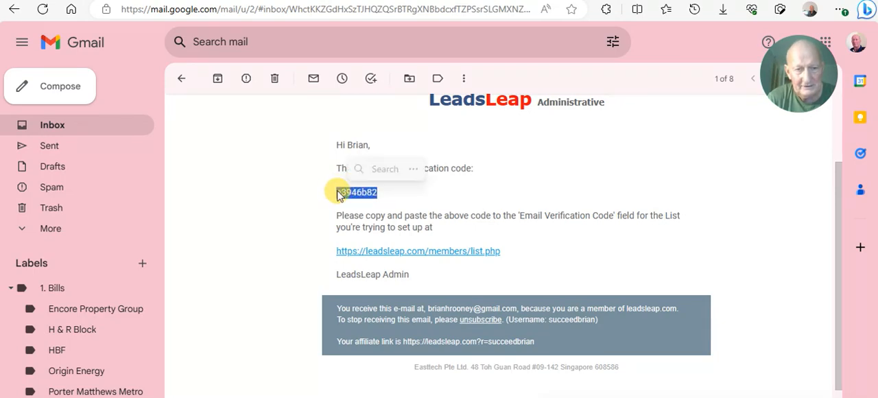
{"action": "right_click", "coordinate": [340, 193]}
{"action": "left_click", "coordinate": [364, 198]}
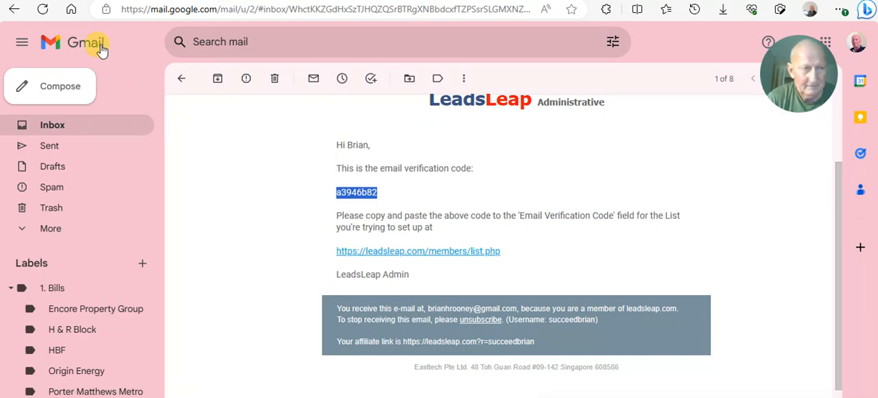
{"action": "left_click", "coordinate": [85, 0]}
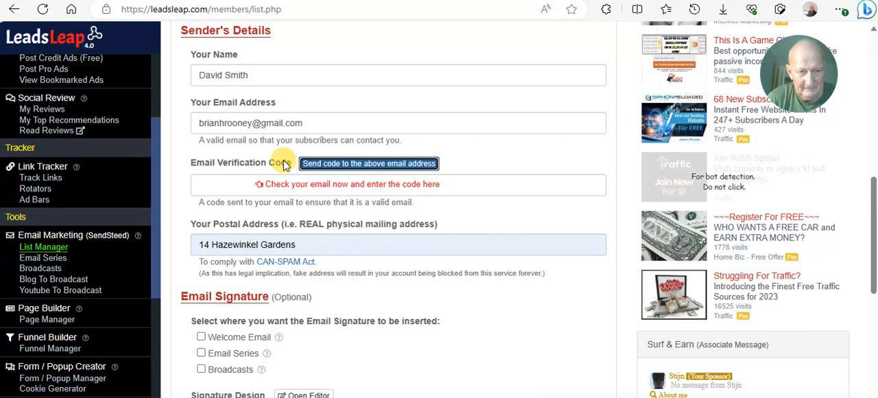
{"action": "left_click", "coordinate": [230, 184]}
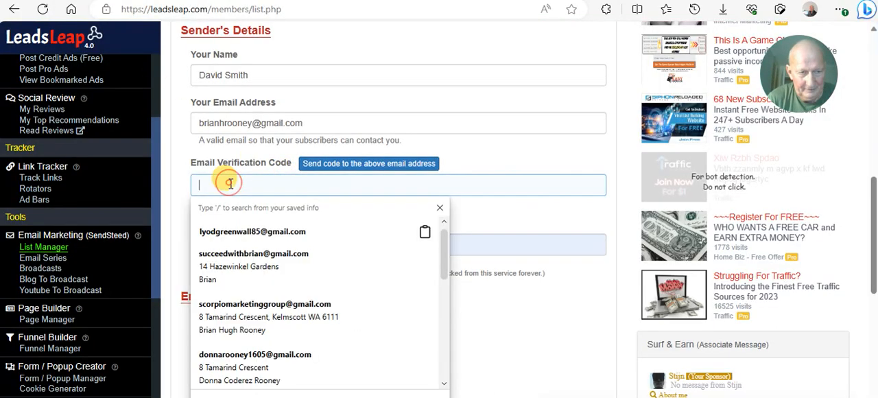
{"action": "right_click", "coordinate": [229, 184]}
{"action": "left_click", "coordinate": [268, 304]}
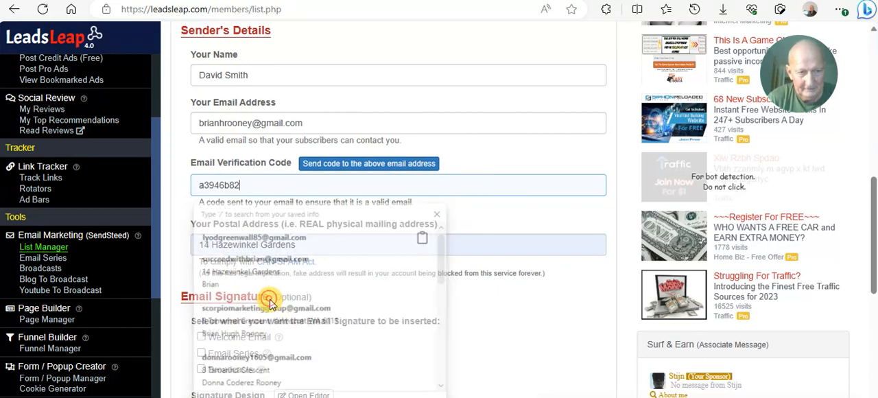
{"action": "left_click", "coordinate": [517, 218]}
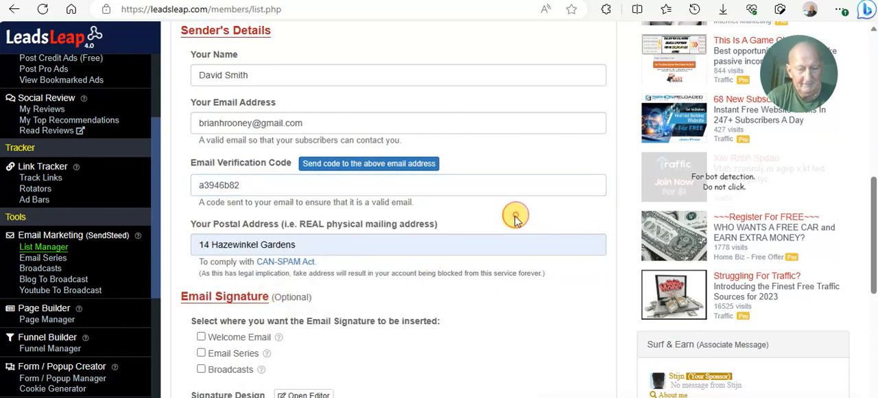
- Replace the sender's postal address with the P.O. box mailing address, including its locality and country
{"action": "scroll", "coordinate": [515, 216], "scroll_direction": "down", "scroll_amount": 1}
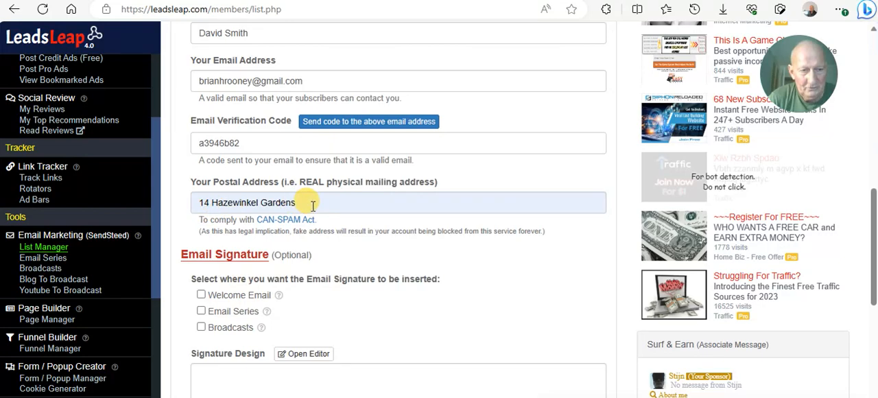
{"action": "left_click_drag", "start_coordinate": [304, 203], "coordinate": [201, 201]}
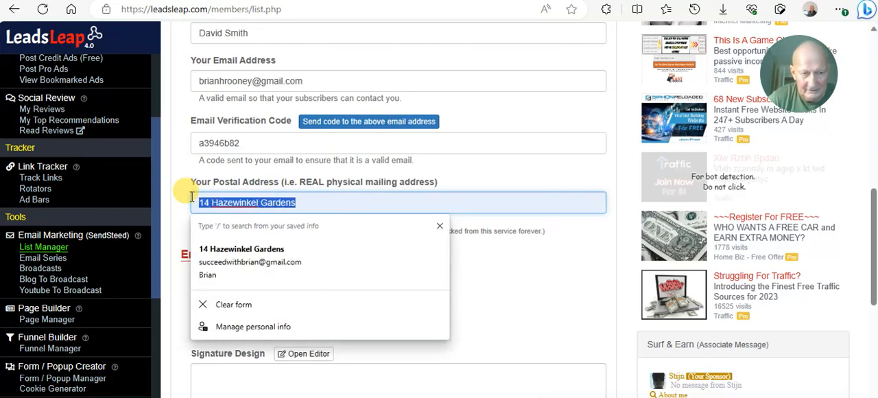
{"action": "key", "text": "BackSpace"}
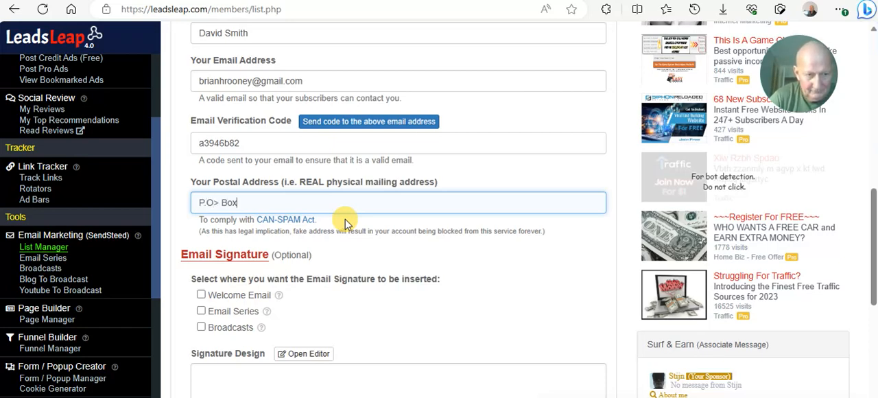
{"action": "left_click", "coordinate": [217, 200]}
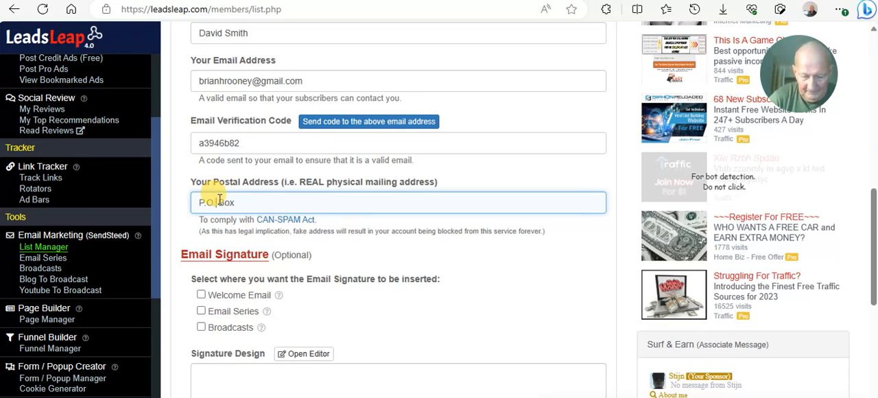
{"action": "left_click", "coordinate": [241, 203]}
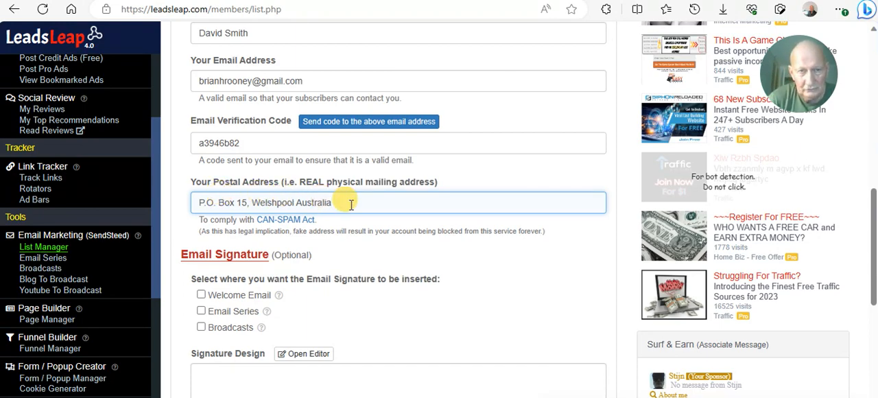
{"action": "scroll", "coordinate": [338, 210], "scroll_direction": "down", "scroll_amount": 1}
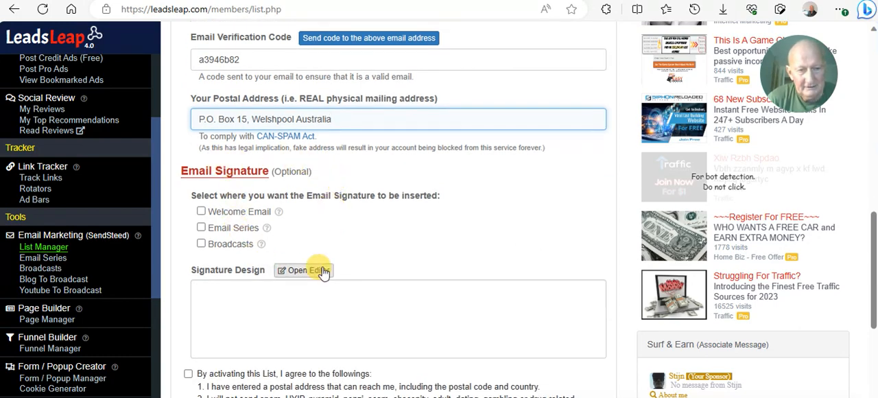
- Agree to the list activation terms, try to save and activate the list, and dismiss the alert
{"action": "scroll", "coordinate": [449, 256], "scroll_direction": "down", "scroll_amount": 2}
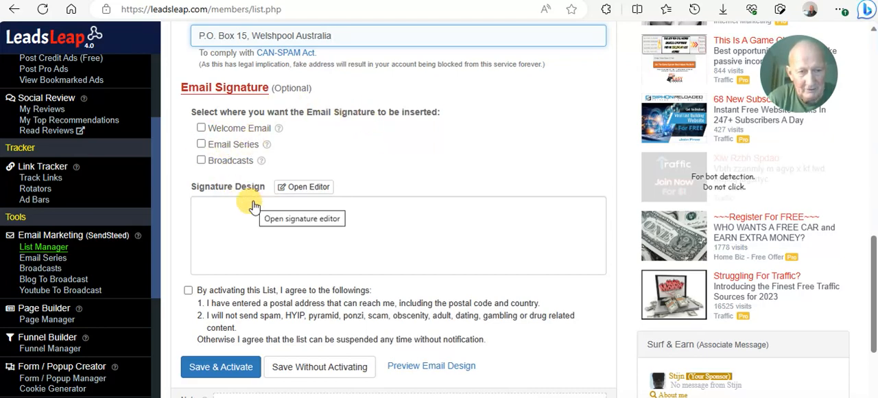
{"action": "scroll", "coordinate": [254, 206], "scroll_direction": "down", "scroll_amount": 1}
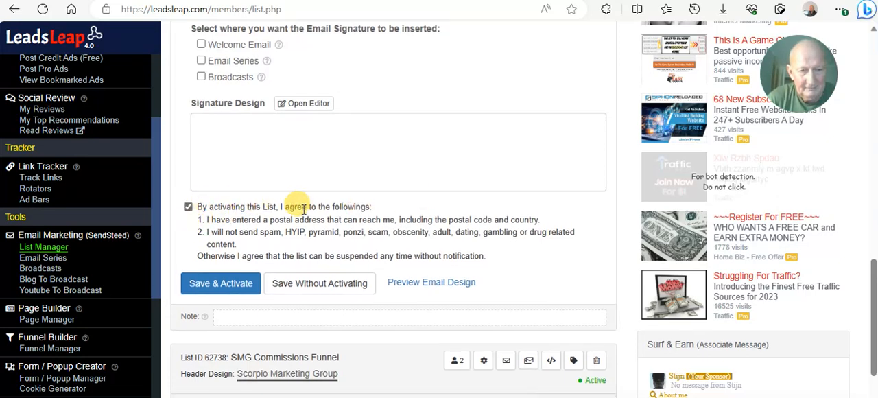
{"action": "scroll", "coordinate": [309, 210], "scroll_direction": "down", "scroll_amount": 1}
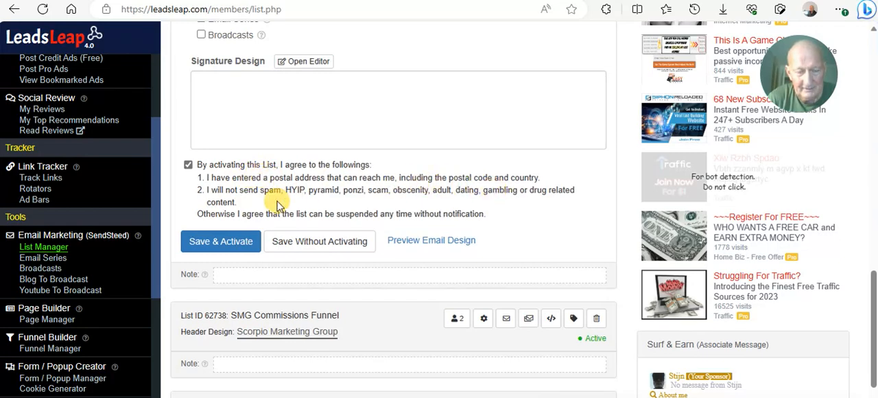
{"action": "left_click", "coordinate": [227, 249]}
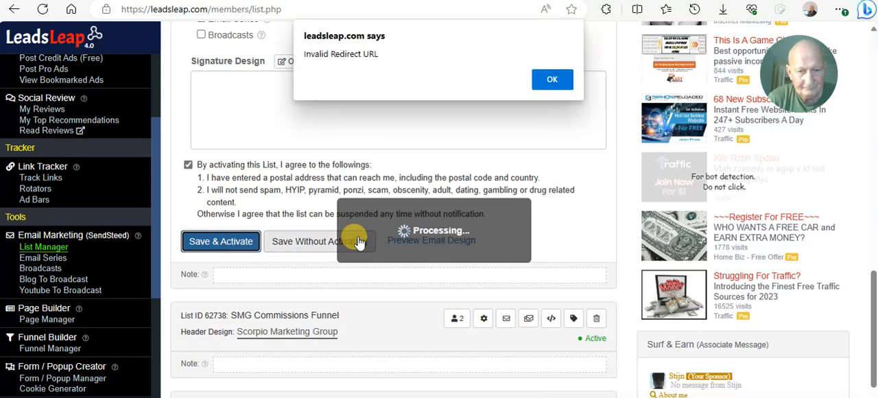
{"action": "left_click", "coordinate": [555, 80]}
{"action": "scroll", "coordinate": [520, 182], "scroll_direction": "up", "scroll_amount": 5}
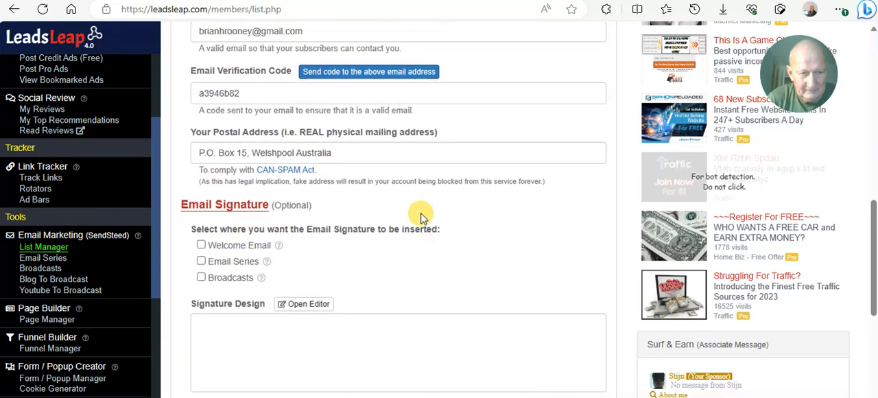
{"action": "scroll", "coordinate": [421, 217], "scroll_direction": "up", "scroll_amount": 3}
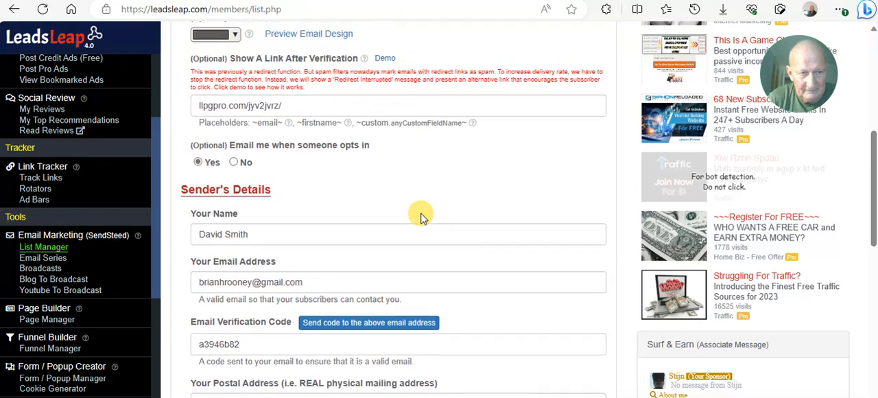
{"action": "left_click", "coordinate": [197, 156]}
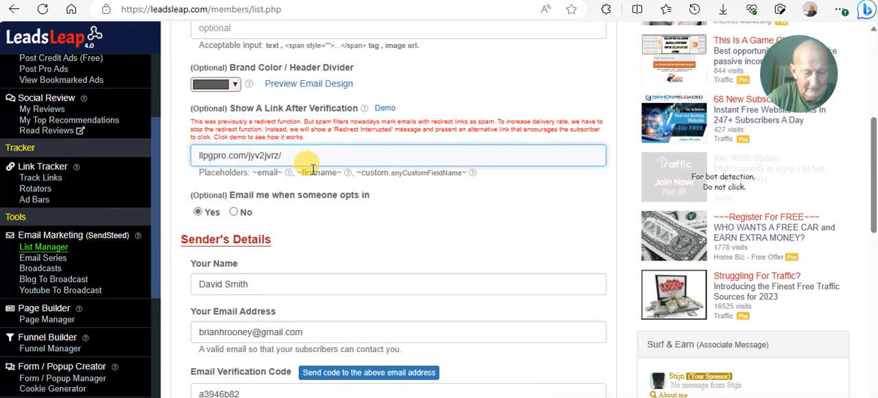
{"action": "type", "text": "https"}
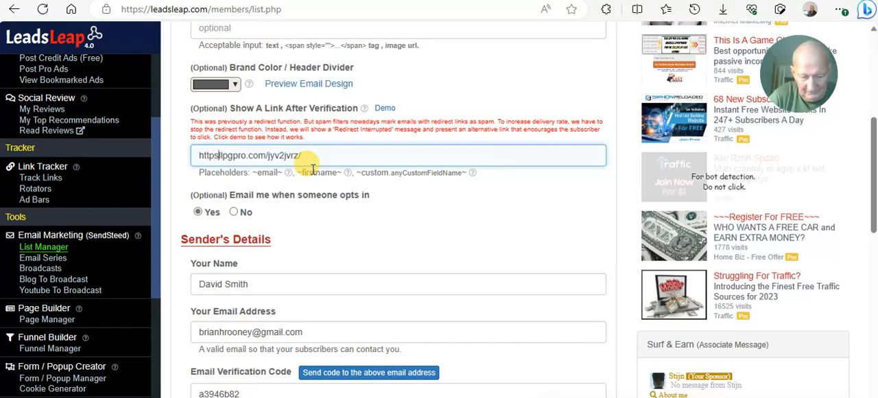
{"action": "type", "text": "://"}
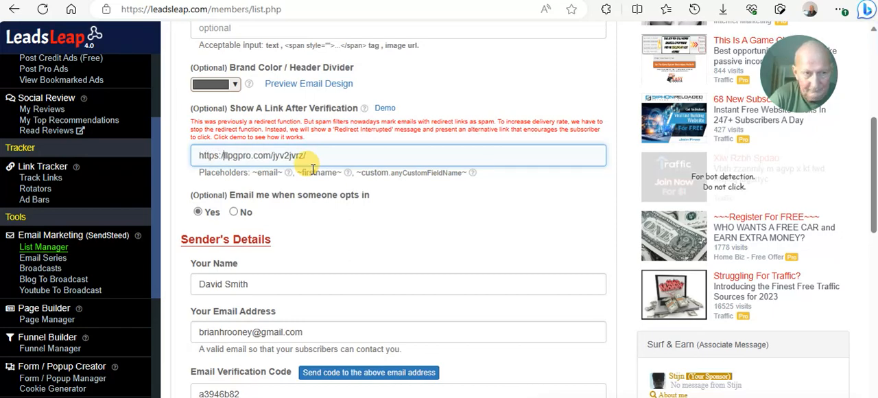
{"action": "scroll", "coordinate": [467, 177], "scroll_direction": "down", "scroll_amount": 8}
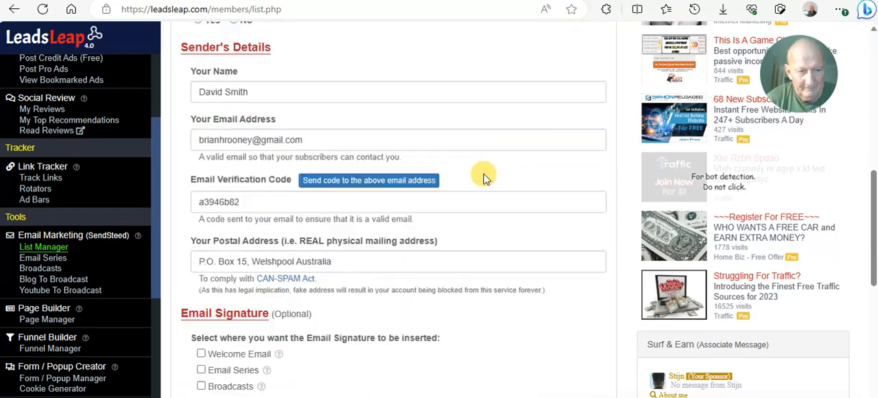
{"action": "left_click", "coordinate": [232, 283]}
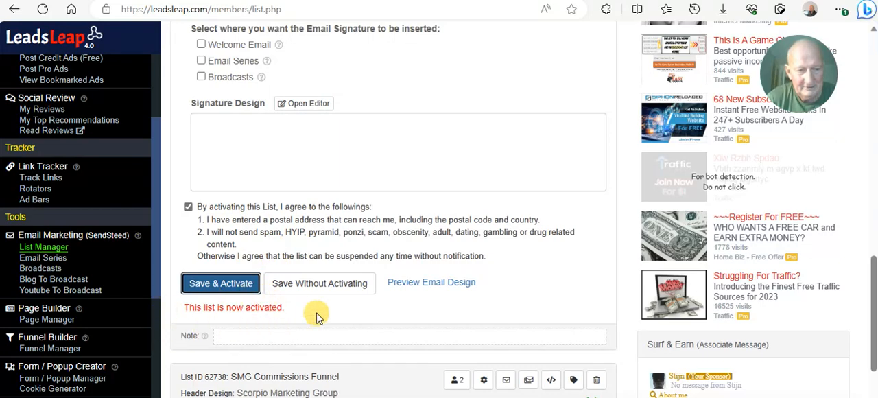
- Open the email series of the SMG Email Follow-Up Series list and review its subjects from Day 0 to Day 14
{"action": "scroll", "coordinate": [337, 210], "scroll_direction": "up", "scroll_amount": 4}
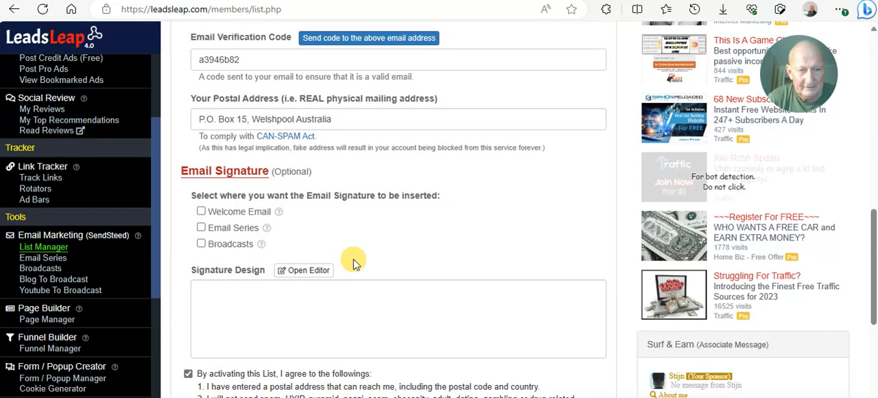
{"action": "scroll", "coordinate": [407, 254], "scroll_direction": "up", "scroll_amount": 6}
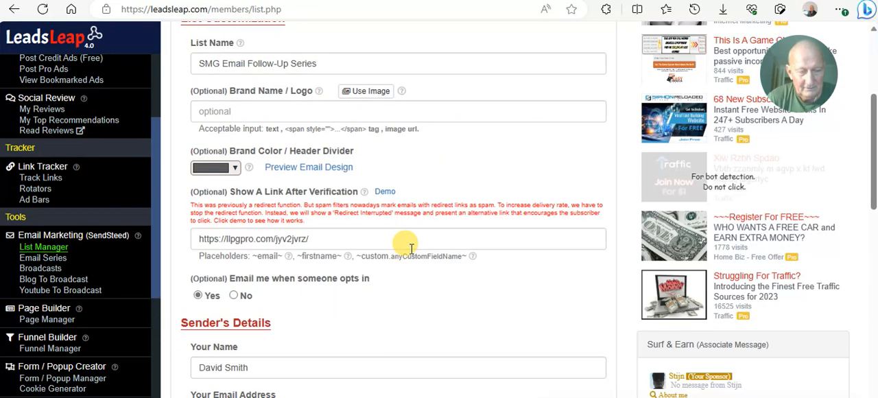
{"action": "scroll", "coordinate": [412, 251], "scroll_direction": "up", "scroll_amount": 1}
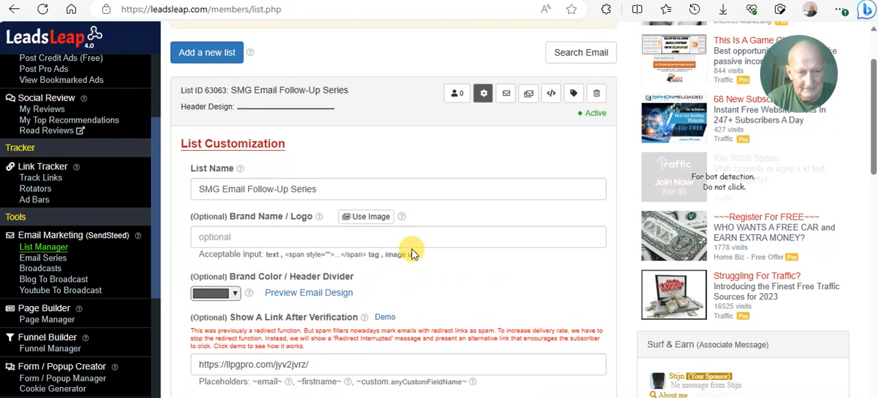
{"action": "scroll", "coordinate": [411, 251], "scroll_direction": "up", "scroll_amount": 1}
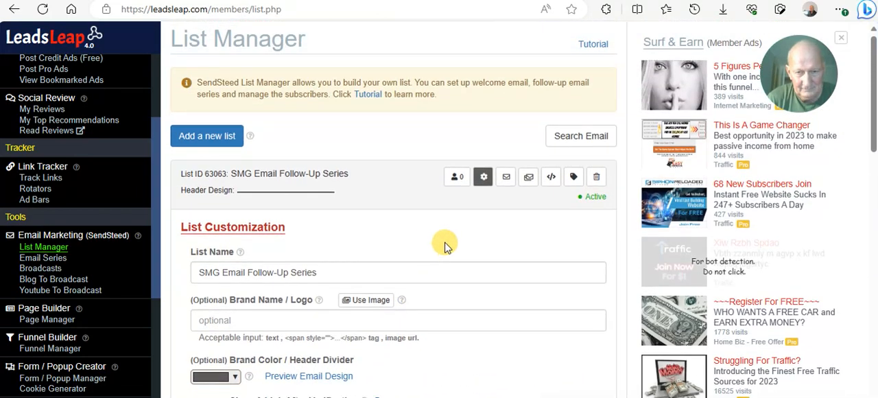
{"action": "left_click", "coordinate": [530, 180]}
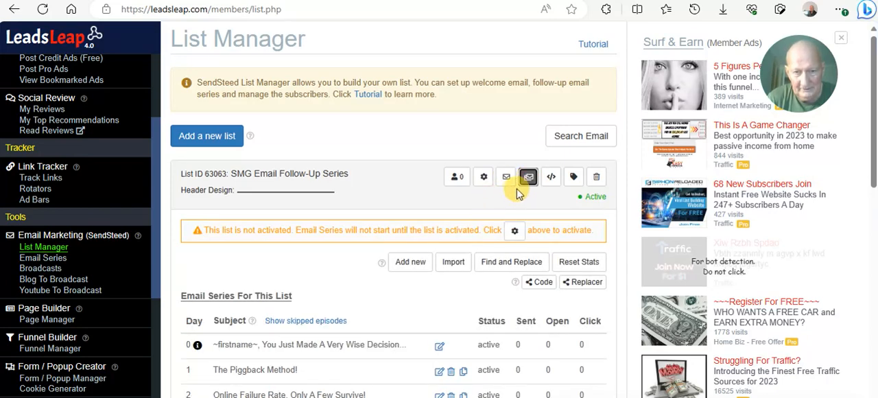
{"action": "scroll", "coordinate": [528, 182], "scroll_direction": "down", "scroll_amount": 1}
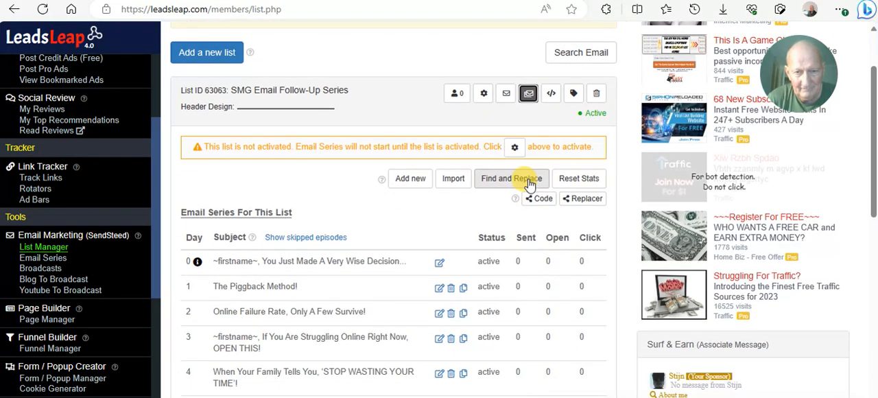
{"action": "scroll", "coordinate": [528, 182], "scroll_direction": "down", "scroll_amount": 1}
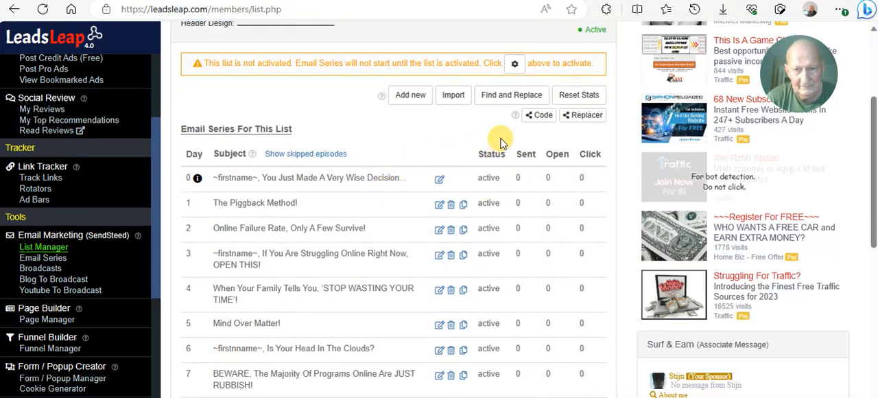
{"action": "scroll", "coordinate": [569, 94], "scroll_direction": "up", "scroll_amount": 1}
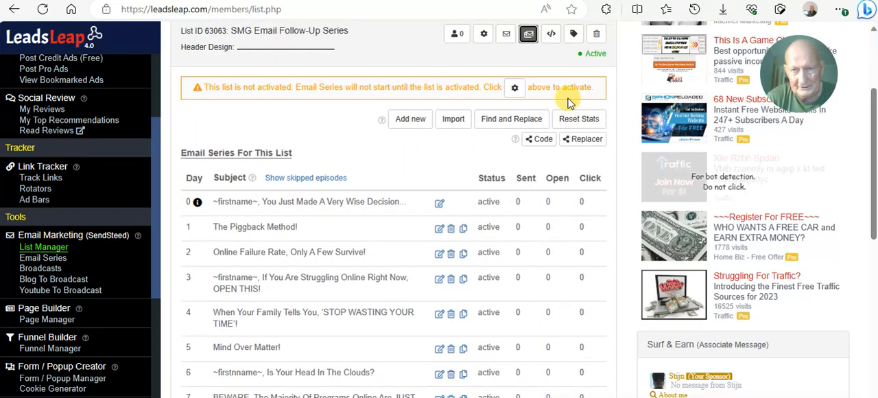
{"action": "scroll", "coordinate": [407, 147], "scroll_direction": "down", "scroll_amount": 2}
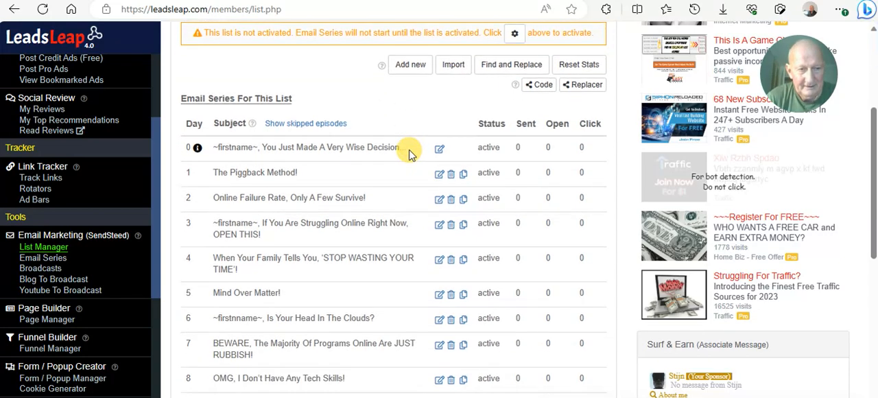
{"action": "scroll", "coordinate": [370, 152], "scroll_direction": "down", "scroll_amount": 3}
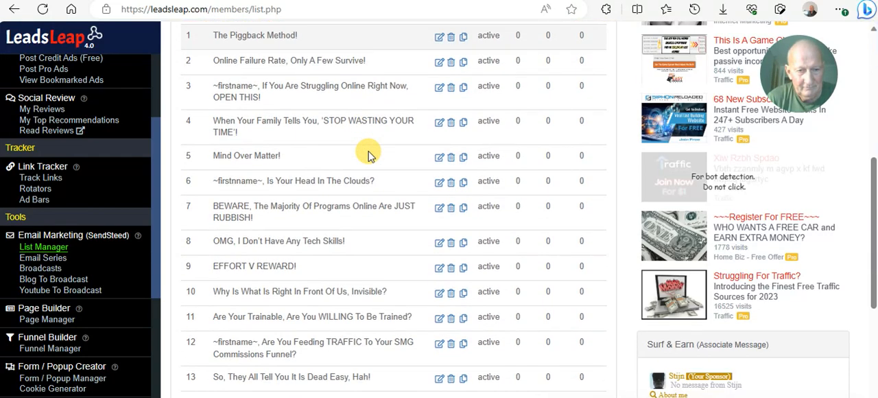
{"action": "scroll", "coordinate": [357, 171], "scroll_direction": "down", "scroll_amount": 1}
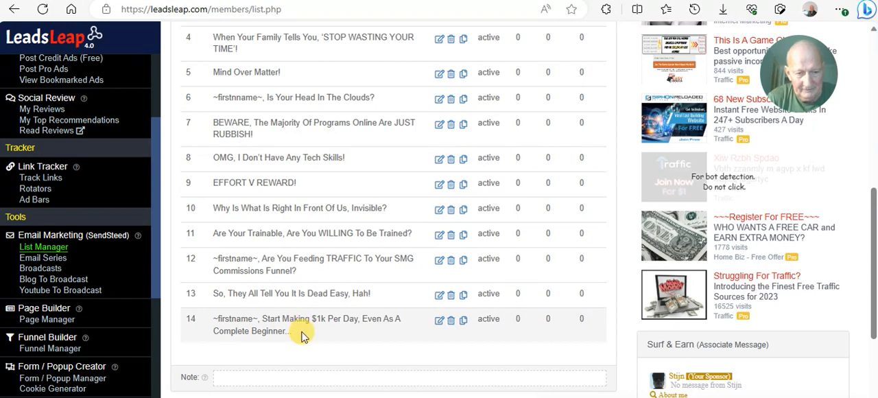
{"action": "scroll", "coordinate": [296, 221], "scroll_direction": "up", "scroll_amount": 2}
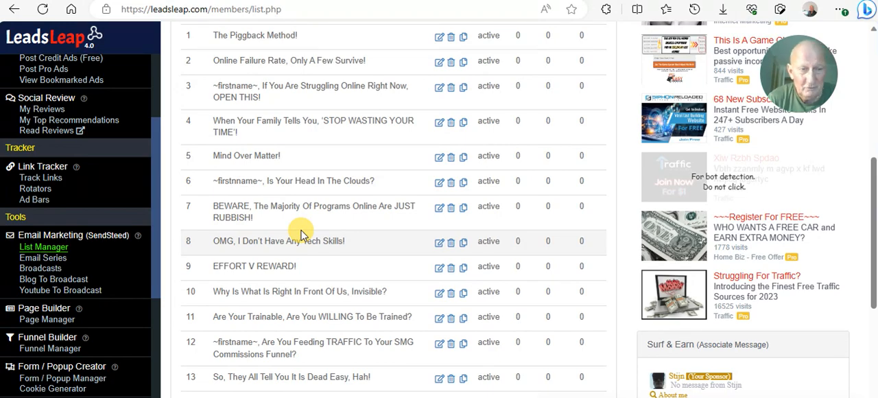
{"action": "scroll", "coordinate": [301, 234], "scroll_direction": "up", "scroll_amount": 1}
{"action": "scroll", "coordinate": [301, 233], "scroll_direction": "up", "scroll_amount": 2}
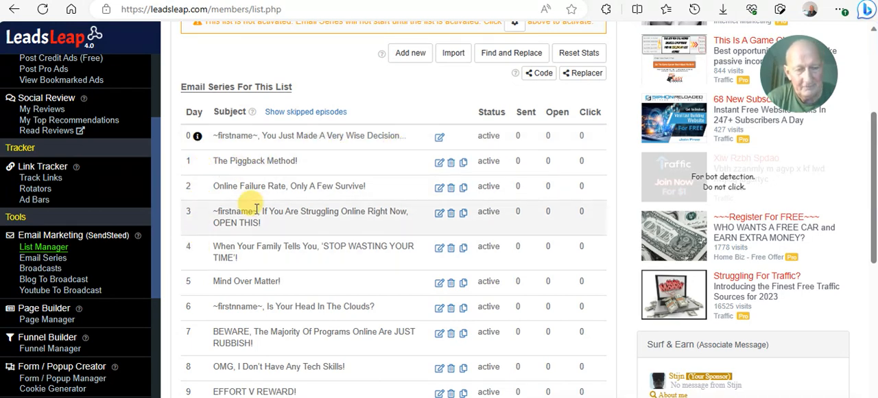
- Open the Day 0 welcome email, read its body through to the sign-off, and close the editor without changes
{"action": "scroll", "coordinate": [274, 192], "scroll_direction": "down", "scroll_amount": 2}
{"action": "scroll", "coordinate": [284, 165], "scroll_direction": "up", "scroll_amount": 3}
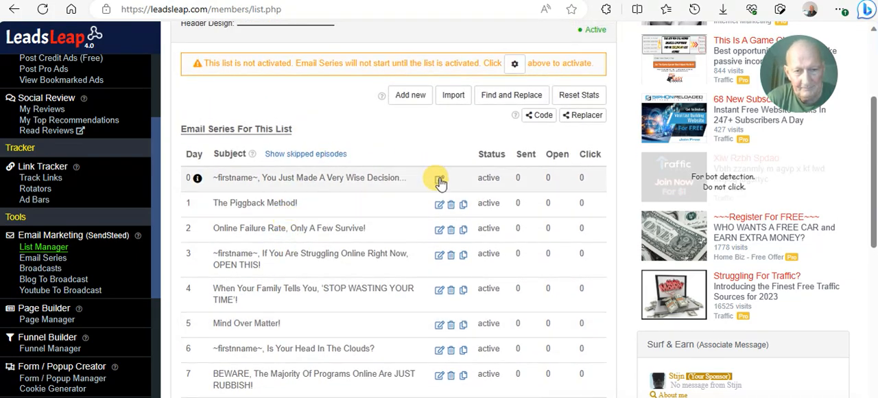
{"action": "left_click", "coordinate": [439, 180]}
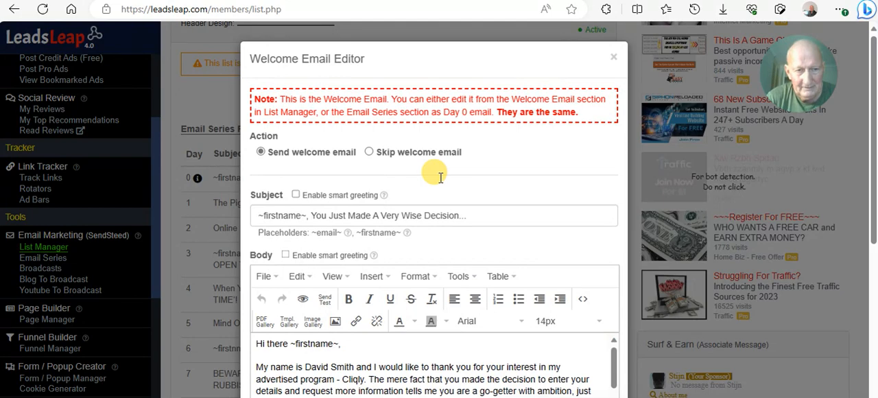
{"action": "scroll", "coordinate": [441, 178], "scroll_direction": "down", "scroll_amount": 3}
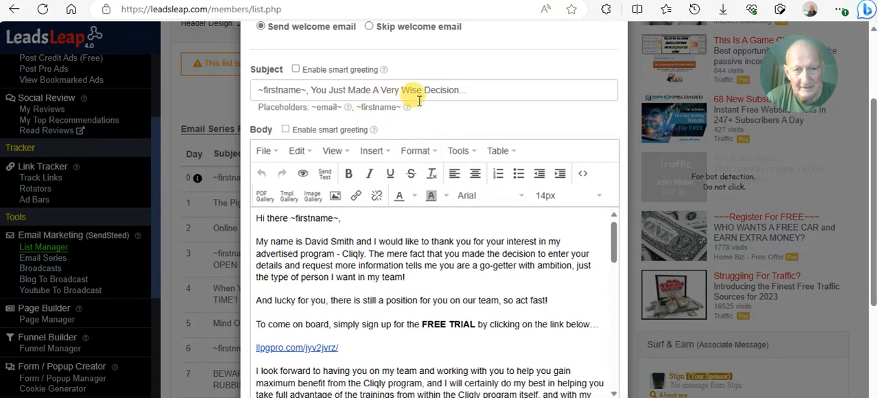
{"action": "scroll", "coordinate": [422, 168], "scroll_direction": "down", "scroll_amount": 2}
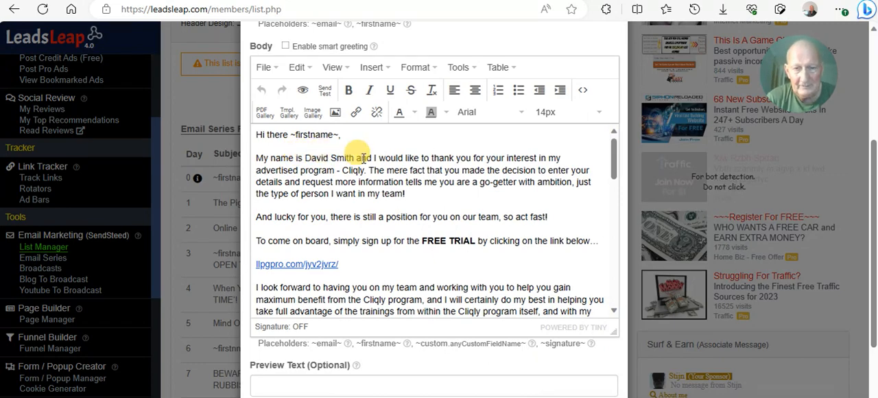
{"action": "scroll", "coordinate": [342, 152], "scroll_direction": "down", "scroll_amount": 1}
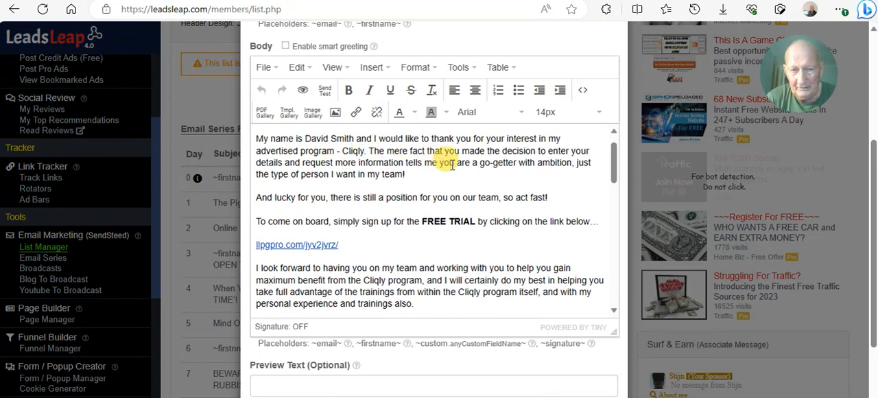
{"action": "scroll", "coordinate": [387, 161], "scroll_direction": "down", "scroll_amount": 3}
{"action": "scroll", "coordinate": [354, 175], "scroll_direction": "down", "scroll_amount": 1}
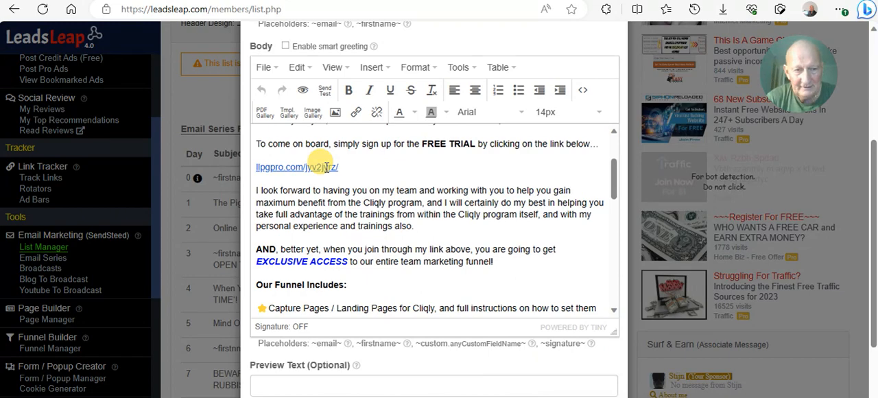
{"action": "scroll", "coordinate": [327, 167], "scroll_direction": "down", "scroll_amount": 5}
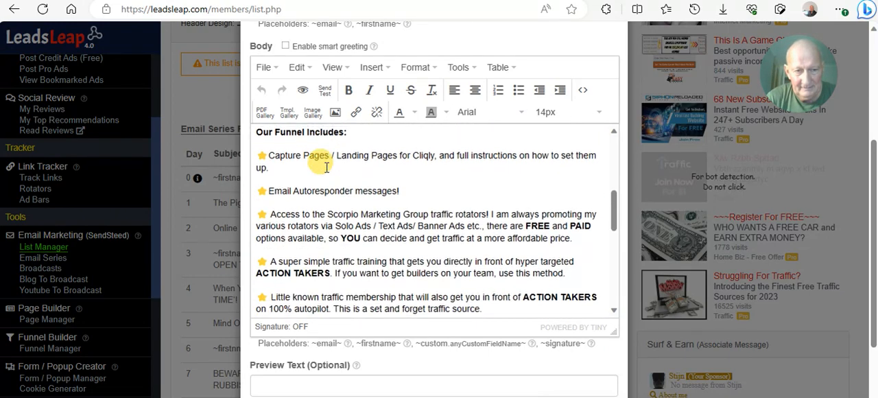
{"action": "scroll", "coordinate": [327, 167], "scroll_direction": "down", "scroll_amount": 3}
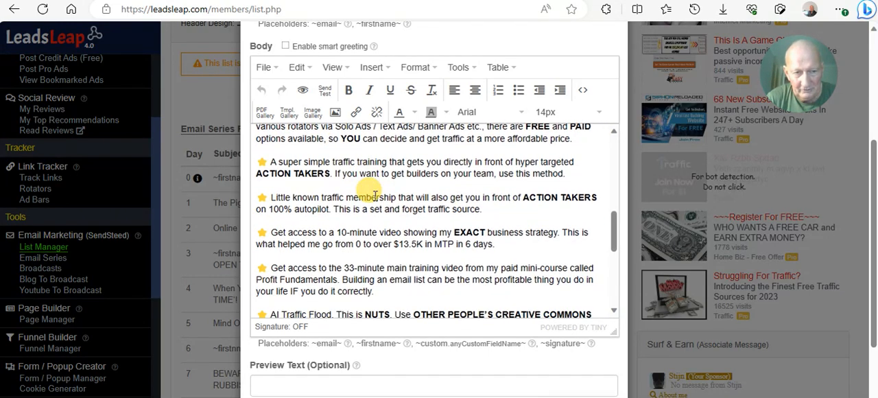
{"action": "scroll", "coordinate": [368, 194], "scroll_direction": "down", "scroll_amount": 7}
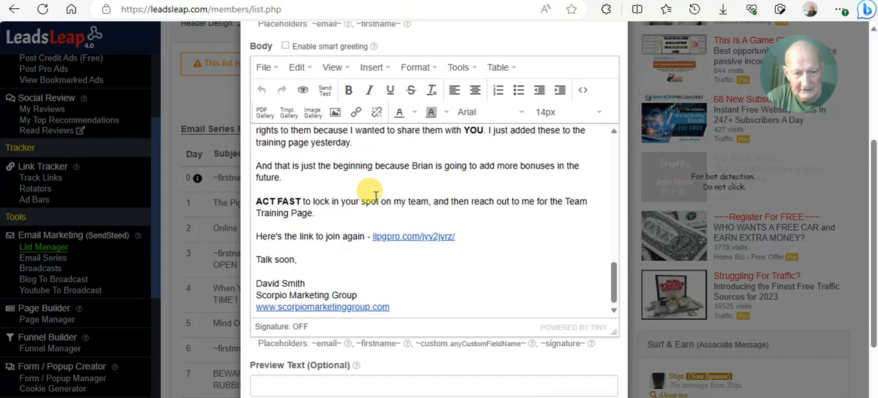
{"action": "scroll", "coordinate": [630, 161], "scroll_direction": "up", "scroll_amount": 3}
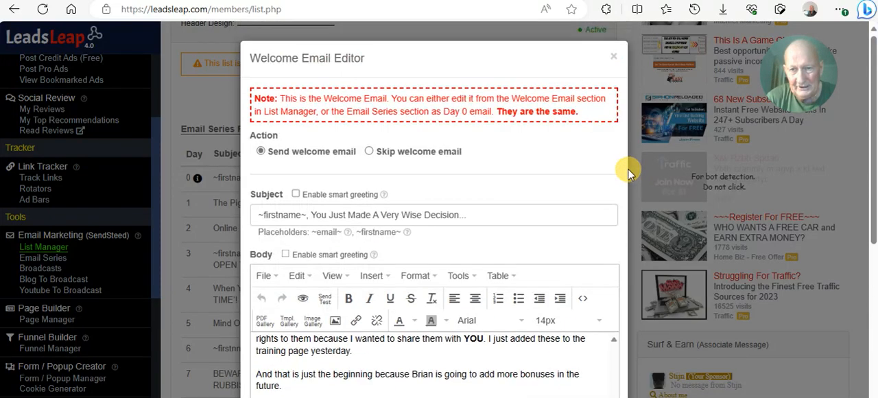
{"action": "left_click", "coordinate": [613, 56]}
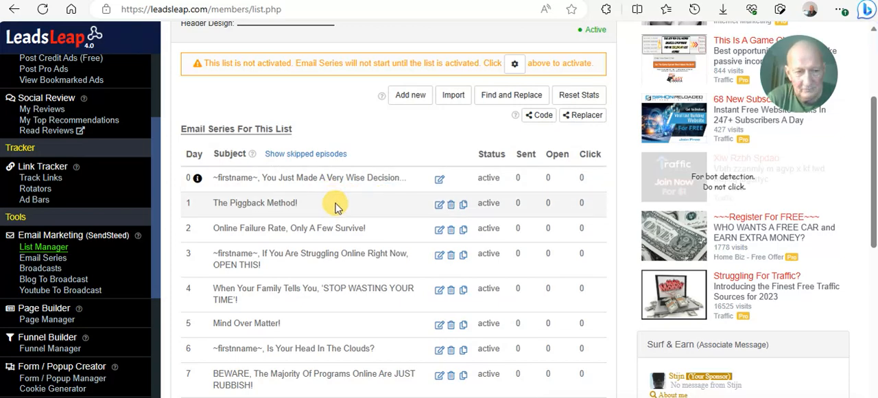
- Open the Day 2 email, "Online Failure Rate, Only A Few Survive!", and look over its day, action, subject and opening lines
{"action": "scroll", "coordinate": [337, 206], "scroll_direction": "down", "scroll_amount": 2}
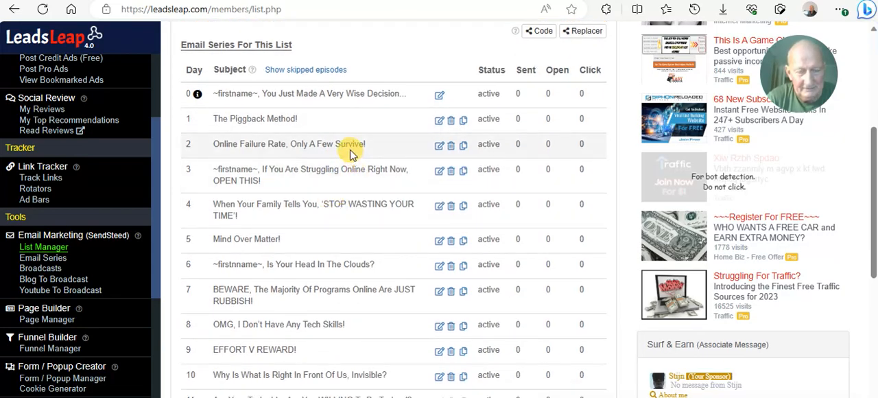
{"action": "left_click", "coordinate": [439, 147]}
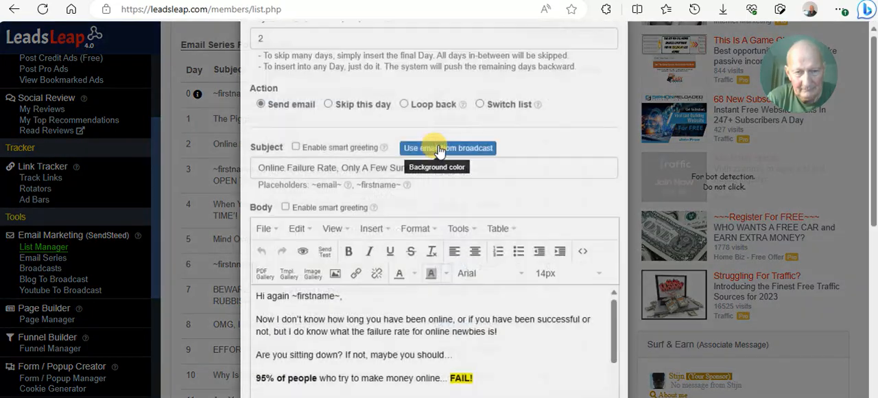
{"action": "scroll", "coordinate": [395, 232], "scroll_direction": "down", "scroll_amount": 2}
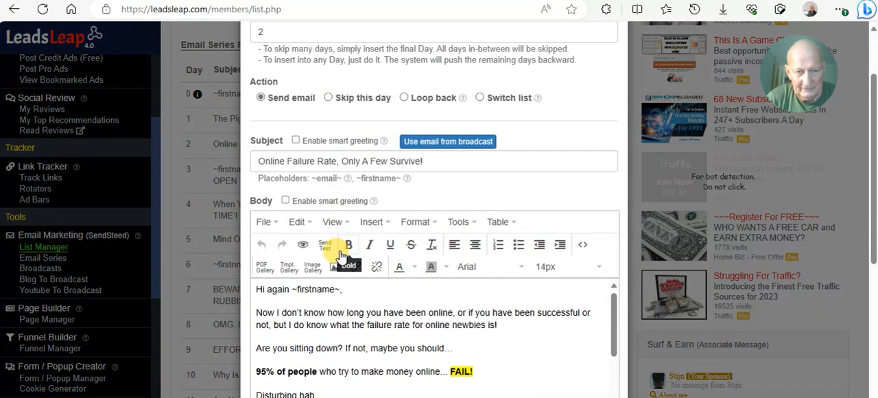
{"action": "scroll", "coordinate": [342, 256], "scroll_direction": "up", "scroll_amount": 2}
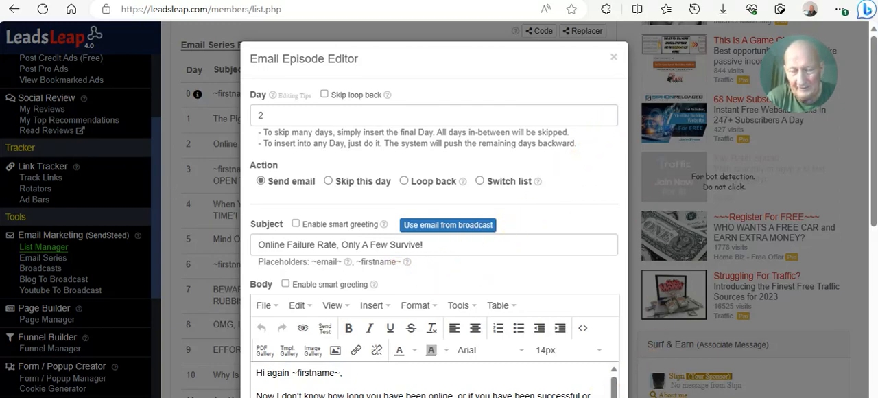
- Switch to Gmail, read the received welcome email through to its sign-off and footer, and return to the LeadsLeap list
{"action": "key", "text": "ctrl+Tab"}
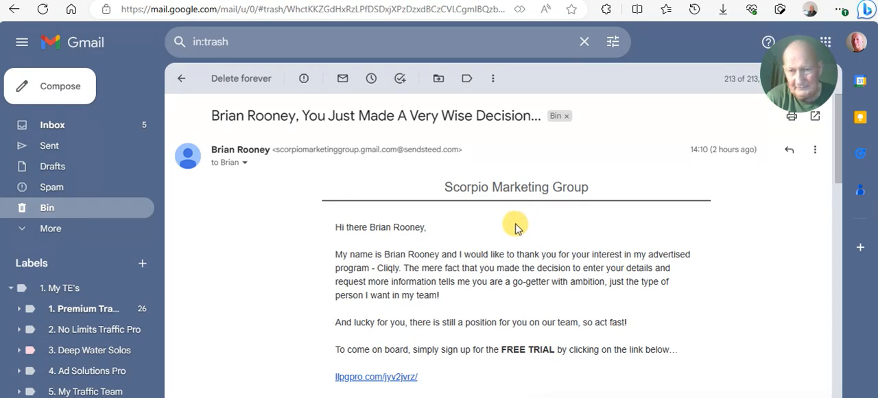
{"action": "scroll", "coordinate": [480, 230], "scroll_direction": "down", "scroll_amount": 2}
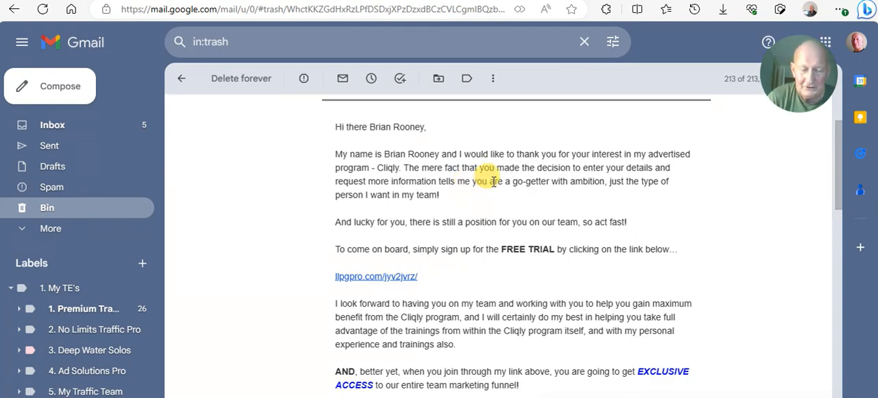
{"action": "scroll", "coordinate": [494, 181], "scroll_direction": "down", "scroll_amount": 1}
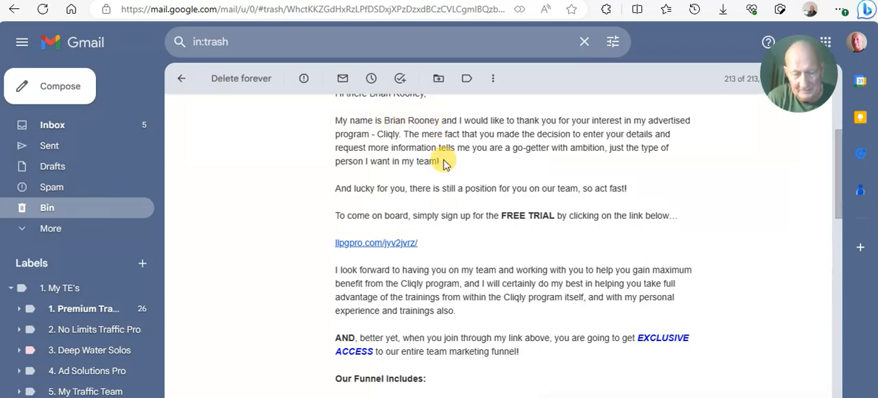
{"action": "scroll", "coordinate": [443, 164], "scroll_direction": "down", "scroll_amount": 10}
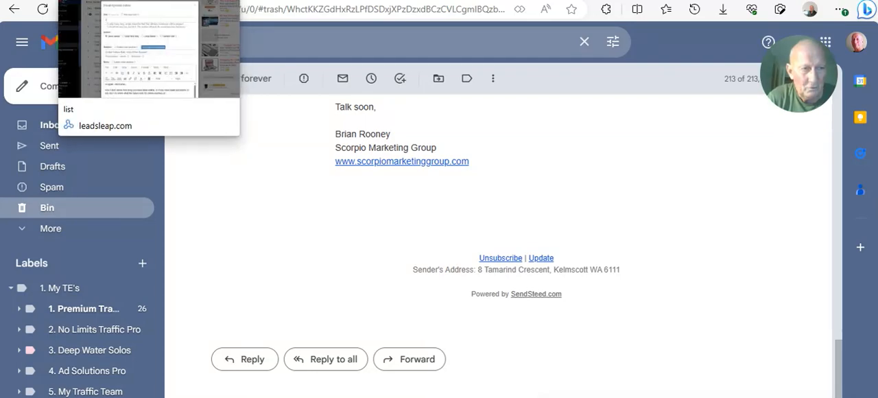
{"action": "left_click", "coordinate": [110, 0]}
- Examine the Day 2 email's opening paragraphs, link tags and saving options, and close the editor without changes
{"action": "scroll", "coordinate": [404, 164], "scroll_direction": "down", "scroll_amount": 8}
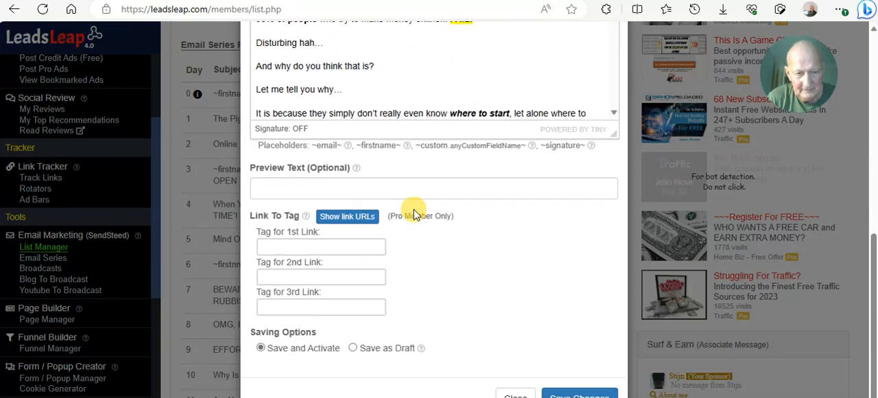
{"action": "scroll", "coordinate": [412, 196], "scroll_direction": "up", "scroll_amount": 5}
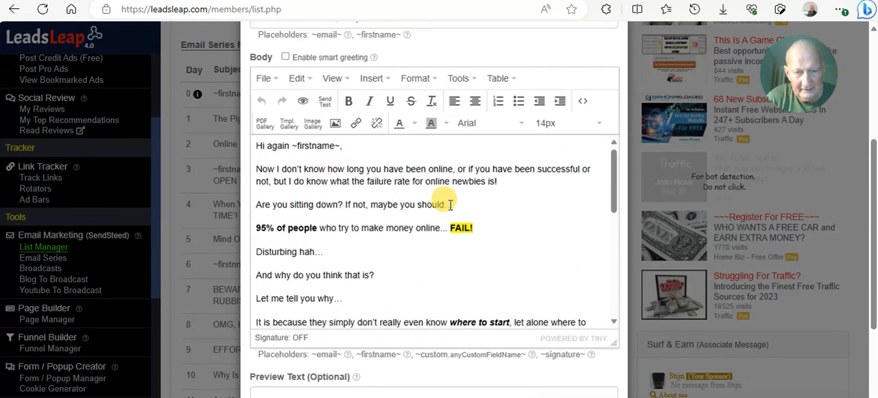
{"action": "scroll", "coordinate": [381, 178], "scroll_direction": "down", "scroll_amount": 1}
{"action": "scroll", "coordinate": [374, 213], "scroll_direction": "up", "scroll_amount": 1}
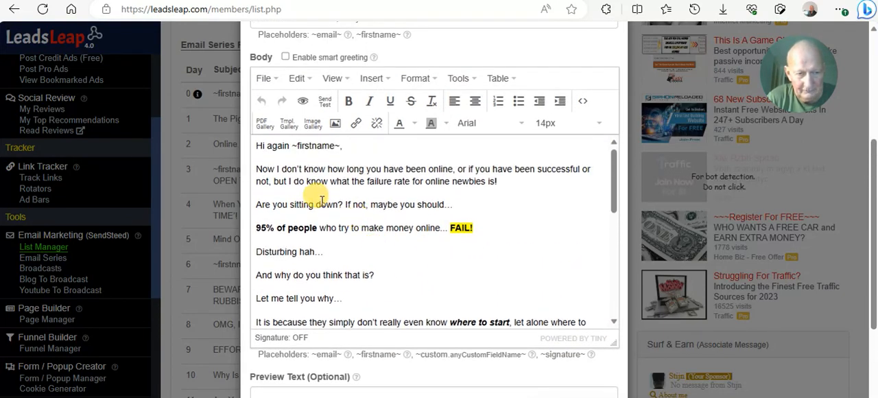
{"action": "scroll", "coordinate": [320, 203], "scroll_direction": "up", "scroll_amount": 1}
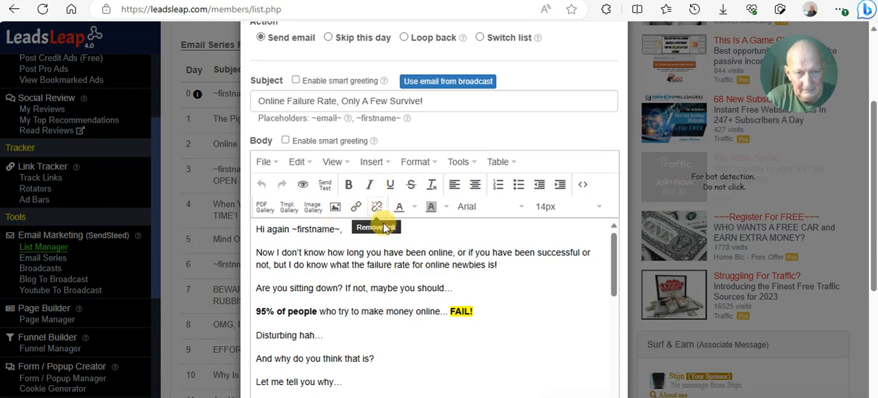
{"action": "scroll", "coordinate": [414, 276], "scroll_direction": "down", "scroll_amount": 2}
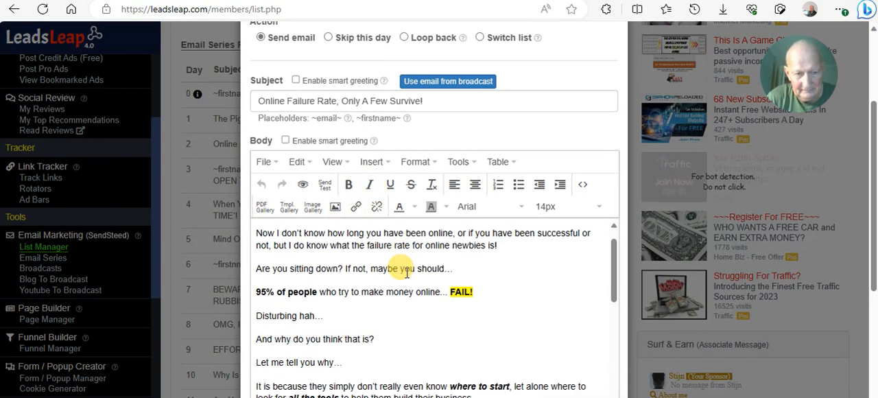
{"action": "scroll", "coordinate": [408, 273], "scroll_direction": "up", "scroll_amount": 2}
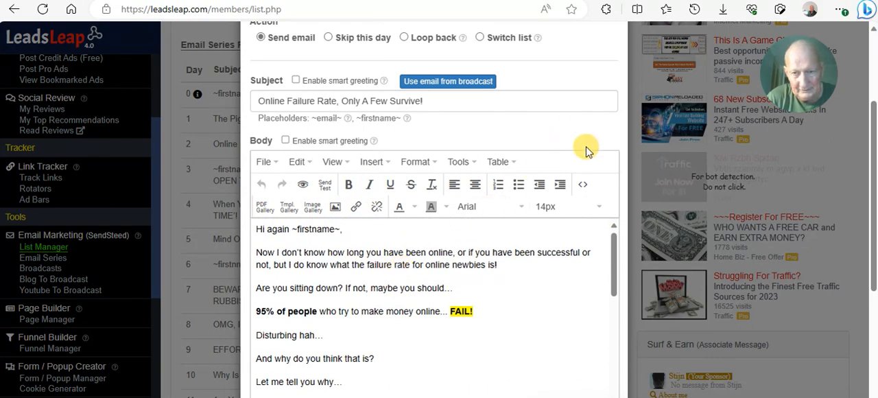
{"action": "scroll", "coordinate": [584, 145], "scroll_direction": "up", "scroll_amount": 2}
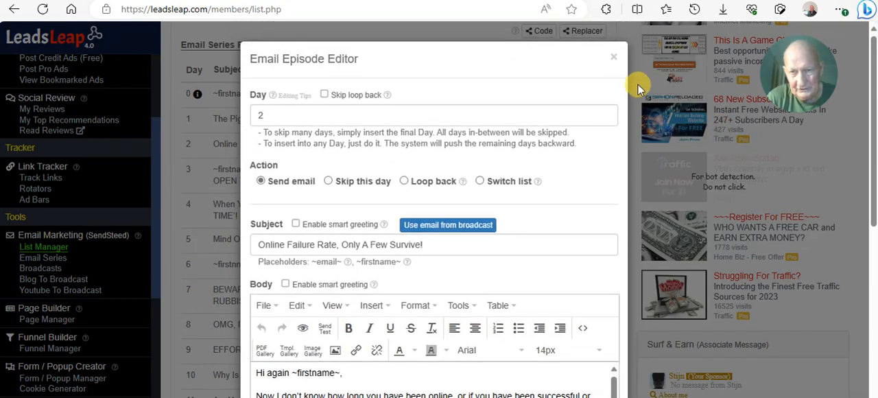
{"action": "left_click", "coordinate": [614, 57]}
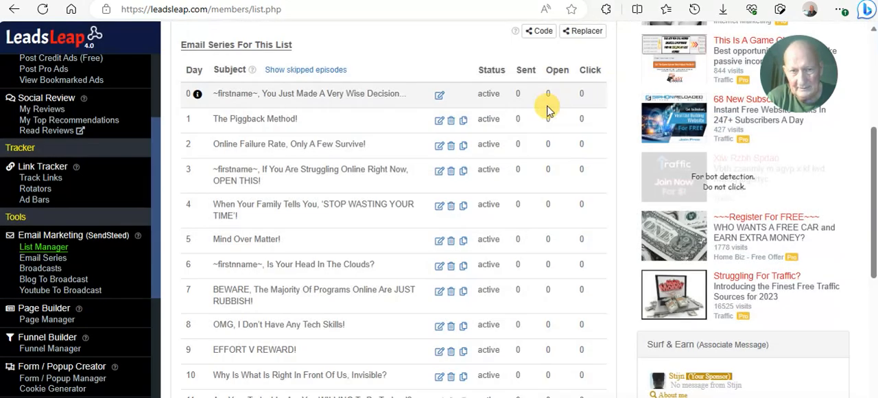
- Reopen the Day 0 welcome email, check the sender's name and join links from introduction to sign-off, and close the editor
{"action": "left_click", "coordinate": [439, 96]}
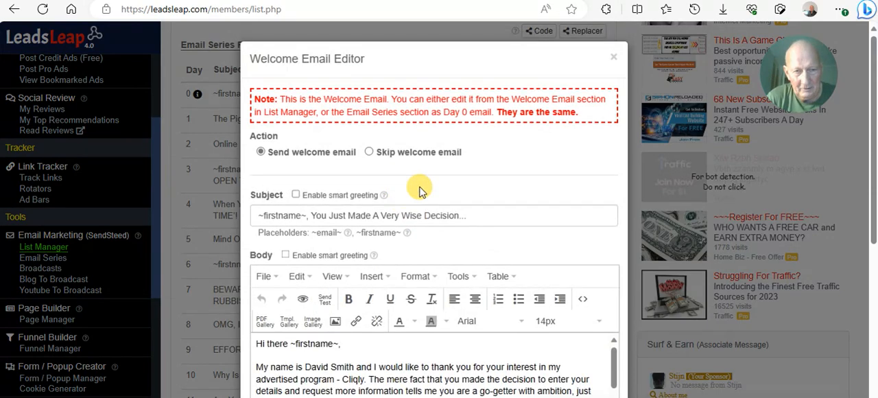
{"action": "scroll", "coordinate": [412, 206], "scroll_direction": "down", "scroll_amount": 2}
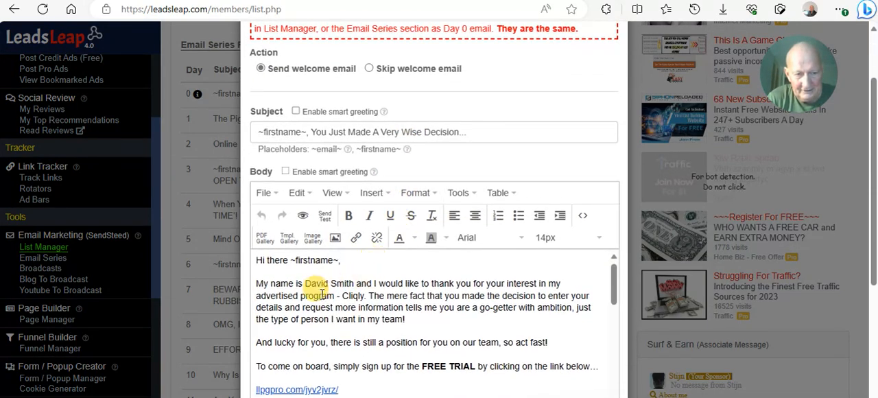
{"action": "scroll", "coordinate": [346, 286], "scroll_direction": "down", "scroll_amount": 1}
{"action": "scroll", "coordinate": [369, 281], "scroll_direction": "down", "scroll_amount": 1}
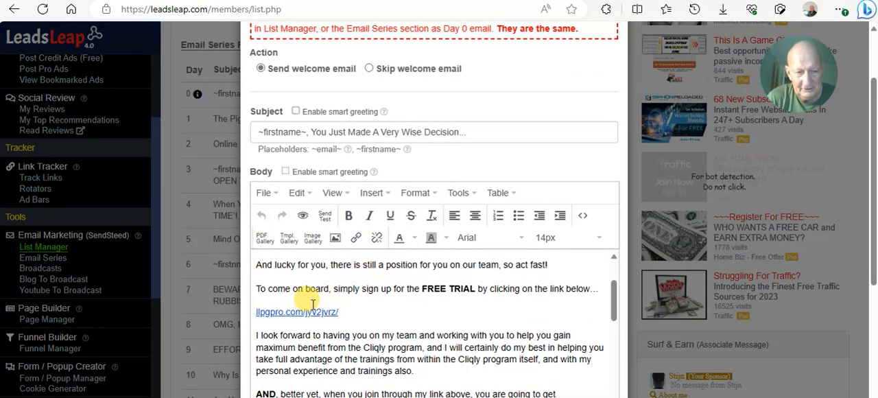
{"action": "scroll", "coordinate": [357, 313], "scroll_direction": "down", "scroll_amount": 5}
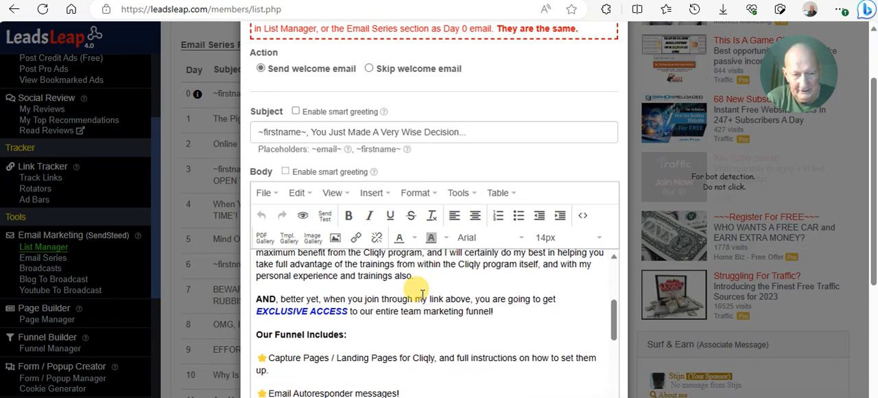
{"action": "scroll", "coordinate": [447, 306], "scroll_direction": "down", "scroll_amount": 6}
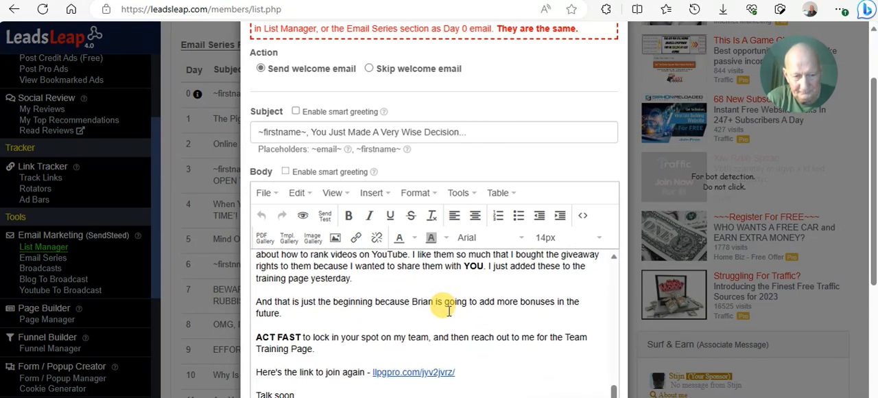
{"action": "scroll", "coordinate": [439, 329], "scroll_direction": "down", "scroll_amount": 3}
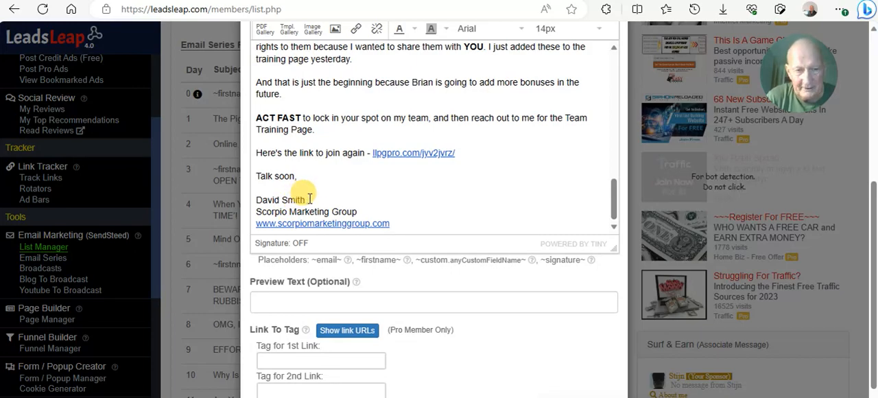
{"action": "scroll", "coordinate": [444, 243], "scroll_direction": "up", "scroll_amount": 5}
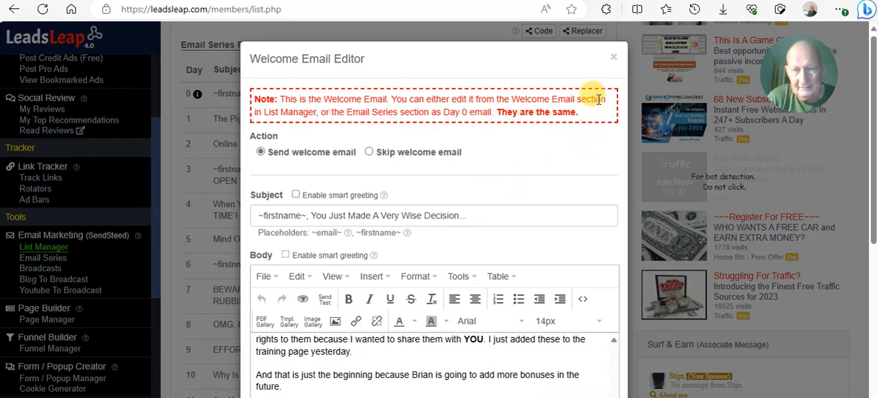
{"action": "left_click", "coordinate": [614, 57]}
- Look through the subjects of the SMG Email Follow-Up Series down to Day 14 and the lists below it
{"action": "scroll", "coordinate": [404, 172], "scroll_direction": "down", "scroll_amount": 6}
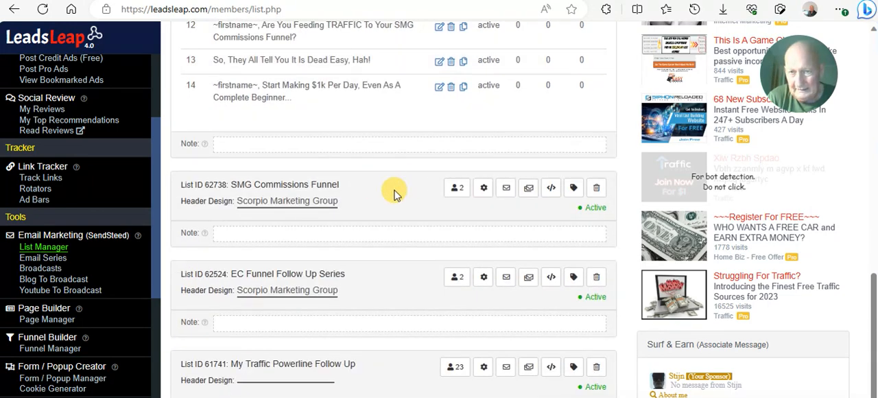
{"action": "scroll", "coordinate": [392, 190], "scroll_direction": "up", "scroll_amount": 4}
{"action": "scroll", "coordinate": [396, 190], "scroll_direction": "up", "scroll_amount": 4}
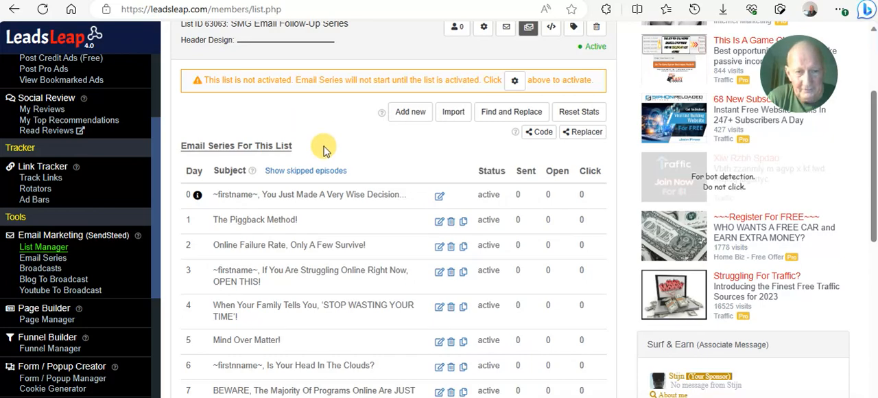
{"action": "scroll", "coordinate": [333, 137], "scroll_direction": "down", "scroll_amount": 2}
{"action": "scroll", "coordinate": [323, 161], "scroll_direction": "down", "scroll_amount": 4}
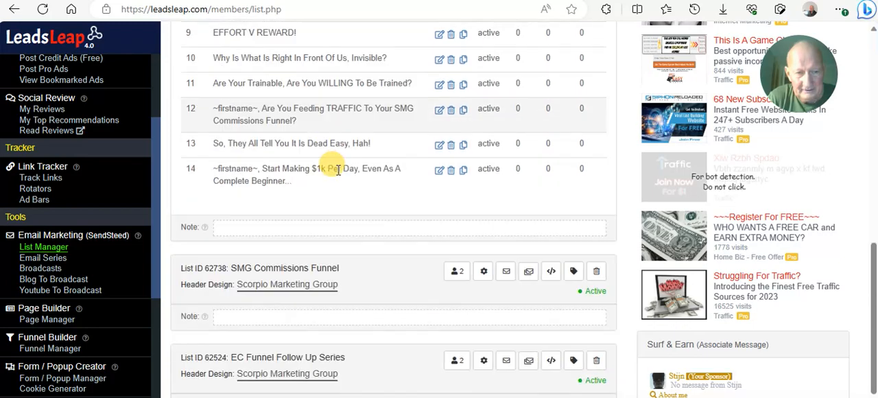
{"action": "scroll", "coordinate": [310, 150], "scroll_direction": "up", "scroll_amount": 2}
{"action": "scroll", "coordinate": [310, 150], "scroll_direction": "up", "scroll_amount": 1}
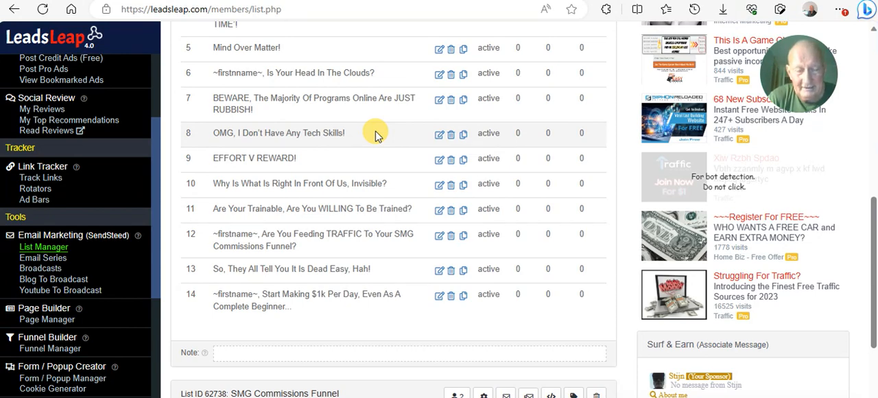
- Open the Day 12 email about feeding traffic to the funnel and read its body down to the six traffic site links
{"action": "scroll", "coordinate": [376, 135], "scroll_direction": "down", "scroll_amount": 2}
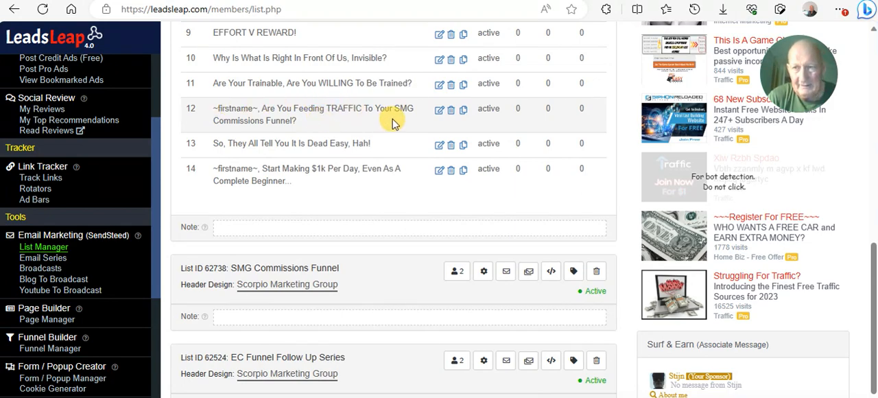
{"action": "left_click", "coordinate": [440, 111]}
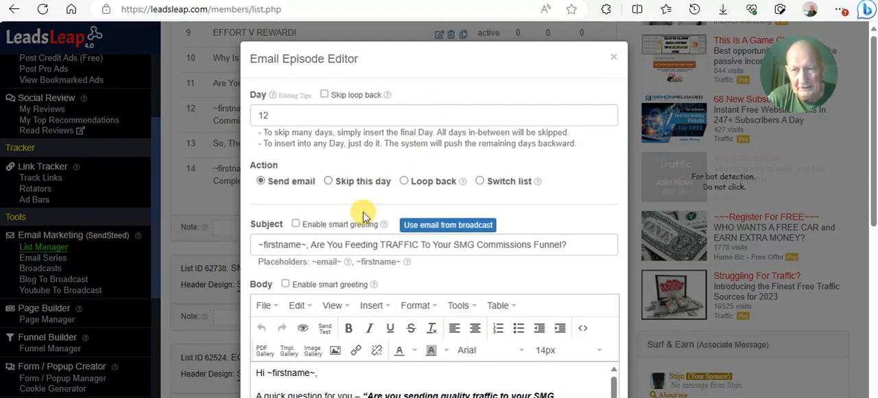
{"action": "scroll", "coordinate": [370, 213], "scroll_direction": "down", "scroll_amount": 2}
{"action": "scroll", "coordinate": [370, 213], "scroll_direction": "down", "scroll_amount": 2}
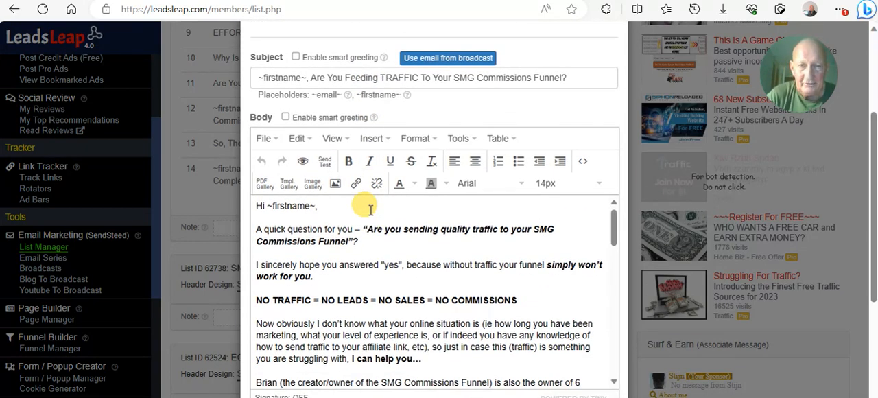
{"action": "scroll", "coordinate": [370, 209], "scroll_direction": "down", "scroll_amount": 1}
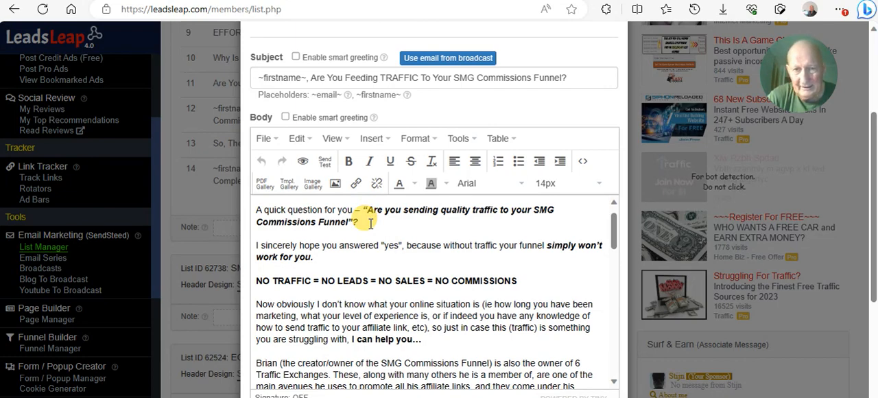
{"action": "scroll", "coordinate": [379, 236], "scroll_direction": "up", "scroll_amount": 1}
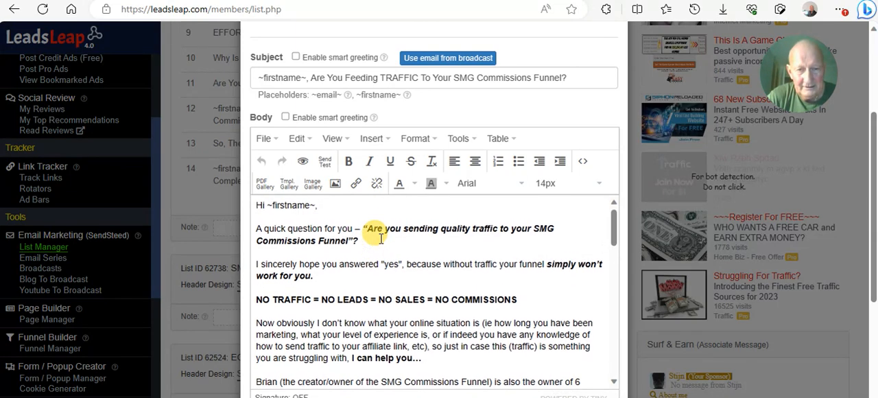
{"action": "scroll", "coordinate": [398, 249], "scroll_direction": "down", "scroll_amount": 1}
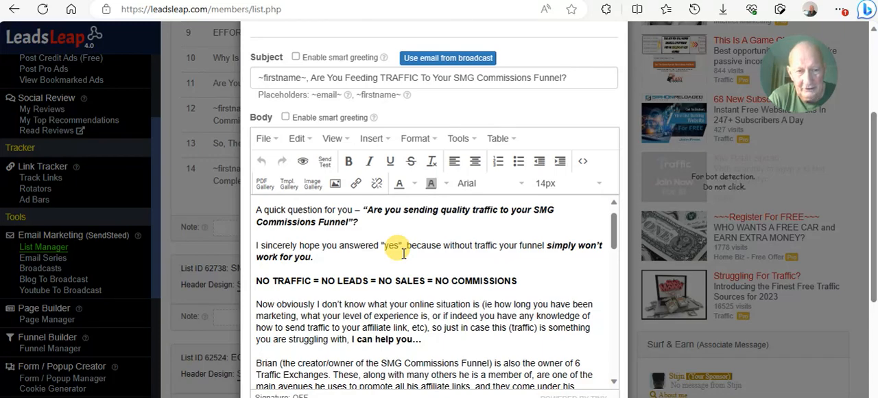
{"action": "scroll", "coordinate": [404, 254], "scroll_direction": "down", "scroll_amount": 5}
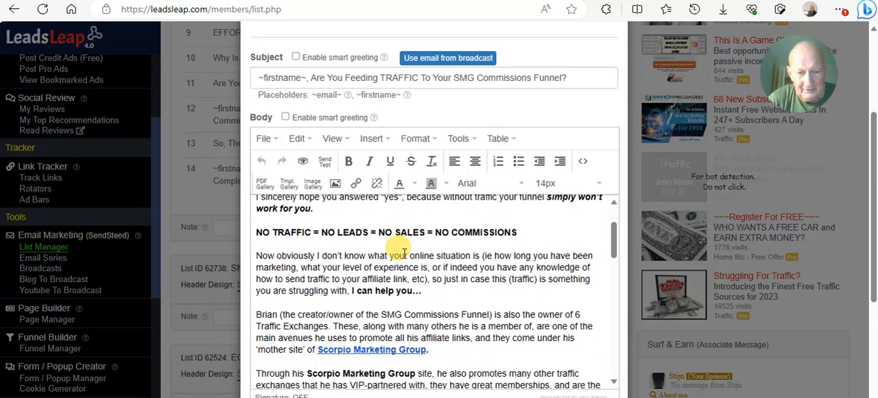
{"action": "scroll", "coordinate": [402, 247], "scroll_direction": "down", "scroll_amount": 5}
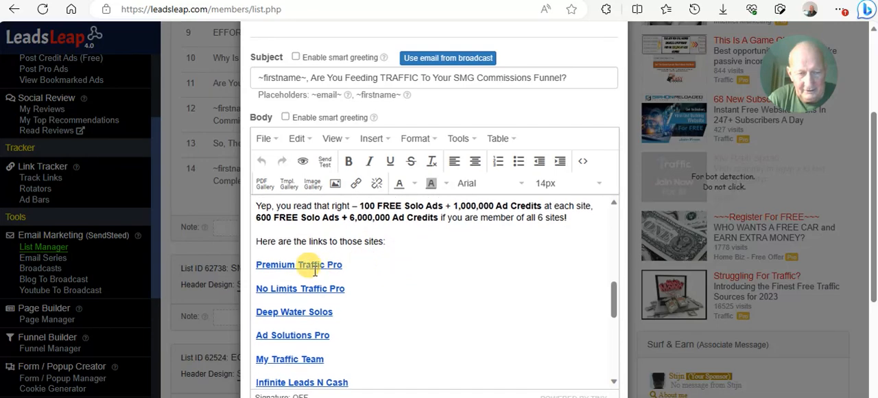
{"action": "scroll", "coordinate": [309, 259], "scroll_direction": "down", "scroll_amount": 2}
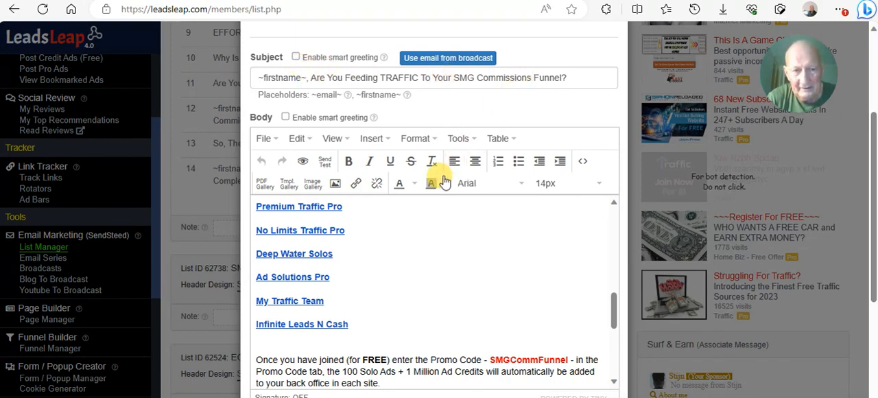
- Inspect the Premium Traffic Pro link's URL, highlight the referral username at its end, and accept the link unchanged
{"action": "triple_click", "coordinate": [322, 205]}
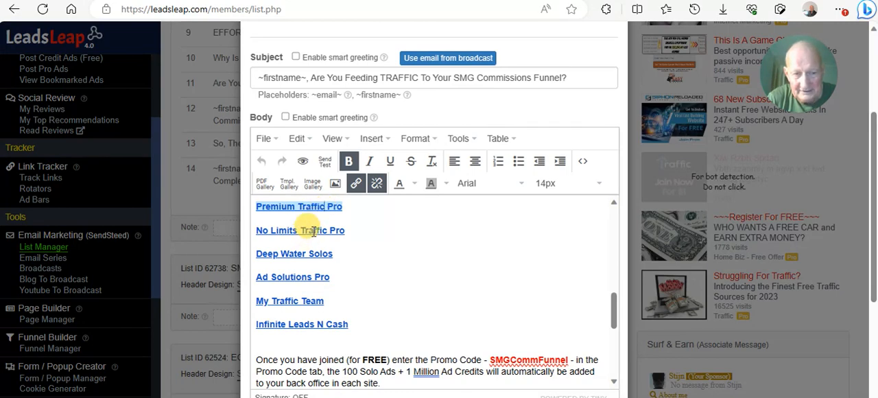
{"action": "left_click", "coordinate": [356, 184]}
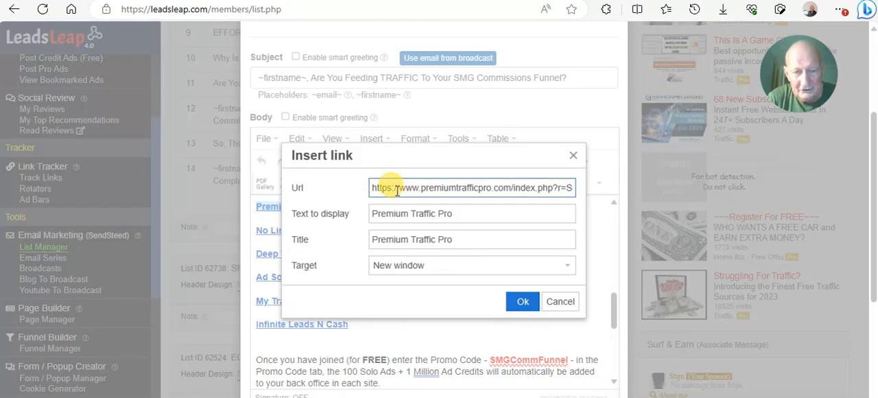
{"action": "left_click_drag", "start_coordinate": [440, 187], "coordinate": [575, 194]}
{"action": "left_click", "coordinate": [520, 188]}
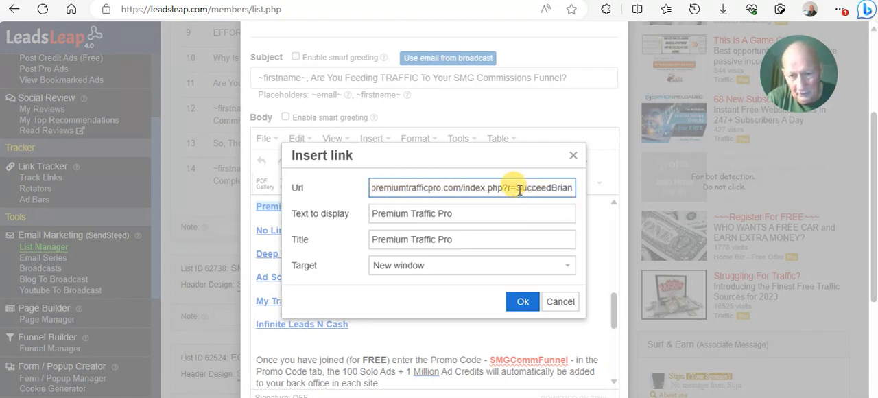
{"action": "left_click_drag", "start_coordinate": [517, 189], "coordinate": [574, 191]}
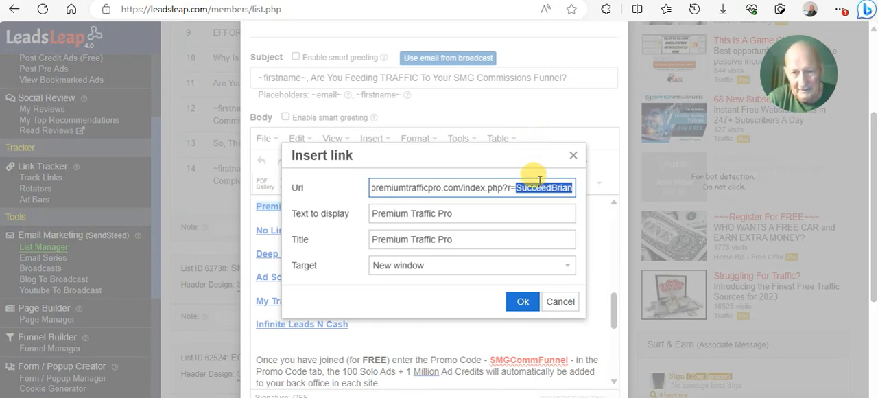
{"action": "left_click", "coordinate": [523, 301]}
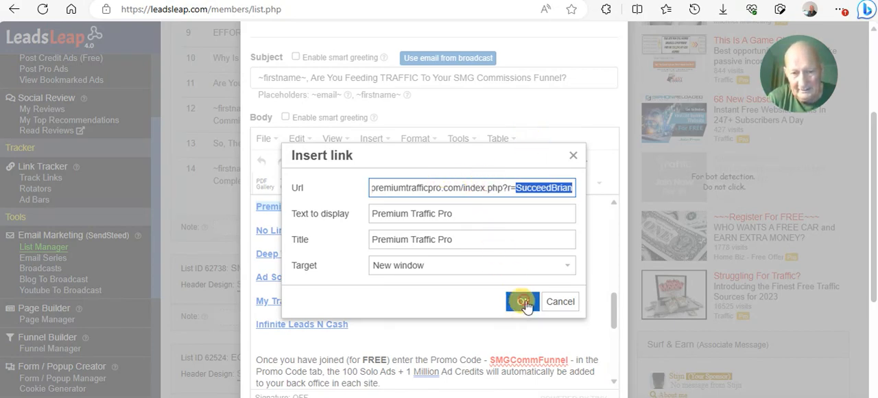
- Review the Day 12 email's remaining site links, solo ad offer, promo code paragraph and sign-off, and close the editor without saving
{"action": "triple_click", "coordinate": [304, 232]}
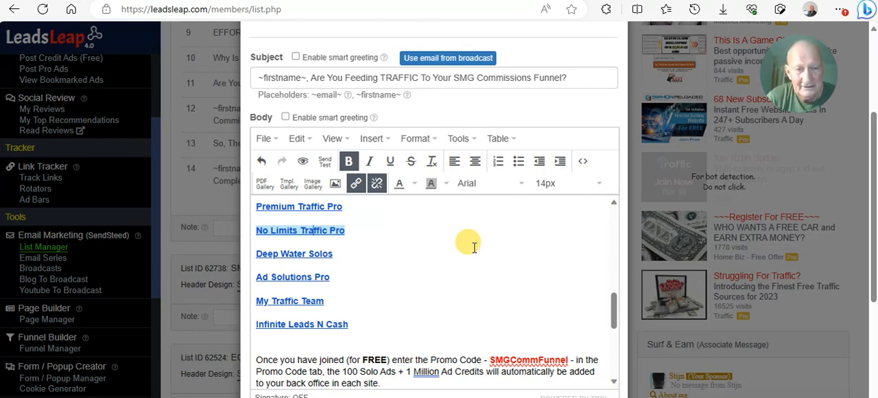
{"action": "scroll", "coordinate": [474, 247], "scroll_direction": "up", "scroll_amount": 3}
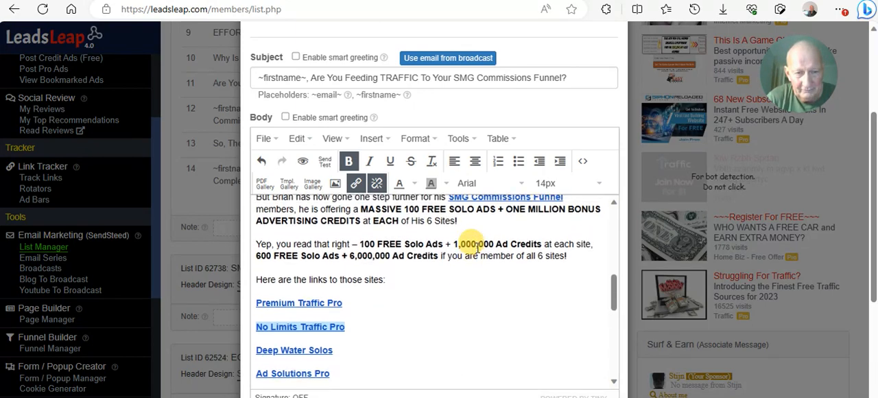
{"action": "scroll", "coordinate": [476, 248], "scroll_direction": "up", "scroll_amount": 1}
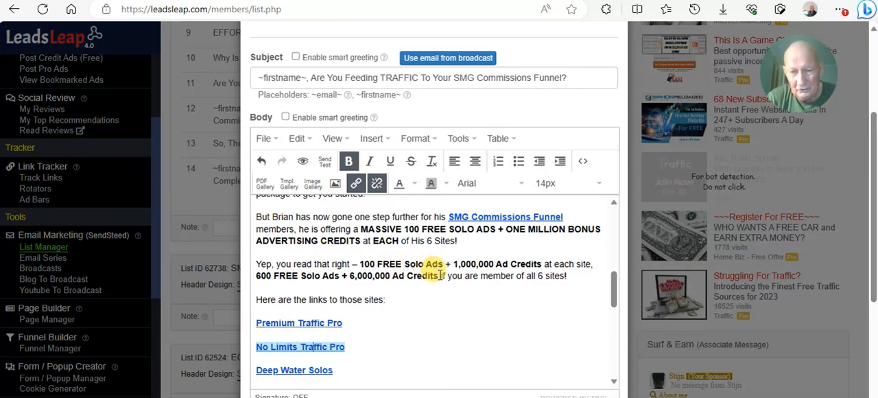
{"action": "scroll", "coordinate": [466, 268], "scroll_direction": "down", "scroll_amount": 1}
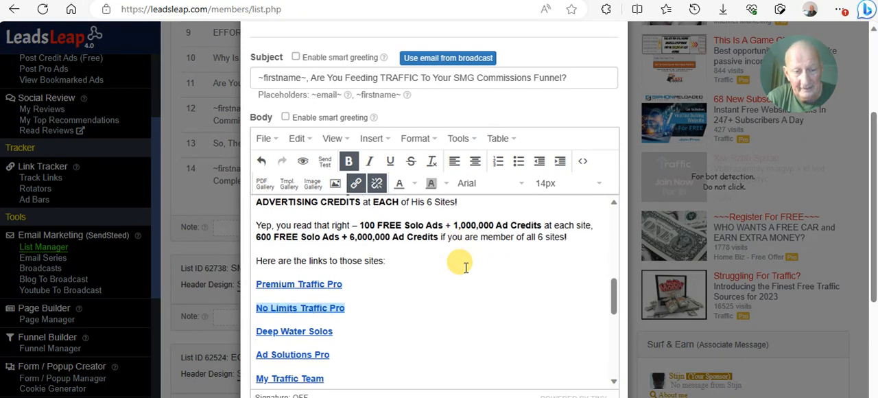
{"action": "scroll", "coordinate": [466, 268], "scroll_direction": "down", "scroll_amount": 3}
{"action": "scroll", "coordinate": [466, 268], "scroll_direction": "down", "scroll_amount": 2}
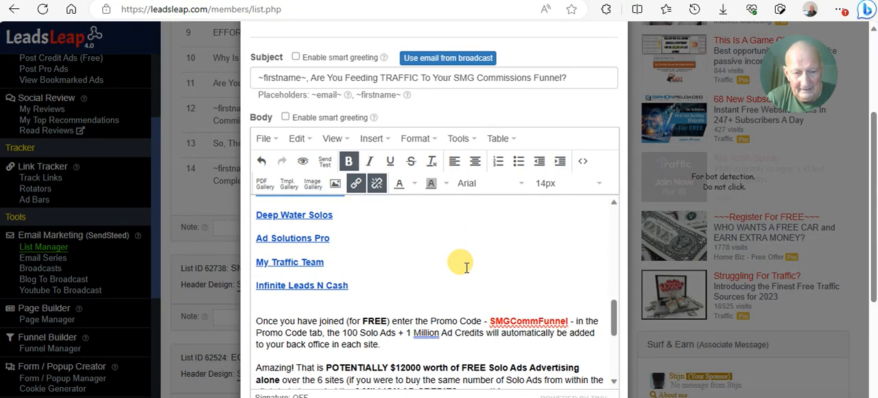
{"action": "scroll", "coordinate": [466, 267], "scroll_direction": "down", "scroll_amount": 2}
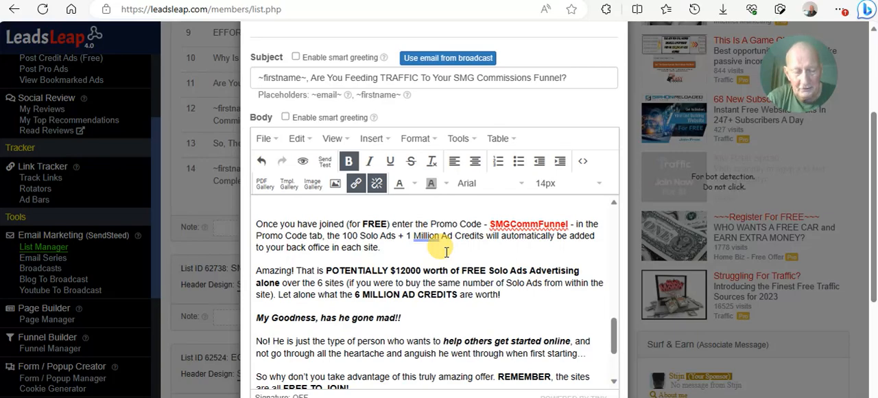
{"action": "scroll", "coordinate": [446, 252], "scroll_direction": "down", "scroll_amount": 3}
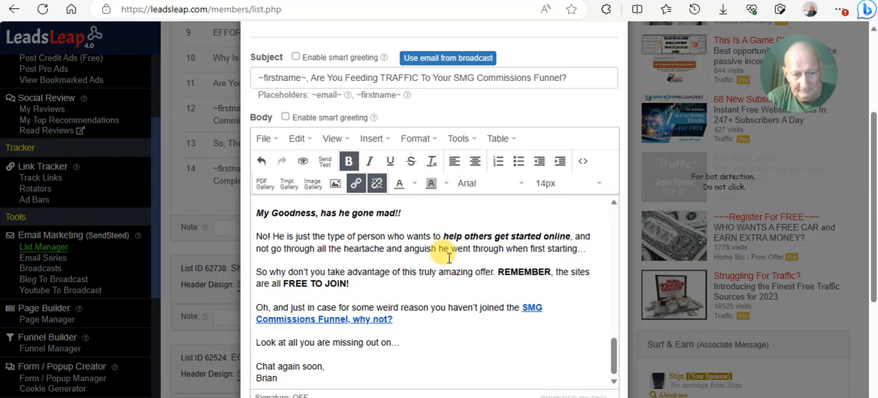
{"action": "scroll", "coordinate": [450, 258], "scroll_direction": "up", "scroll_amount": 8}
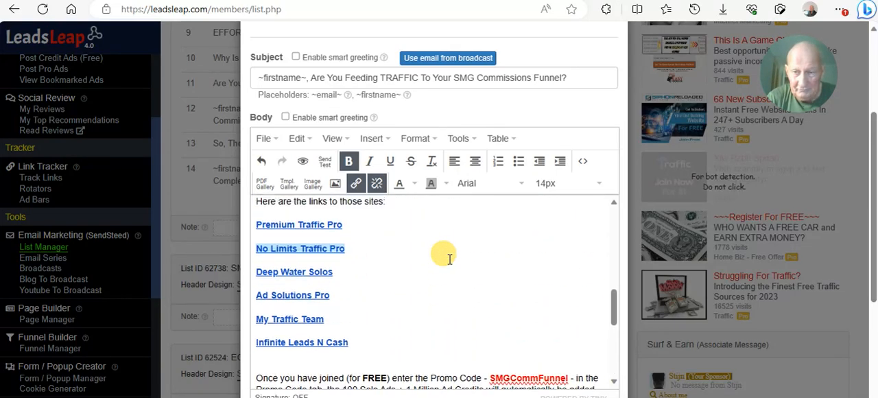
{"action": "scroll", "coordinate": [449, 258], "scroll_direction": "up", "scroll_amount": 10}
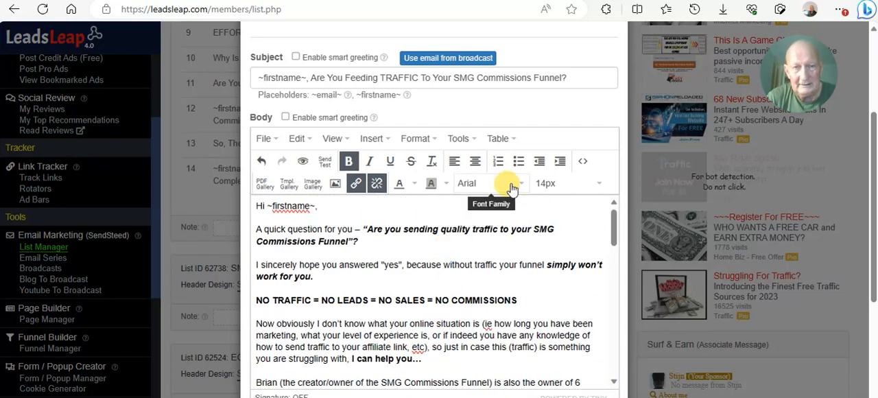
{"action": "scroll", "coordinate": [647, 122], "scroll_direction": "up", "scroll_amount": 5}
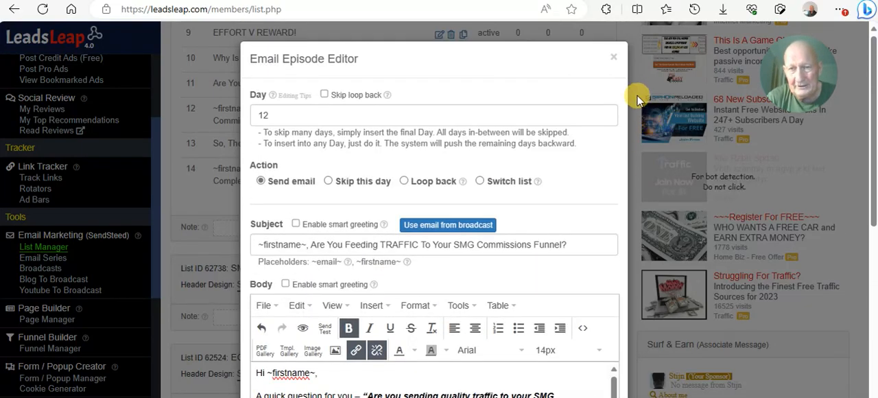
{"action": "left_click", "coordinate": [613, 58]}
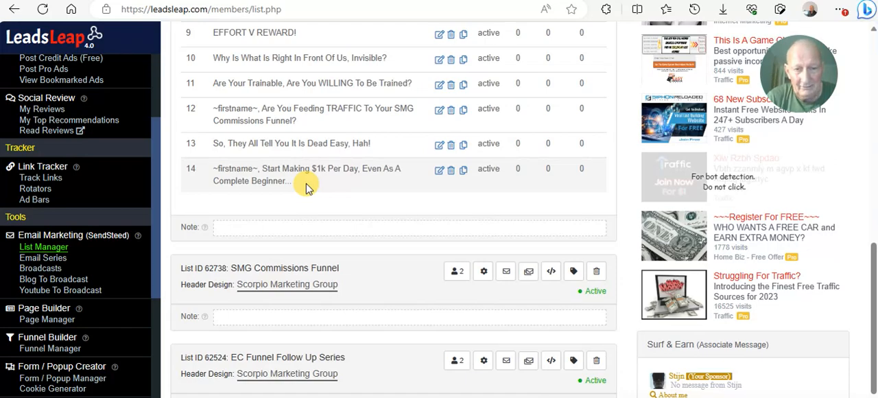
- Reload the list page, expand the SMG Email Follow-Up Series emails, and look through their subjects from Day 0 to Day 14
{"action": "scroll", "coordinate": [307, 188], "scroll_direction": "up", "scroll_amount": 6}
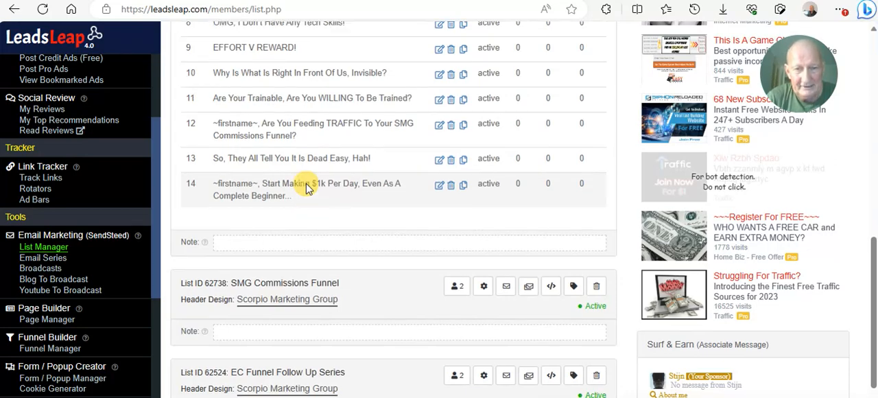
{"action": "scroll", "coordinate": [307, 187], "scroll_direction": "up", "scroll_amount": 2}
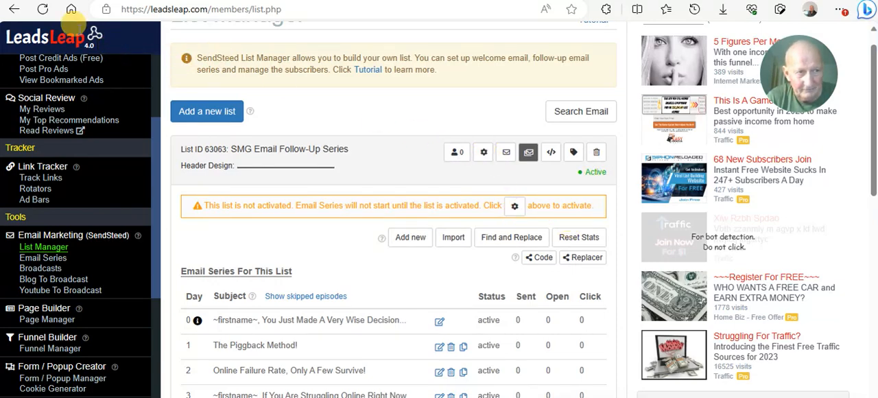
{"action": "left_click", "coordinate": [43, 9]}
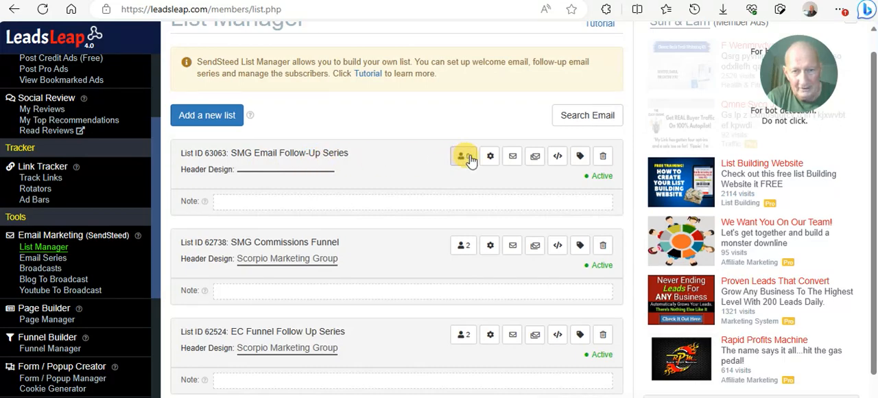
{"action": "left_click", "coordinate": [532, 157]}
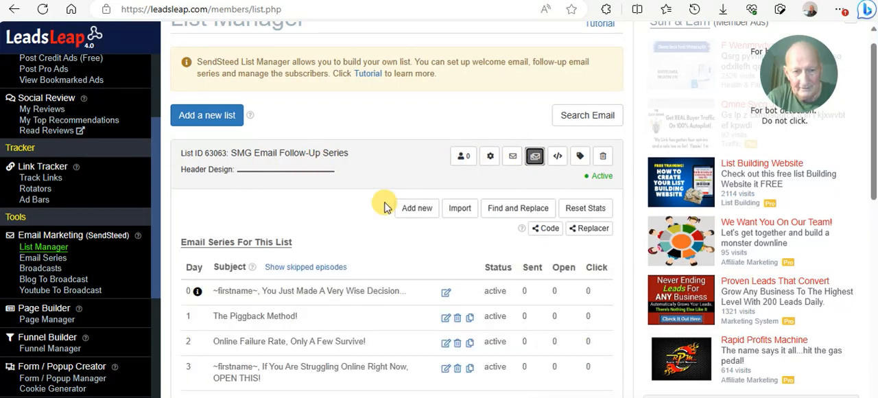
{"action": "scroll", "coordinate": [383, 206], "scroll_direction": "down", "scroll_amount": 2}
{"action": "scroll", "coordinate": [379, 215], "scroll_direction": "down", "scroll_amount": 5}
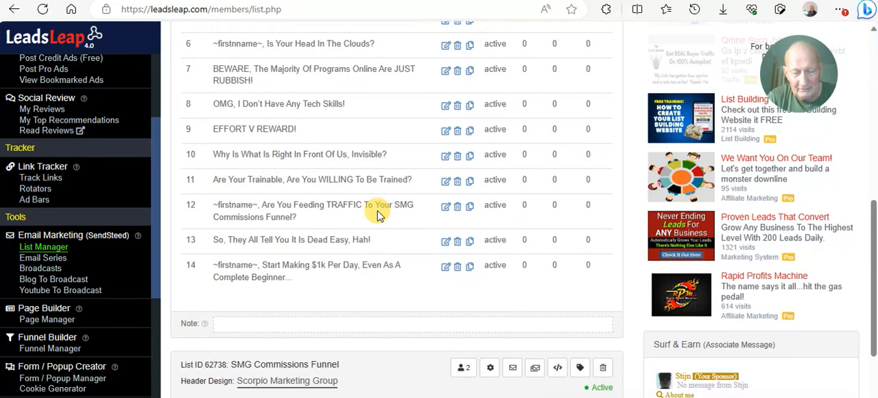
{"action": "scroll", "coordinate": [376, 216], "scroll_direction": "up", "scroll_amount": 2}
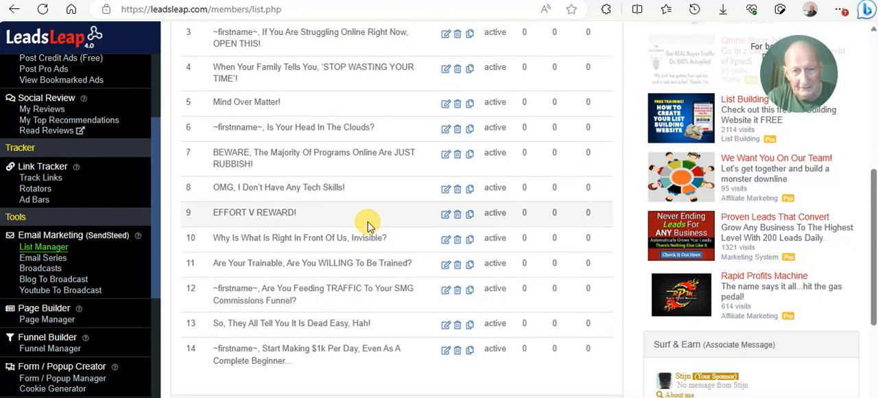
{"action": "scroll", "coordinate": [368, 223], "scroll_direction": "up", "scroll_amount": 3}
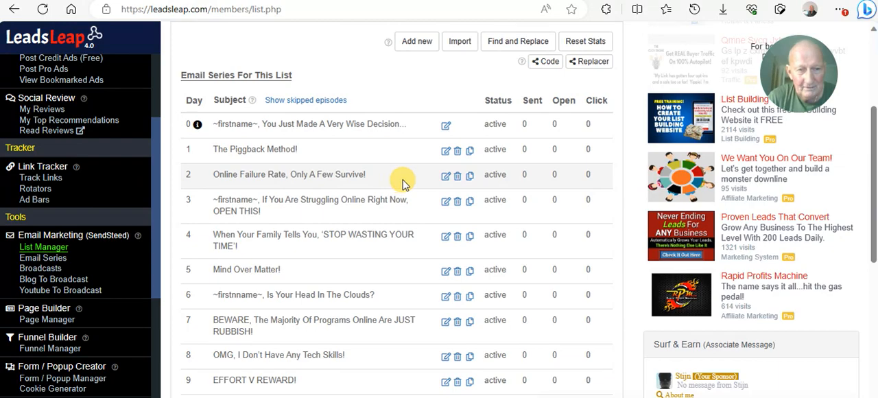
{"action": "left_click", "coordinate": [129, 9]}
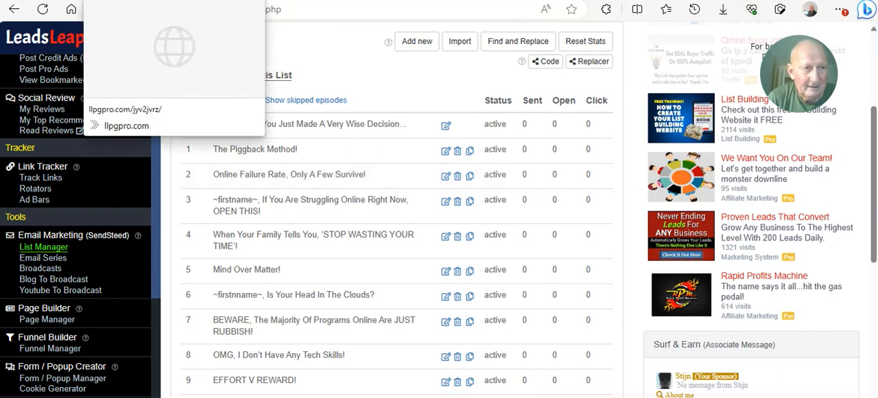
{"action": "key", "text": "Return"}
{"action": "scroll", "coordinate": [276, 143], "scroll_direction": "down", "scroll_amount": 5}
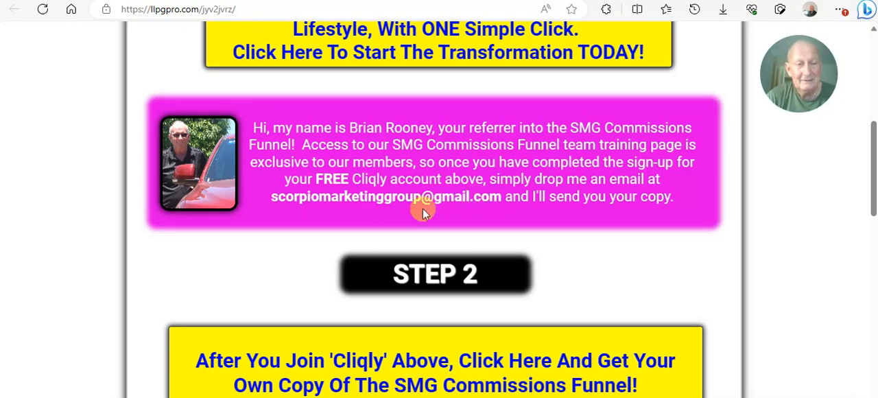
{"action": "scroll", "coordinate": [421, 206], "scroll_direction": "up", "scroll_amount": 5}
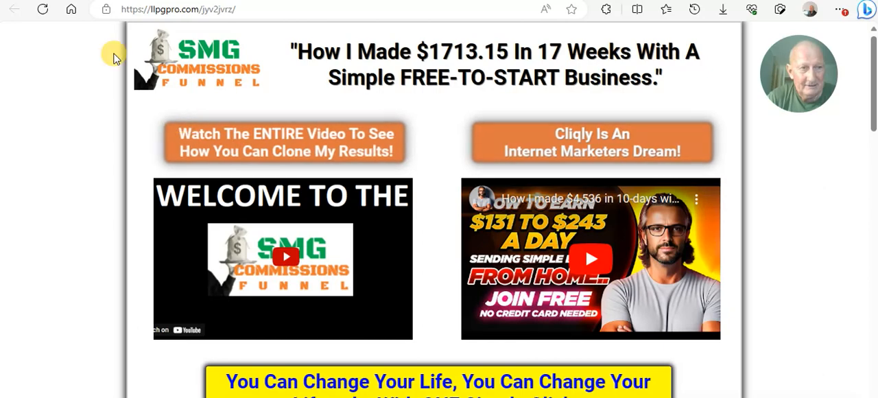
{"action": "left_click", "coordinate": [77, 1]}
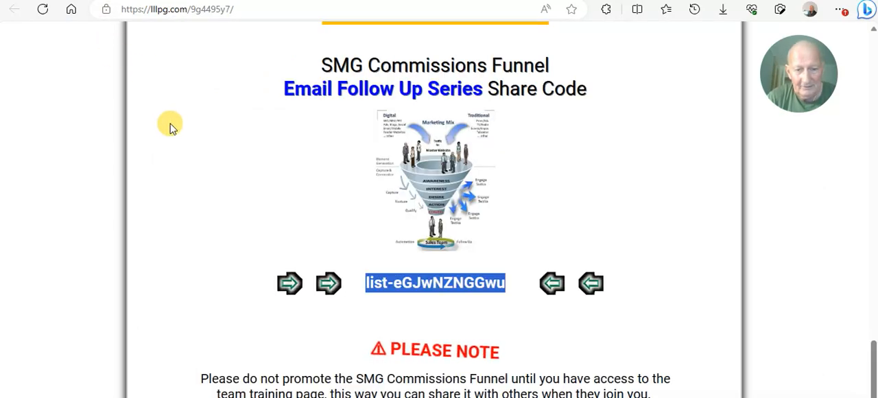
{"action": "scroll", "coordinate": [175, 136], "scroll_direction": "down", "scroll_amount": 2}
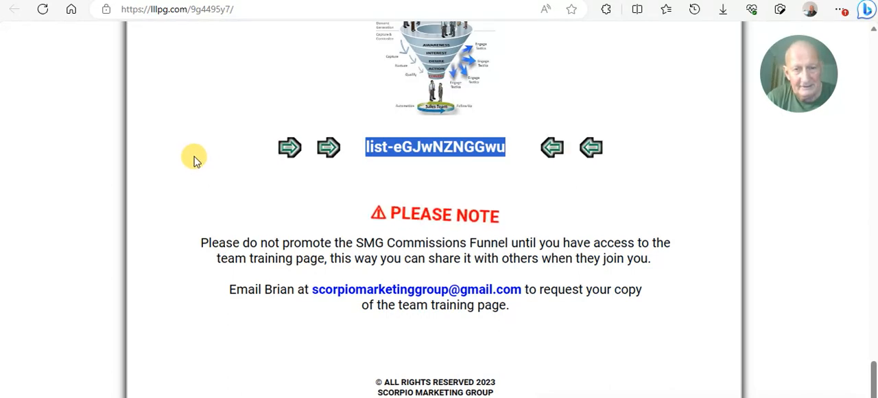
{"action": "scroll", "coordinate": [193, 160], "scroll_direction": "up", "scroll_amount": 2}
{"action": "scroll", "coordinate": [193, 160], "scroll_direction": "up", "scroll_amount": 3}
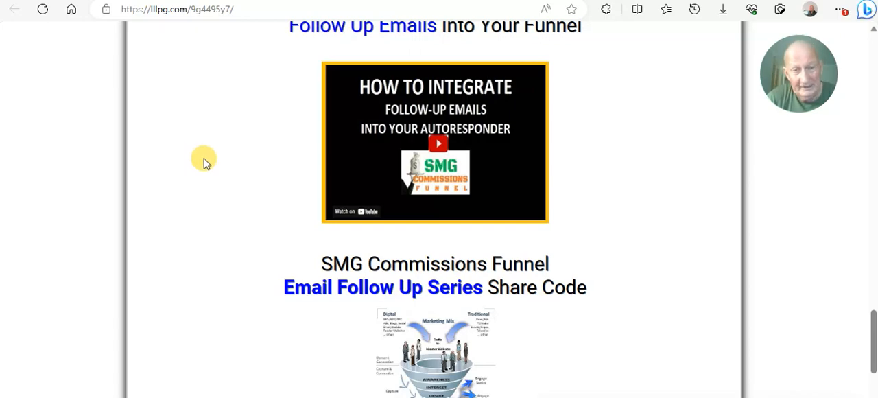
{"action": "scroll", "coordinate": [207, 163], "scroll_direction": "up", "scroll_amount": 1}
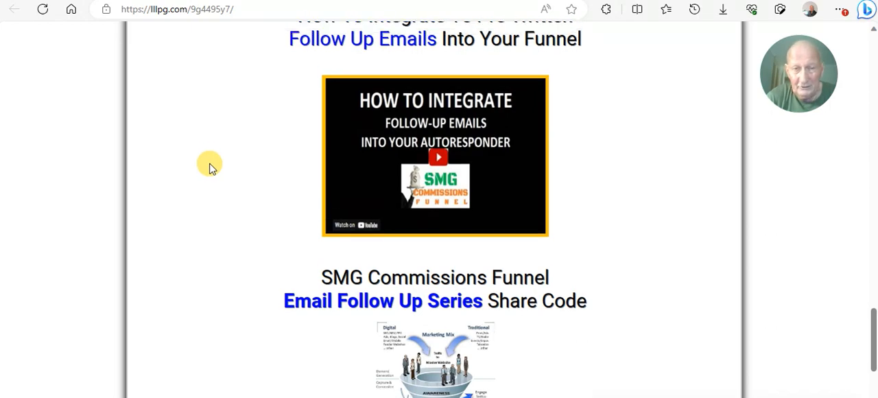
{"action": "scroll", "coordinate": [211, 167], "scroll_direction": "up", "scroll_amount": 4}
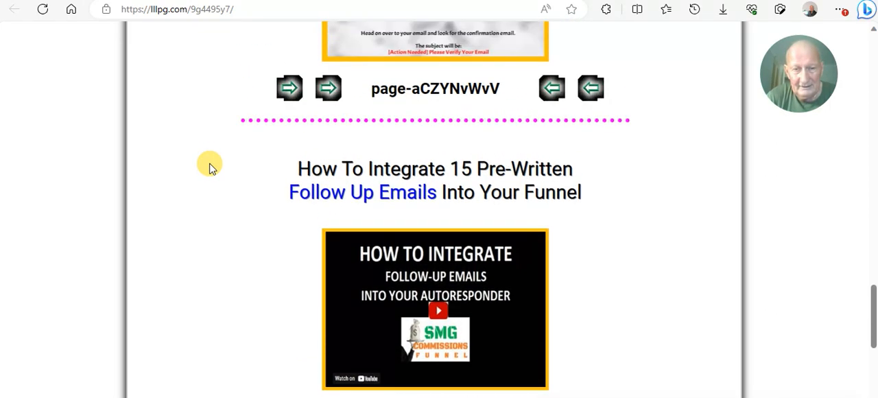
{"action": "scroll", "coordinate": [211, 168], "scroll_direction": "up", "scroll_amount": 1}
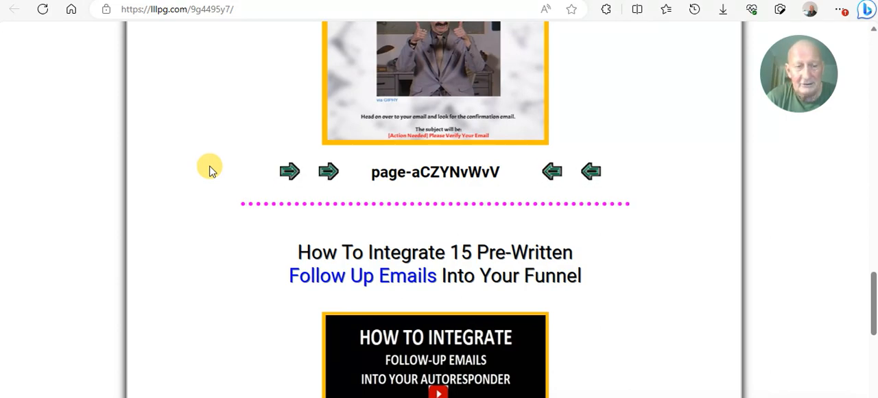
{"action": "scroll", "coordinate": [208, 177], "scroll_direction": "down", "scroll_amount": 1}
{"action": "scroll", "coordinate": [207, 178], "scroll_direction": "down", "scroll_amount": 3}
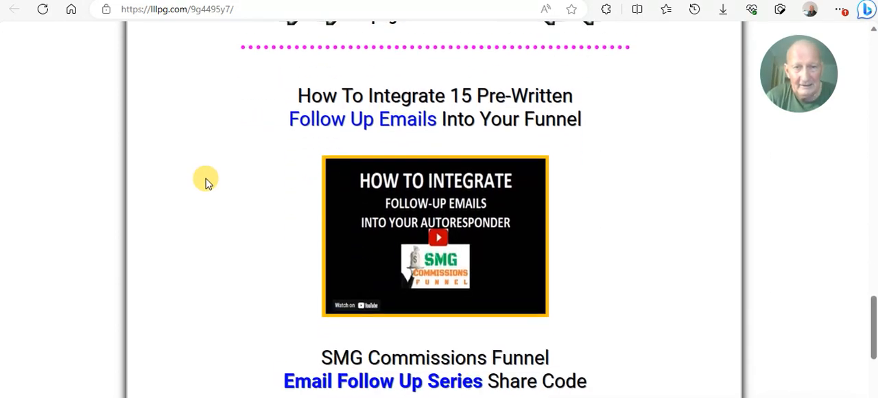
{"action": "scroll", "coordinate": [204, 180], "scroll_direction": "down", "scroll_amount": 1}
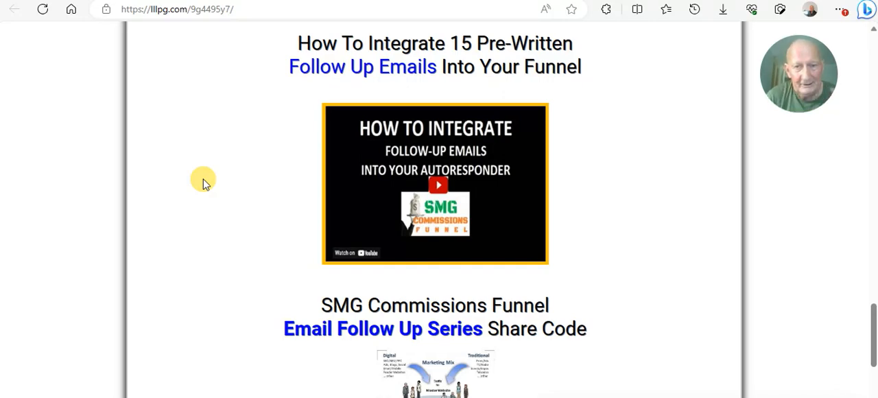
- Look over the training page's Landing Page share code section and its opening Copy This Funnel heading and setup video
{"action": "scroll", "coordinate": [202, 127], "scroll_direction": "up", "scroll_amount": 15}
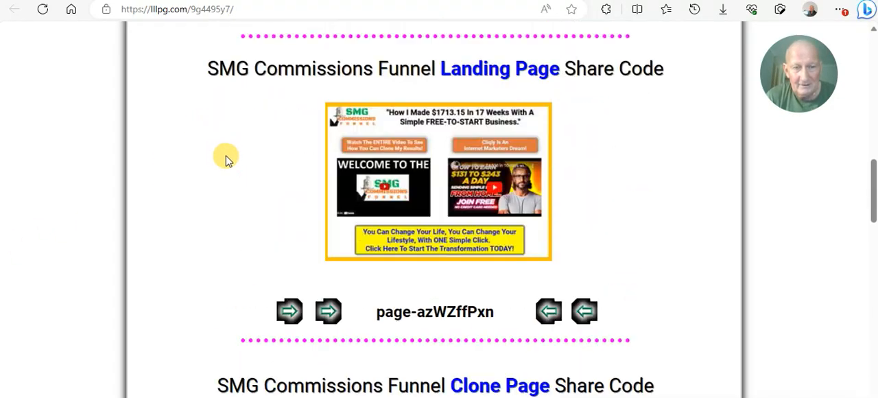
{"action": "scroll", "coordinate": [229, 159], "scroll_direction": "up", "scroll_amount": 10}
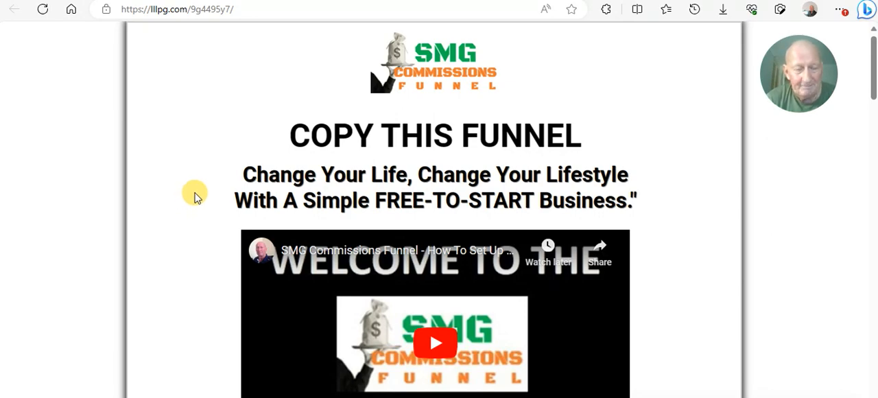
{"action": "scroll", "coordinate": [198, 197], "scroll_direction": "down", "scroll_amount": 1}
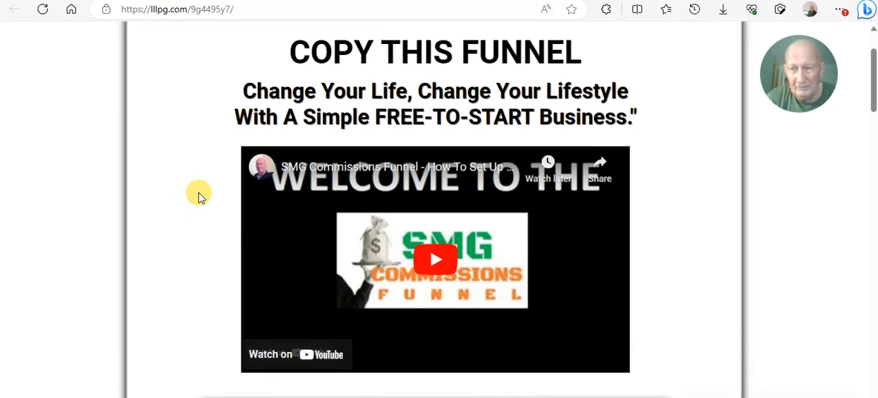